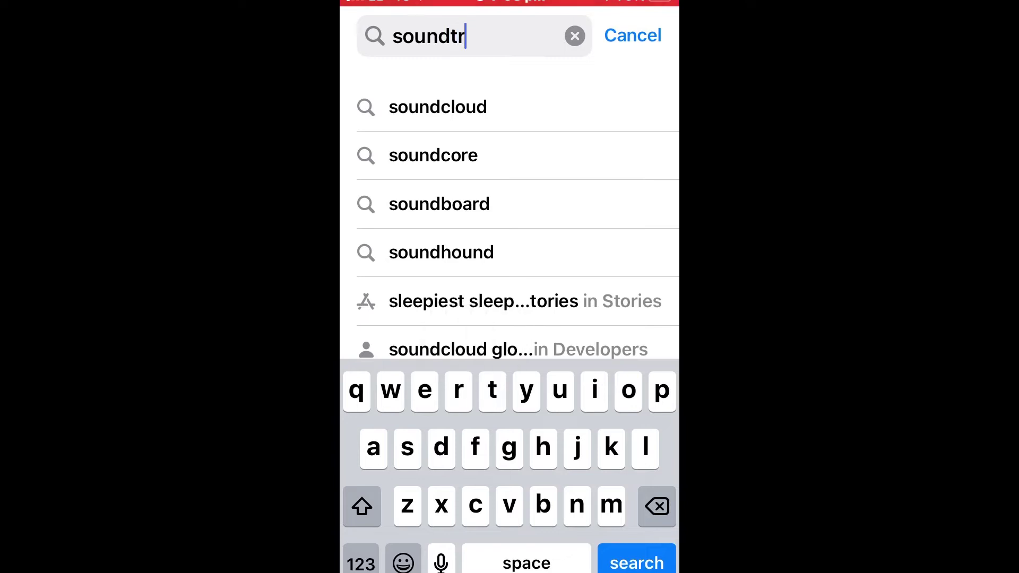
Search the App Store for 'soundtrap capture', install Soundtrap Capture and launch it
{"action": "left_click", "coordinate": [466, 252]}
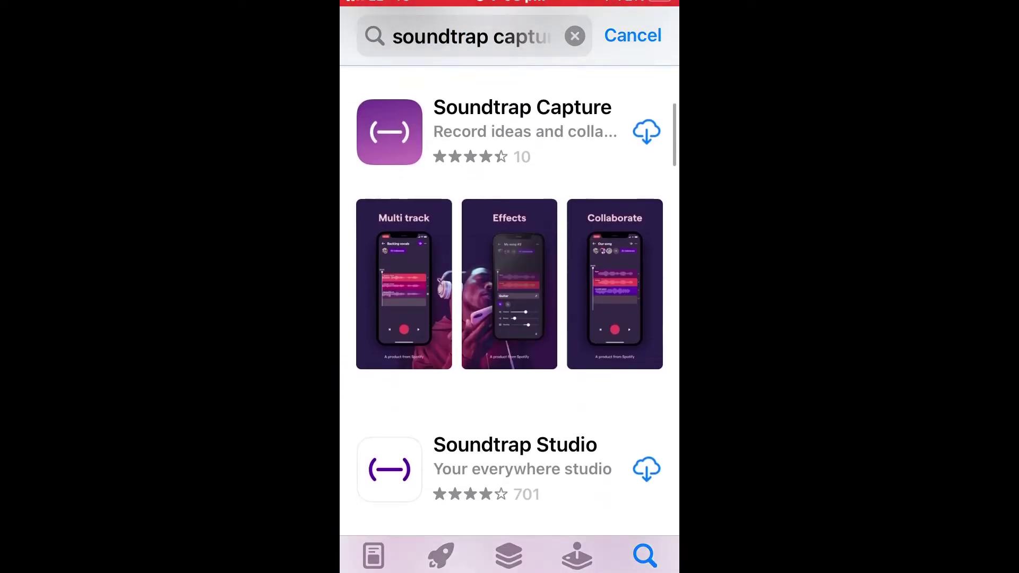
{"action": "left_click", "coordinate": [646, 132]}
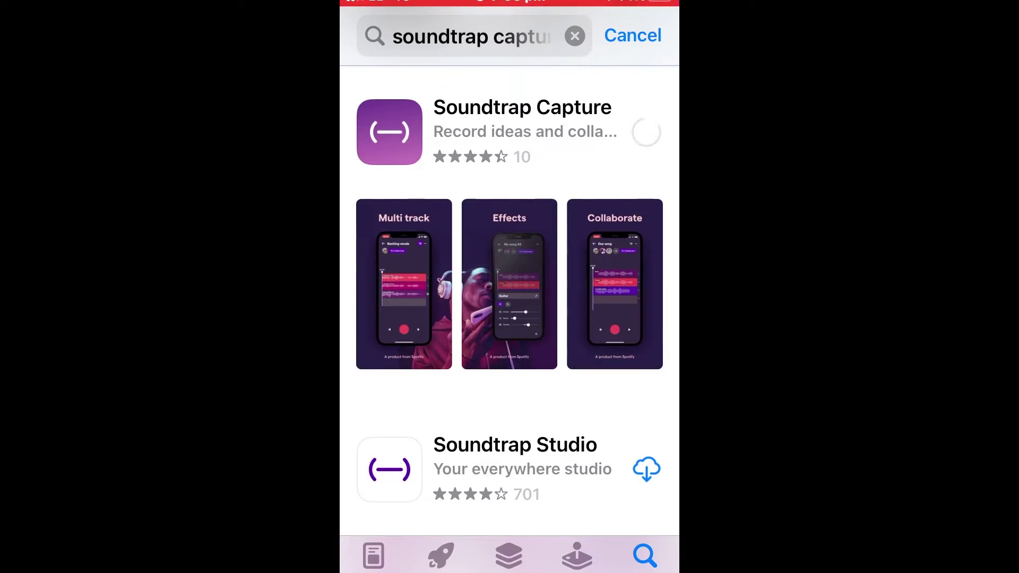
{"action": "left_click", "coordinate": [623, 125]}
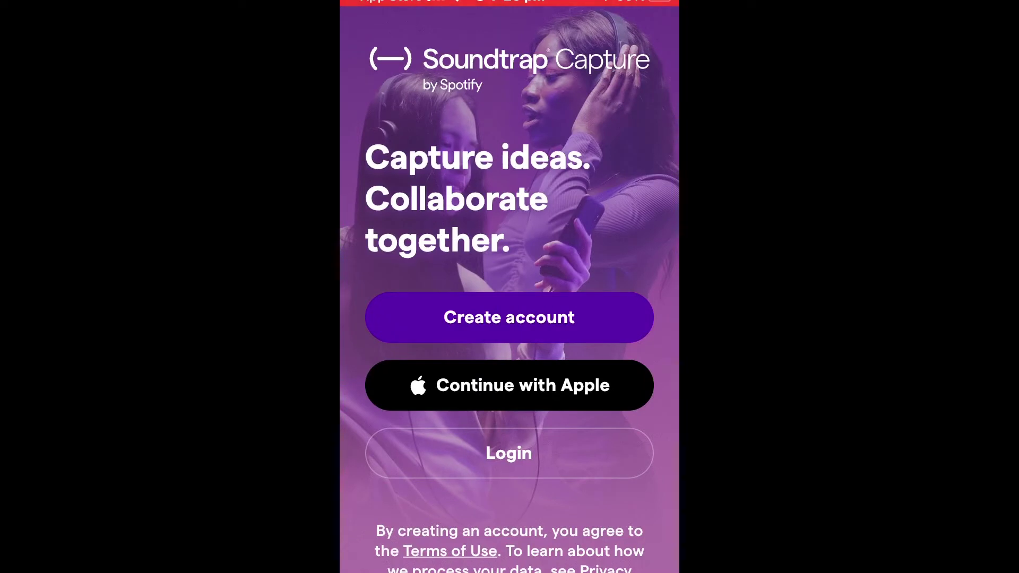
Start a new Soundtrap account using the account e-mail address and password
{"action": "left_click", "coordinate": [509, 317]}
{"action": "key", "text": "Return"}
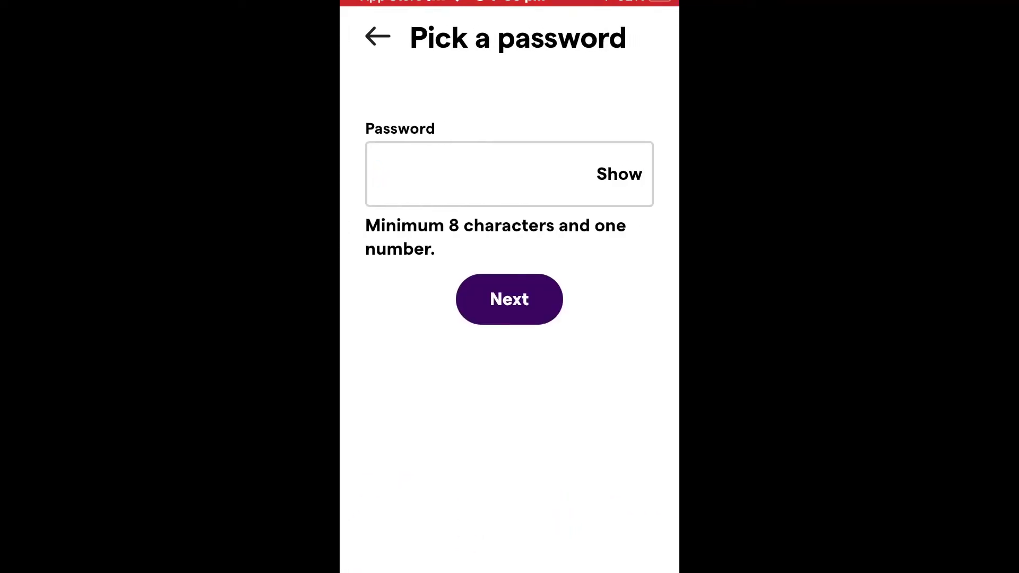
{"action": "key", "text": "ctrl+v"}
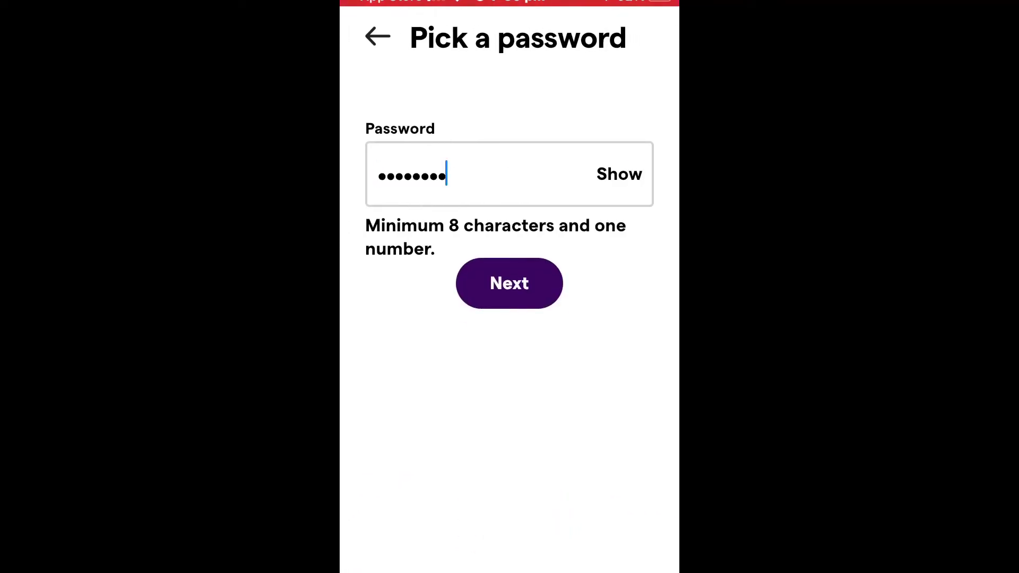
{"action": "key", "text": "Return"}
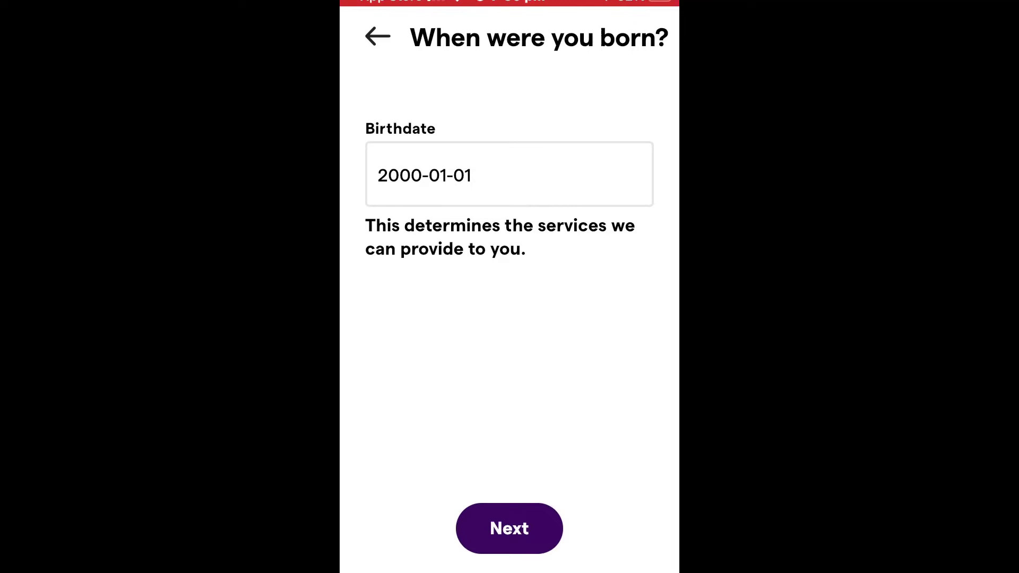
Set the birthdate to 1970-01-01 and pass the security check with its code
{"action": "scroll", "coordinate": [396, 476], "scroll_direction": "up", "scroll_amount": 10}
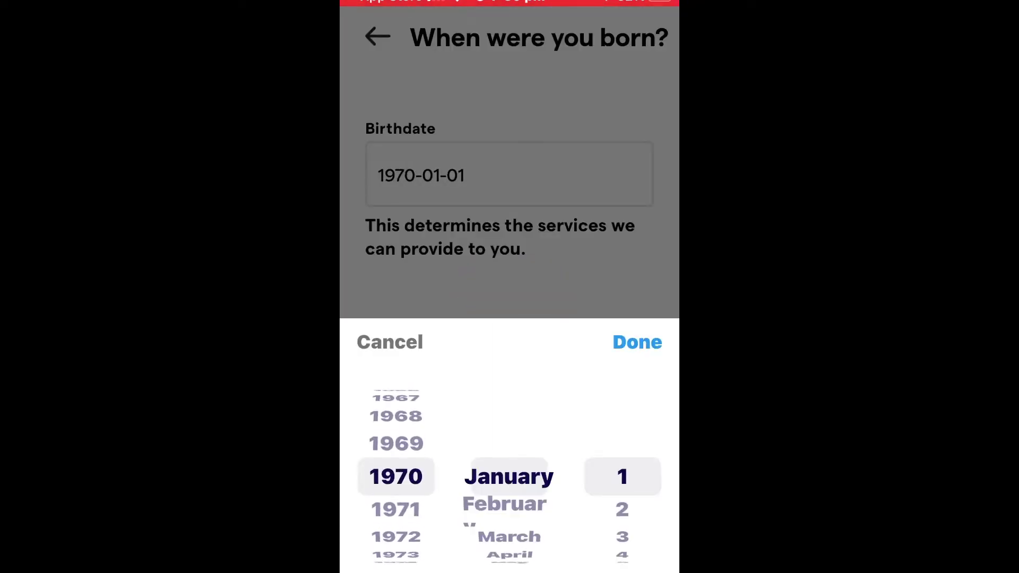
{"action": "left_click", "coordinate": [637, 343]}
{"action": "left_click", "coordinate": [510, 528]}
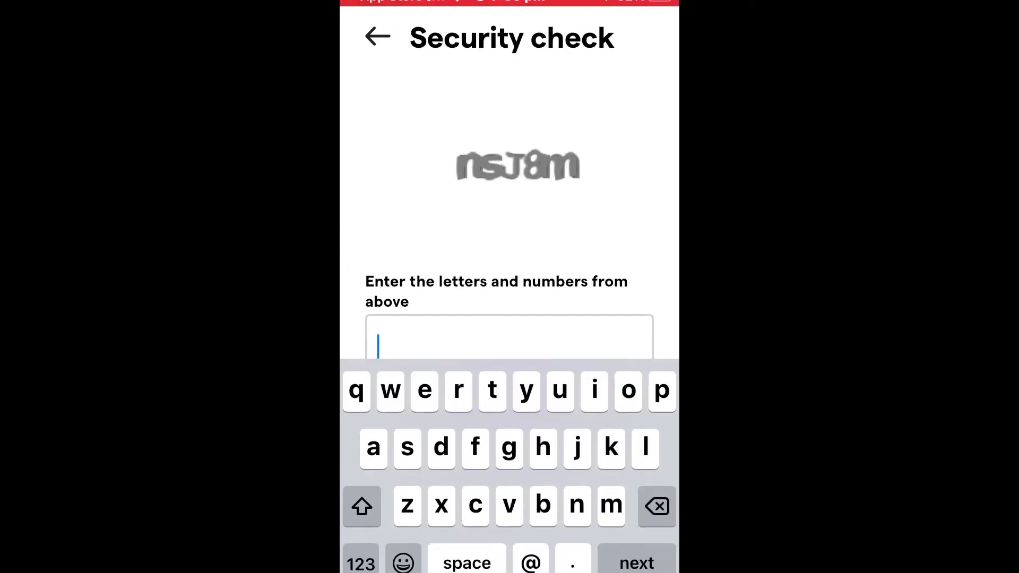
{"action": "type", "text": "nsJ8m"}
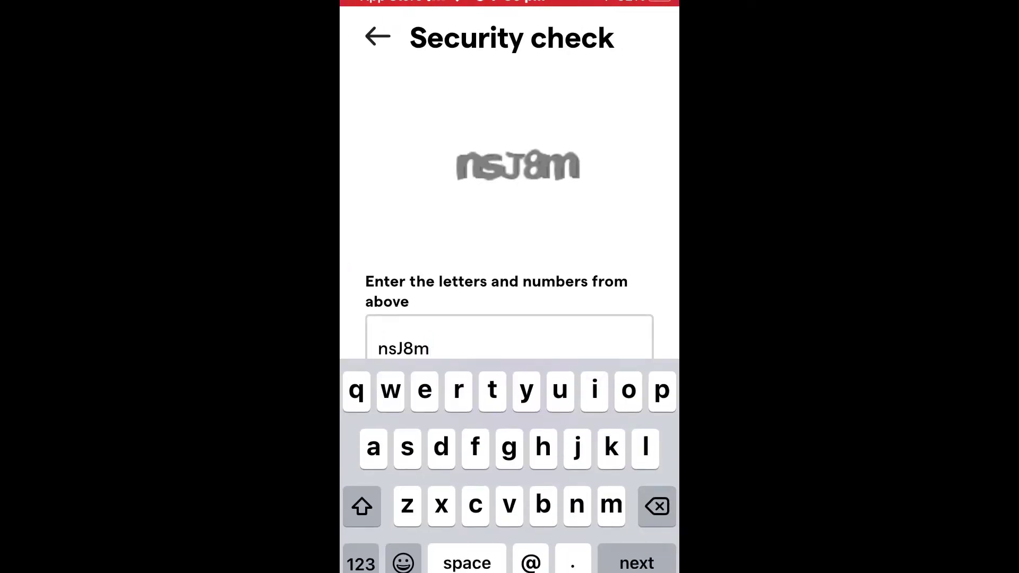
{"action": "key", "text": "Return"}
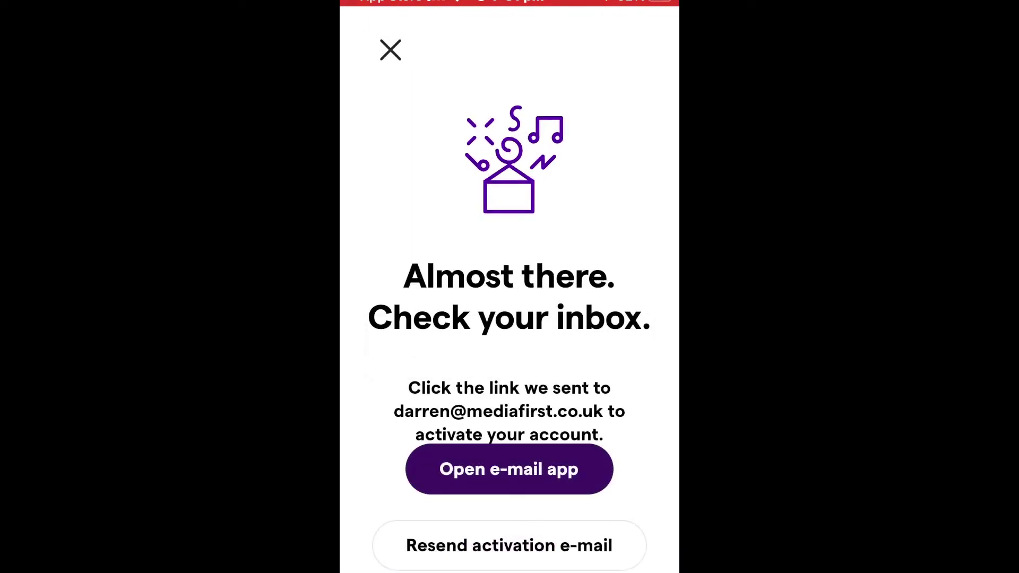
Open the 'Activate your Soundtrap account' e-mail in Outlook and scroll to its activation link
{"action": "key", "text": "alt+Tab"}
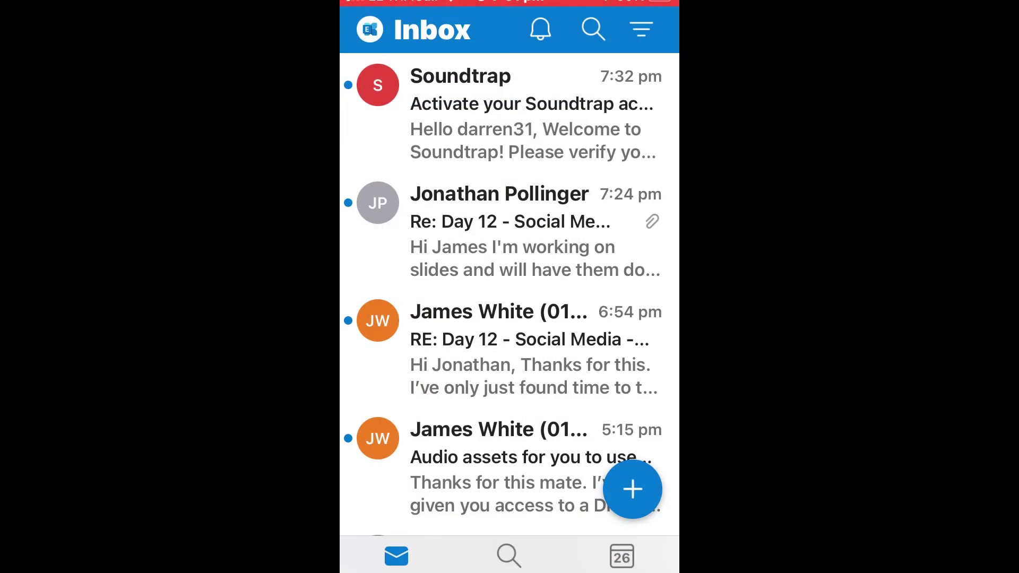
{"action": "left_click", "coordinate": [509, 114]}
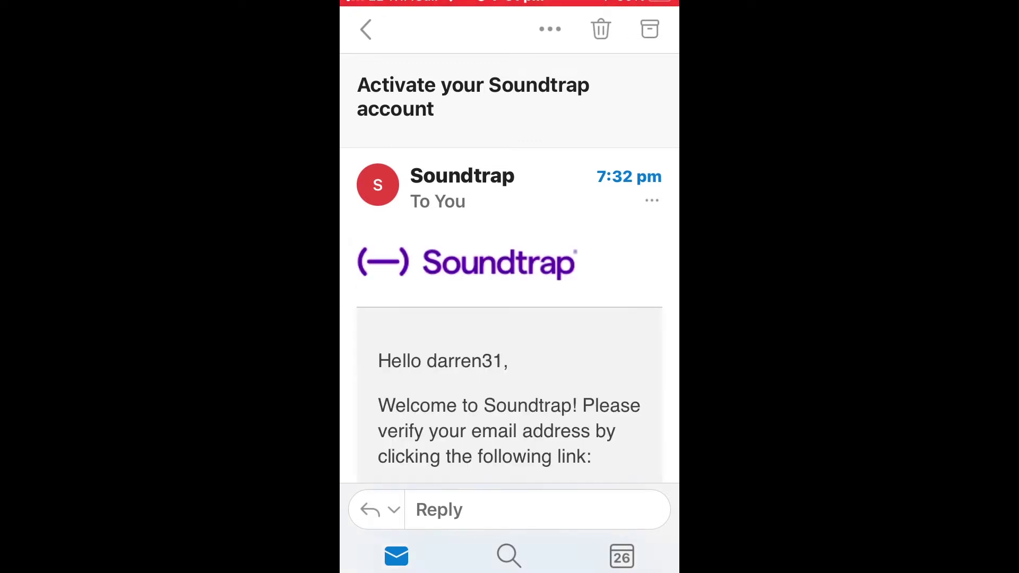
{"action": "scroll", "coordinate": [509, 268], "scroll_direction": "down", "scroll_amount": 5}
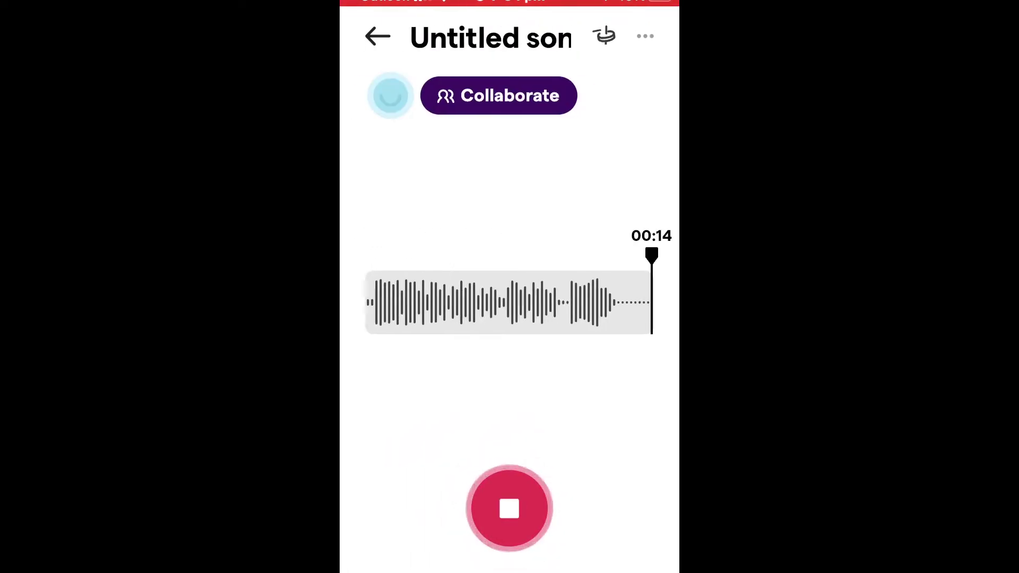
Stop the voice recording at 00:14 and return to the Projects list
{"action": "left_click", "coordinate": [510, 508]}
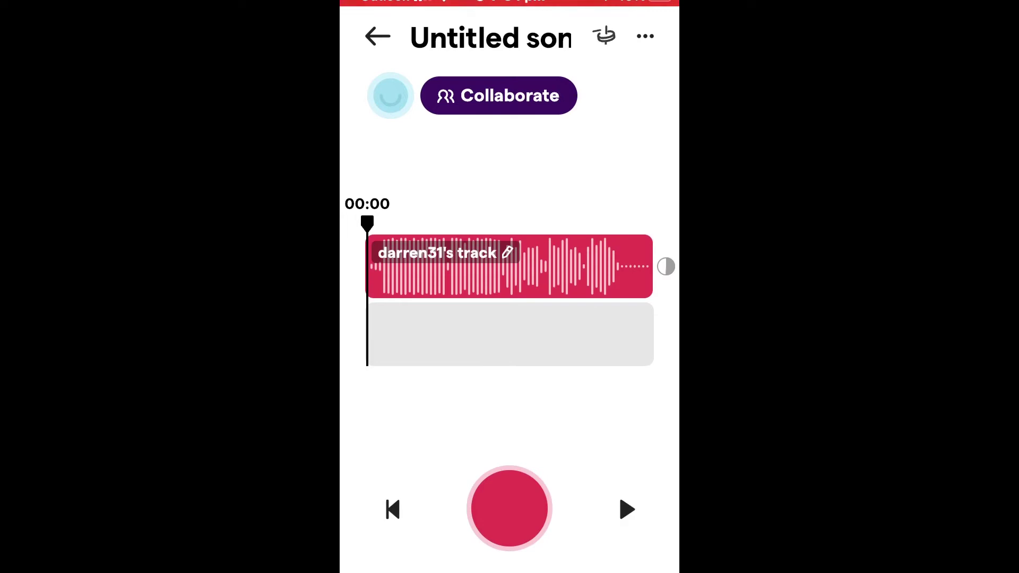
{"action": "left_click", "coordinate": [378, 36]}
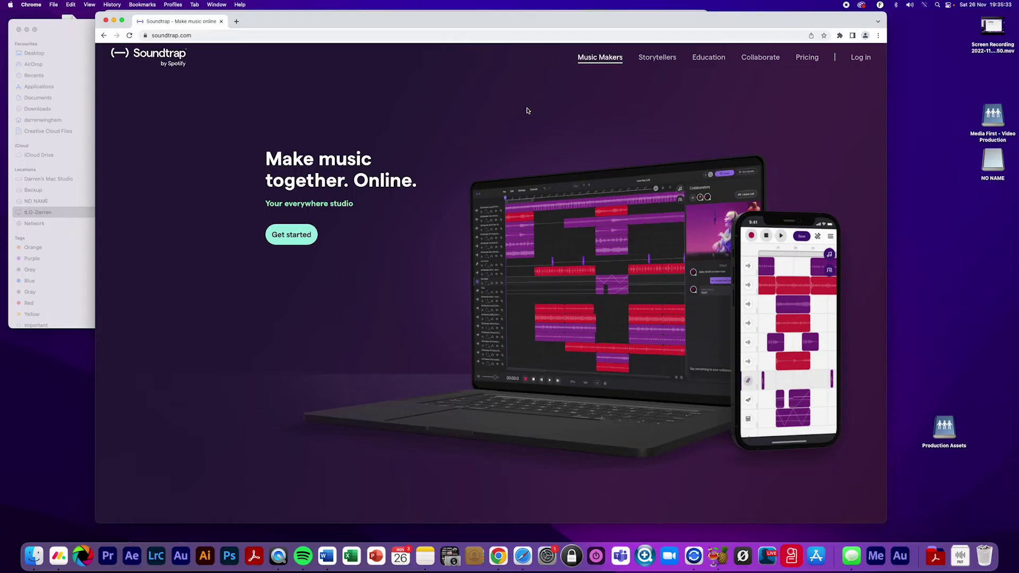
Log in on soundtrap.com with the account e-mail and password, dismissing the save-password prompt
{"action": "left_click_drag", "start_coordinate": [452, 23], "coordinate": [393, 14]}
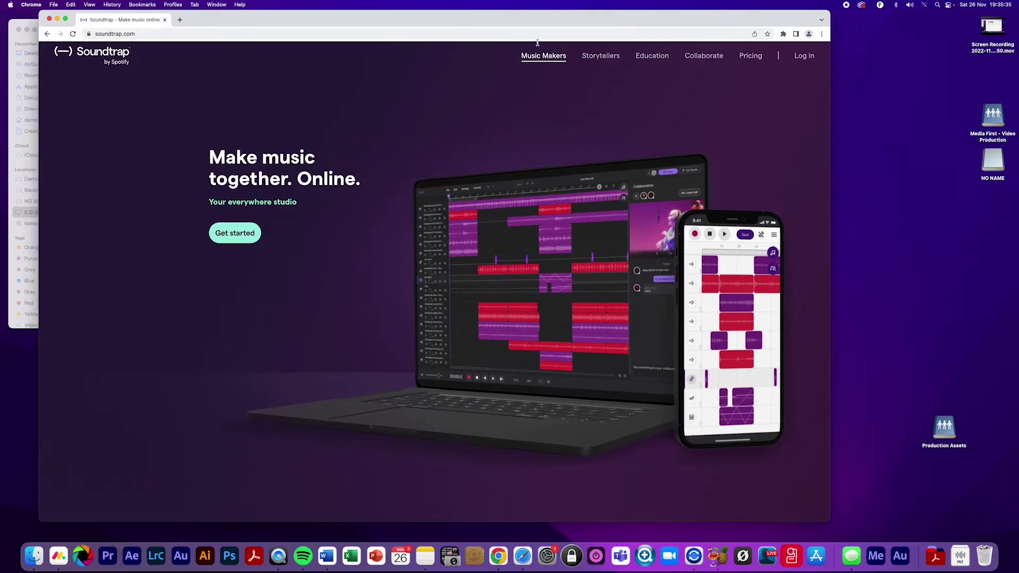
{"action": "left_click", "coordinate": [805, 55]}
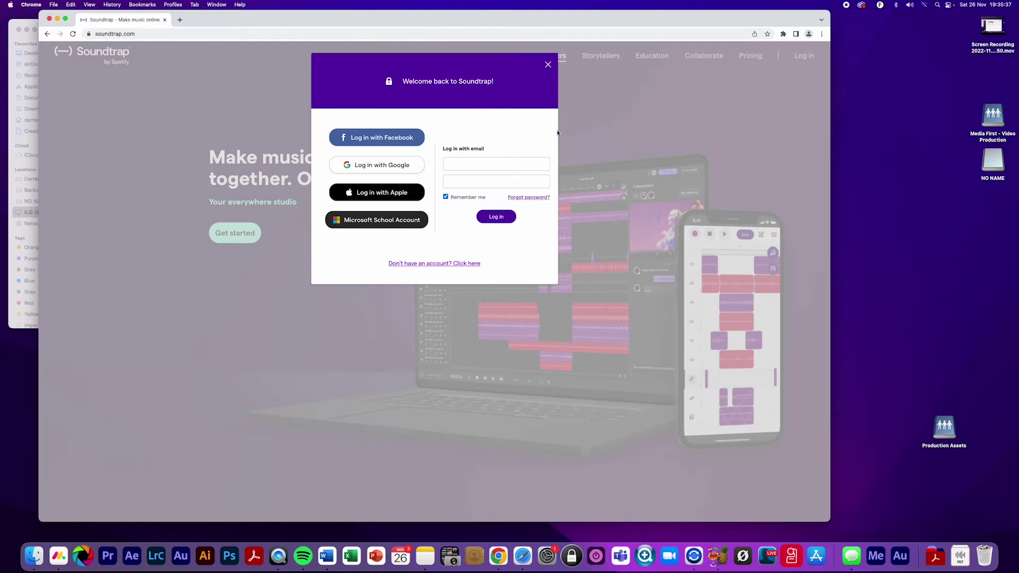
{"action": "left_click", "coordinate": [471, 162]}
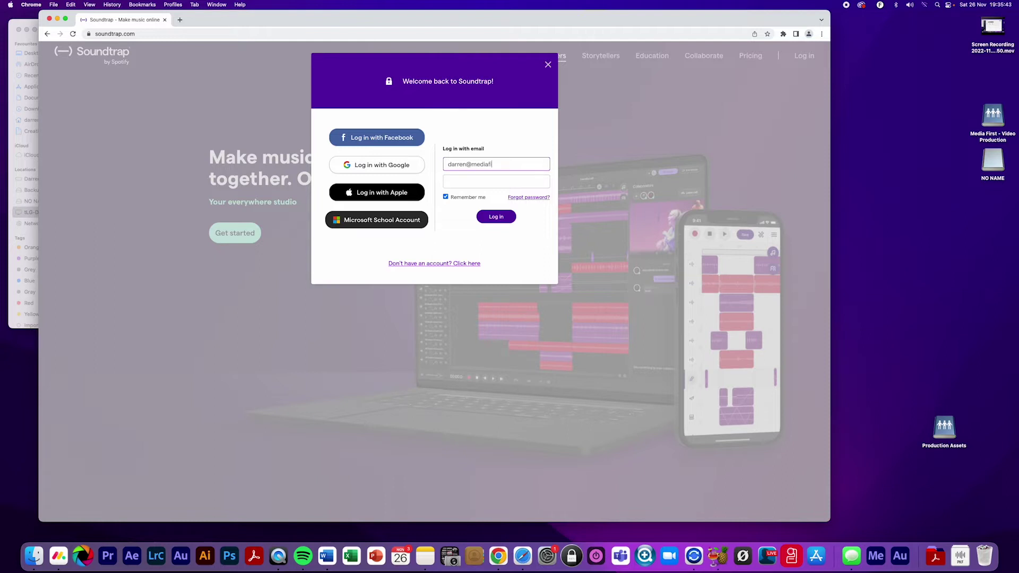
{"action": "left_click", "coordinate": [473, 181]}
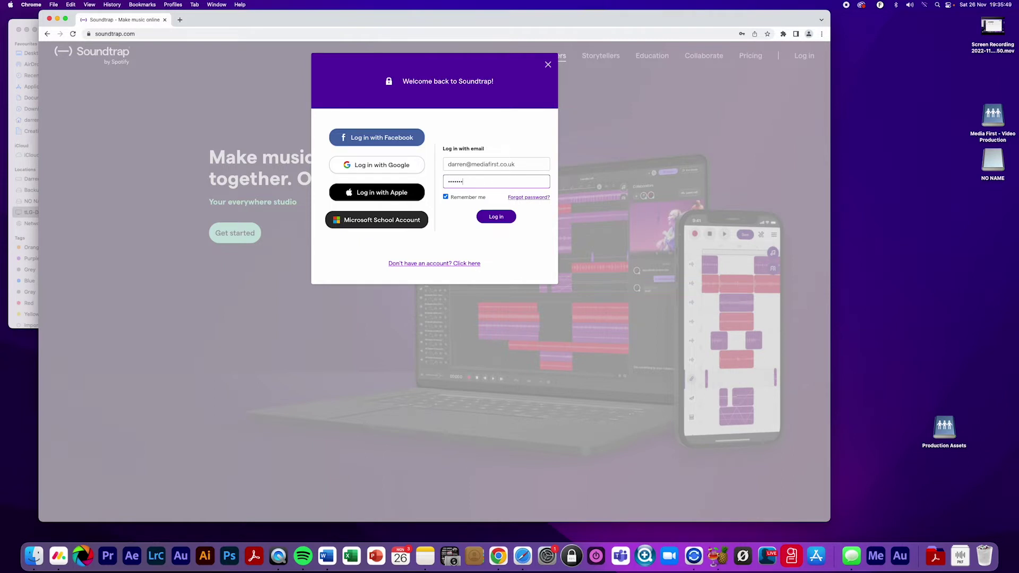
{"action": "left_click", "coordinate": [495, 218]}
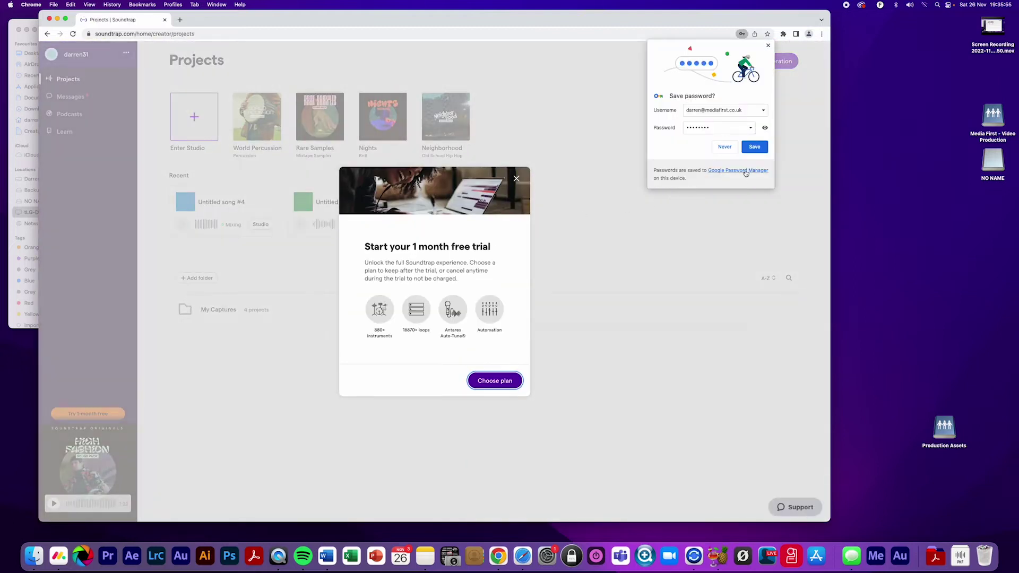
{"action": "left_click", "coordinate": [761, 150]}
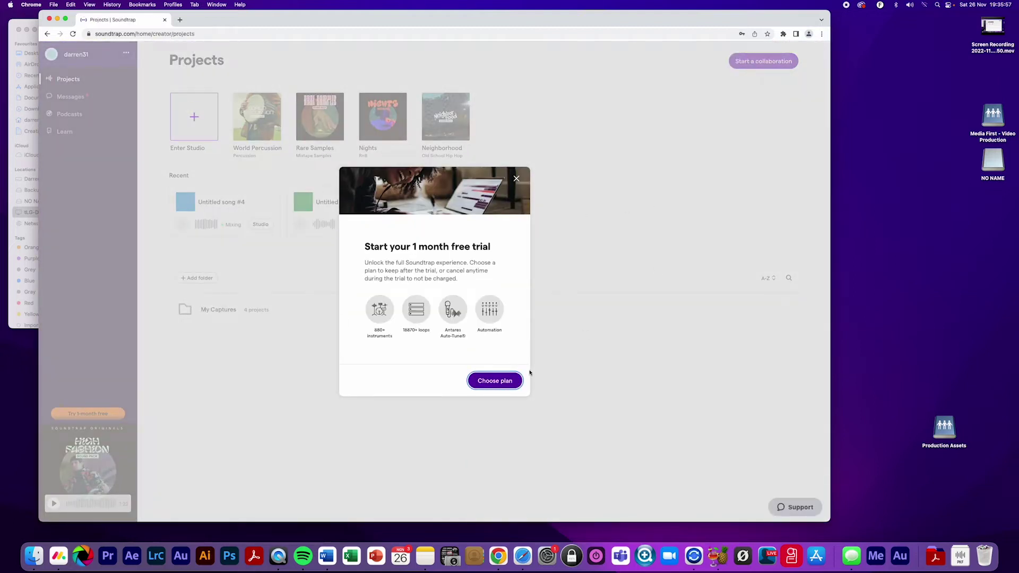
Look over the Storytellers plan checkout with monthly billing, then close the free-trial offer
{"action": "left_click", "coordinate": [498, 383]}
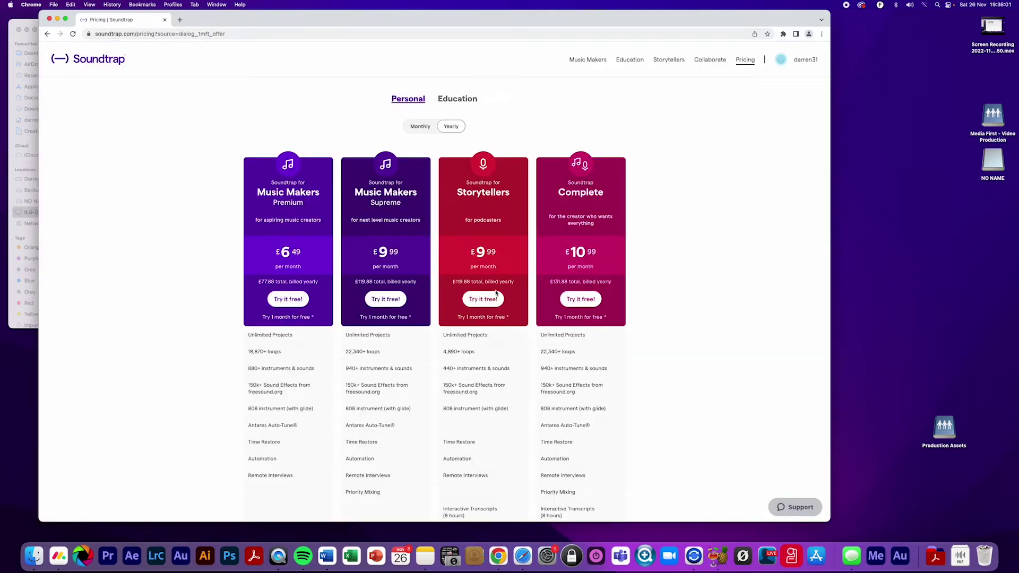
{"action": "left_click", "coordinate": [482, 300]}
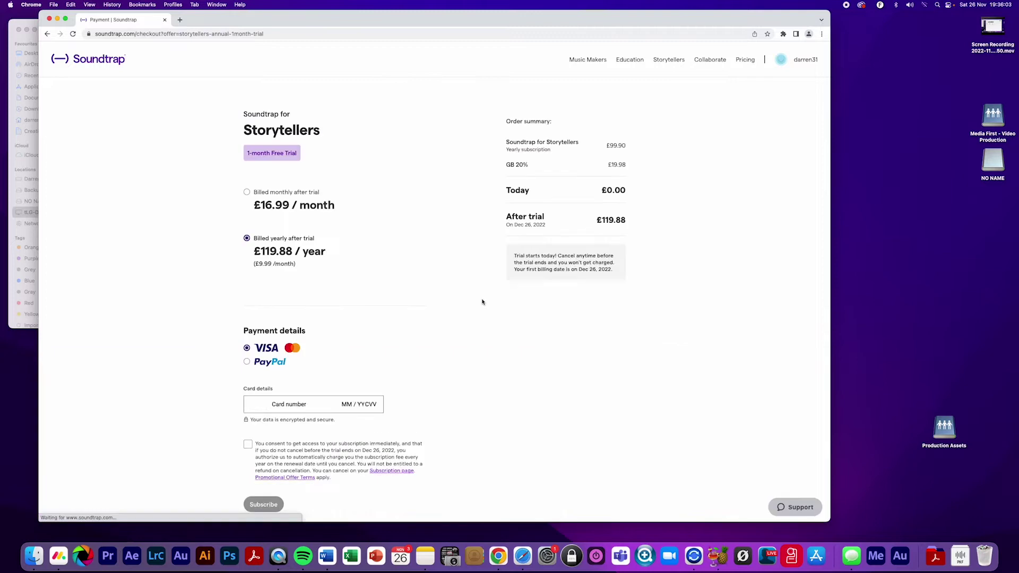
{"action": "left_click", "coordinate": [246, 193]}
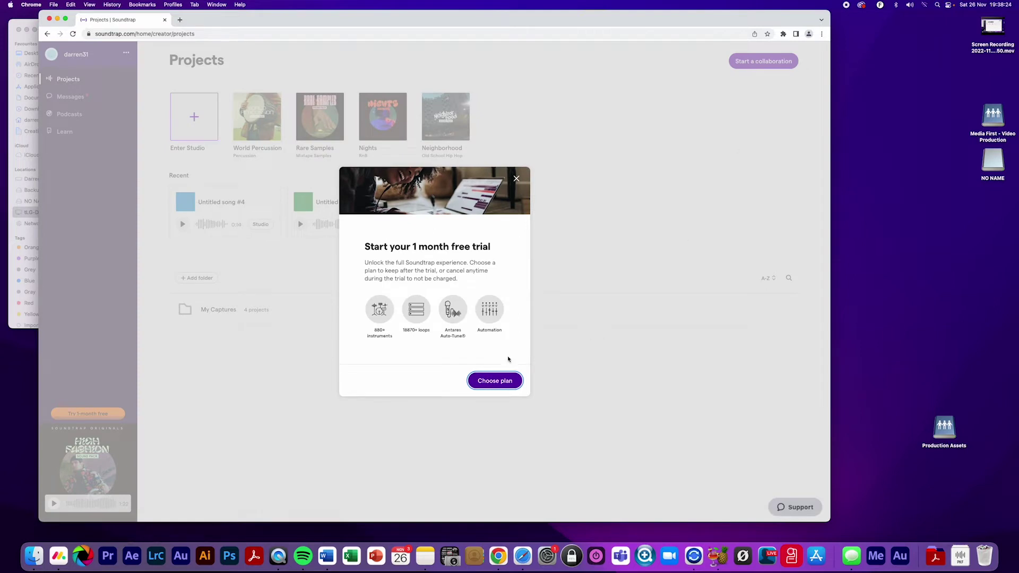
{"action": "left_click", "coordinate": [516, 177]}
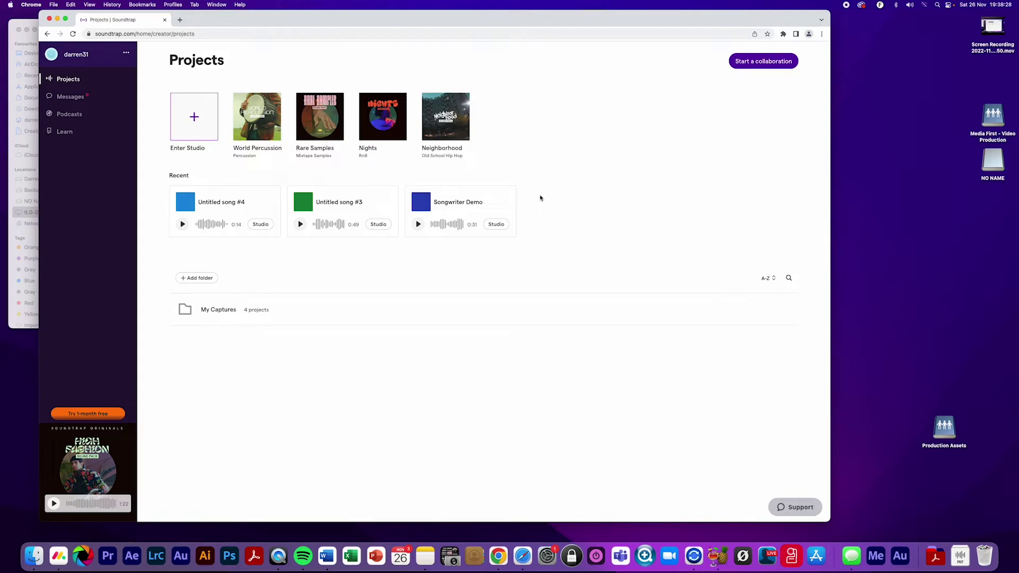
Confirm the subscription is Soundtrap Free and go back to the Projects page
{"action": "left_click", "coordinate": [126, 54]}
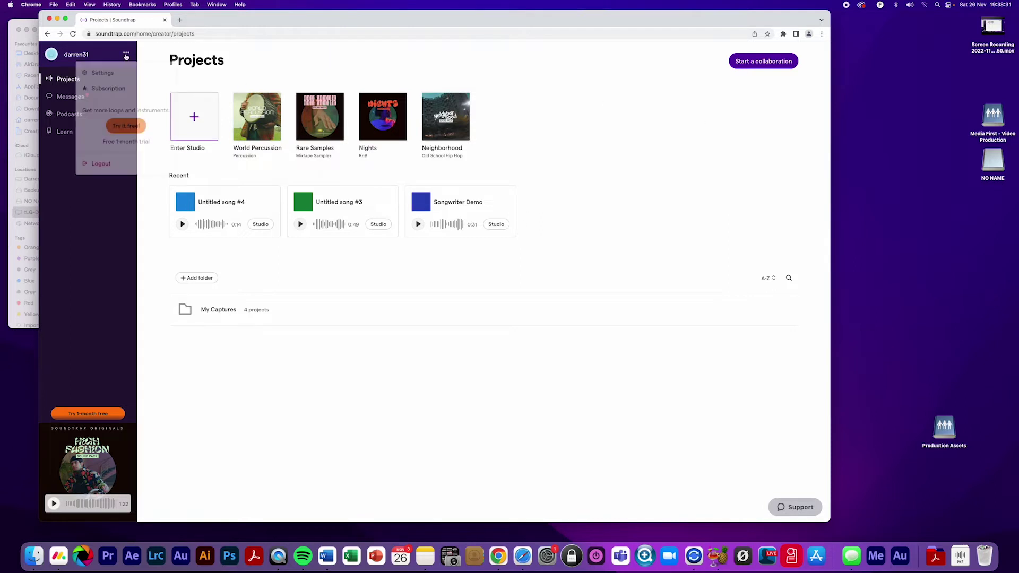
{"action": "left_click", "coordinate": [108, 90]}
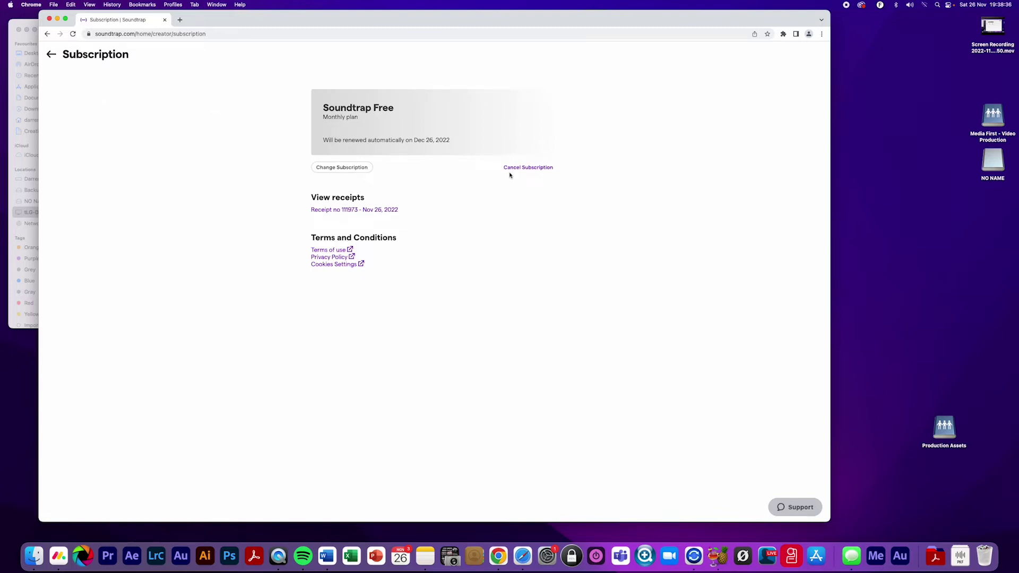
{"action": "left_click", "coordinate": [51, 54]}
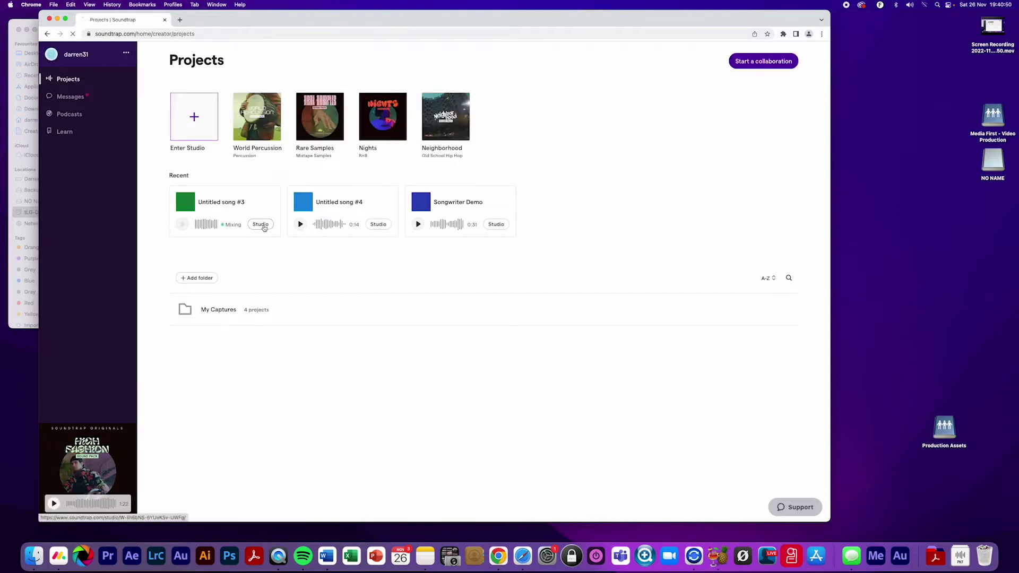
Open Untitled song #3 and export its second track as a WAV audio file
{"action": "left_click", "coordinate": [258, 225]}
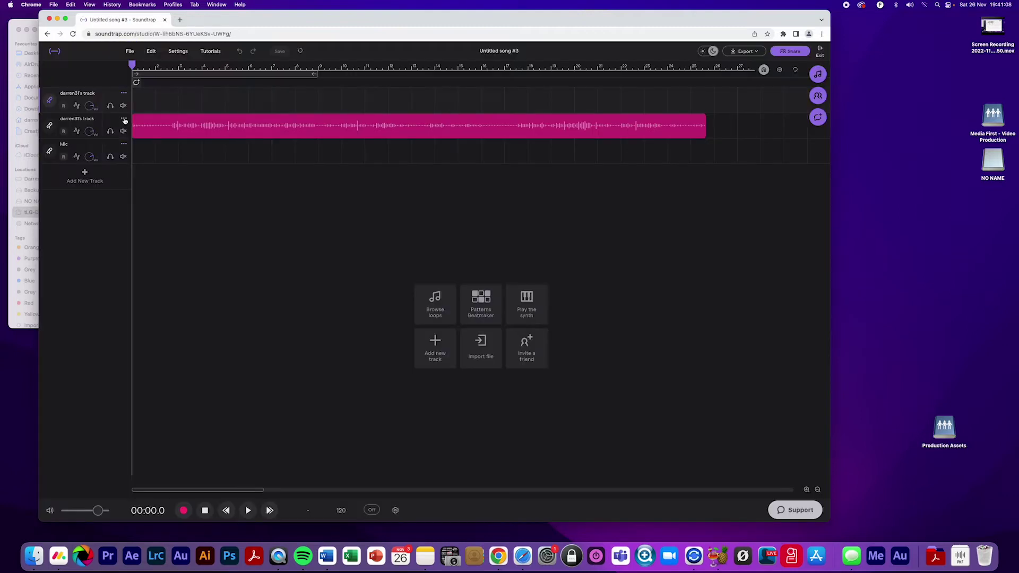
{"action": "left_click", "coordinate": [123, 120]}
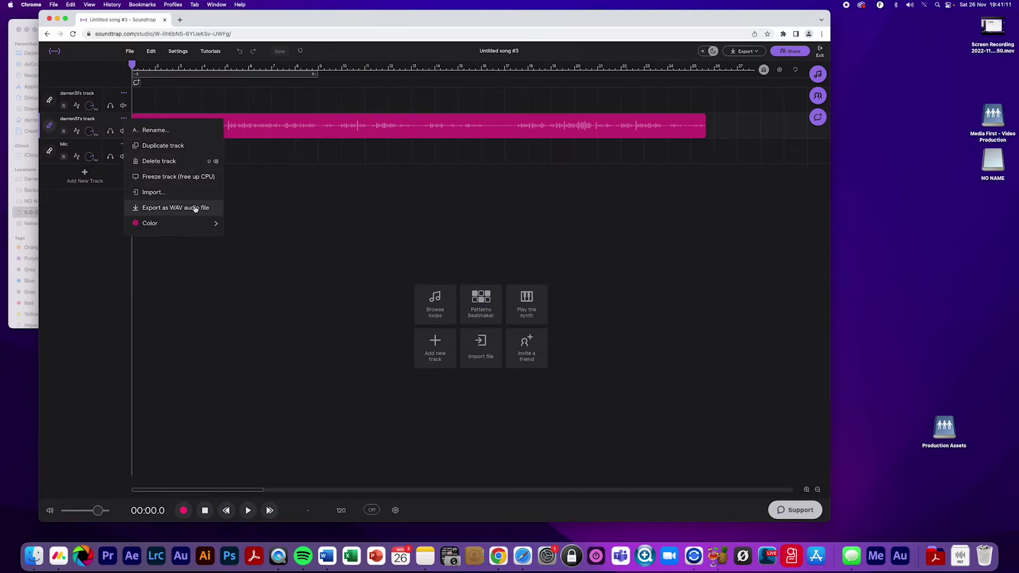
{"action": "left_click", "coordinate": [168, 208]}
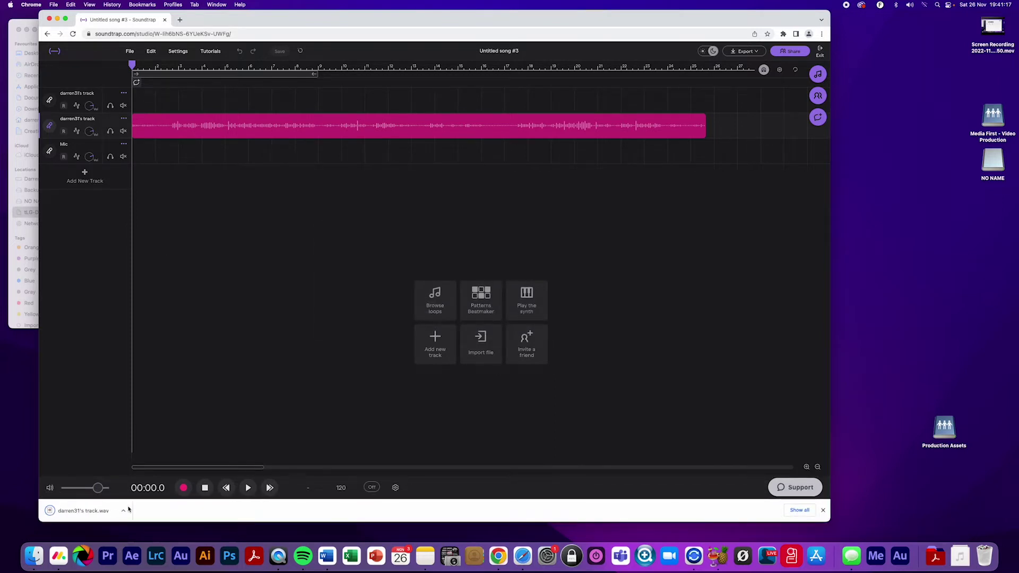
{"action": "left_click", "coordinate": [122, 510]}
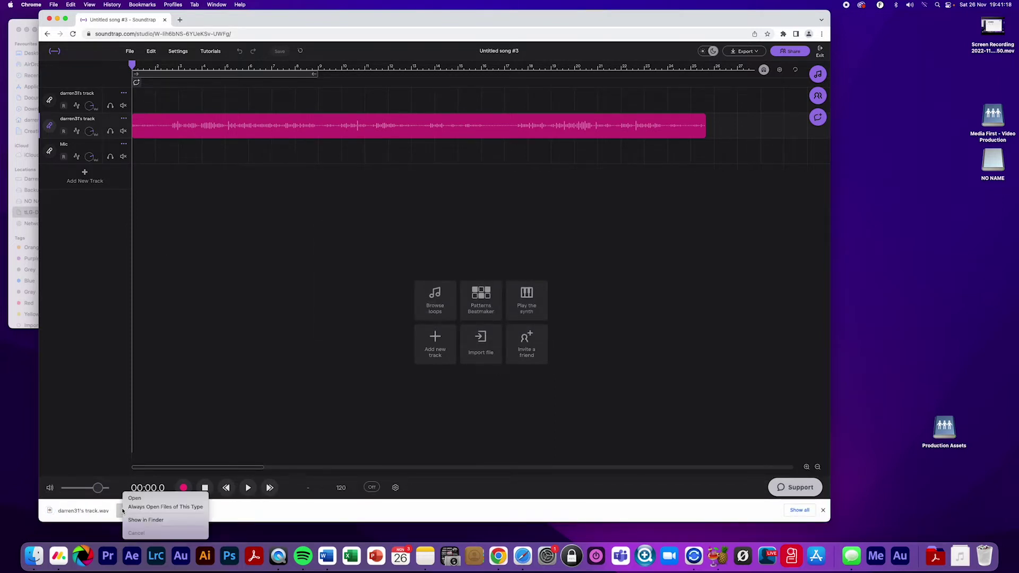
Copy the downloaded track WAV from Downloads into the RAW folder
{"action": "left_click", "coordinate": [159, 520]}
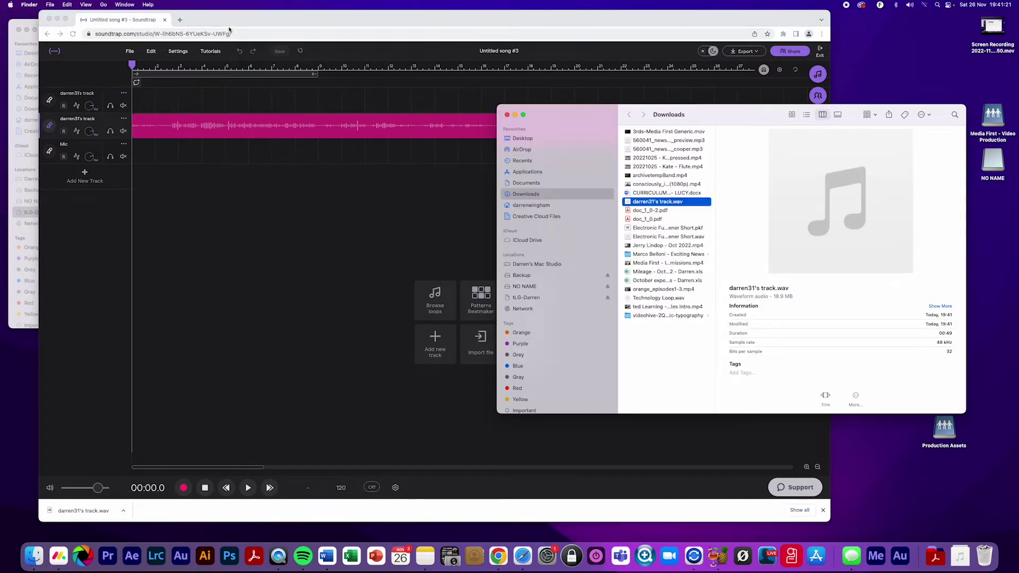
{"action": "left_click_drag", "start_coordinate": [228, 21], "coordinate": [247, 219]}
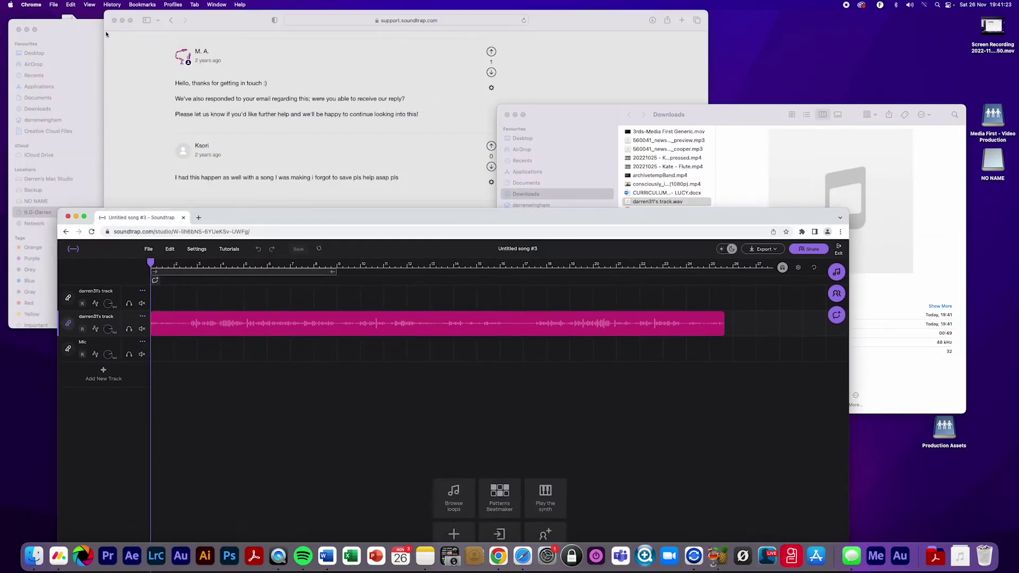
{"action": "left_click", "coordinate": [94, 33]}
{"action": "scroll", "coordinate": [223, 81], "scroll_direction": "left", "scroll_amount": 10}
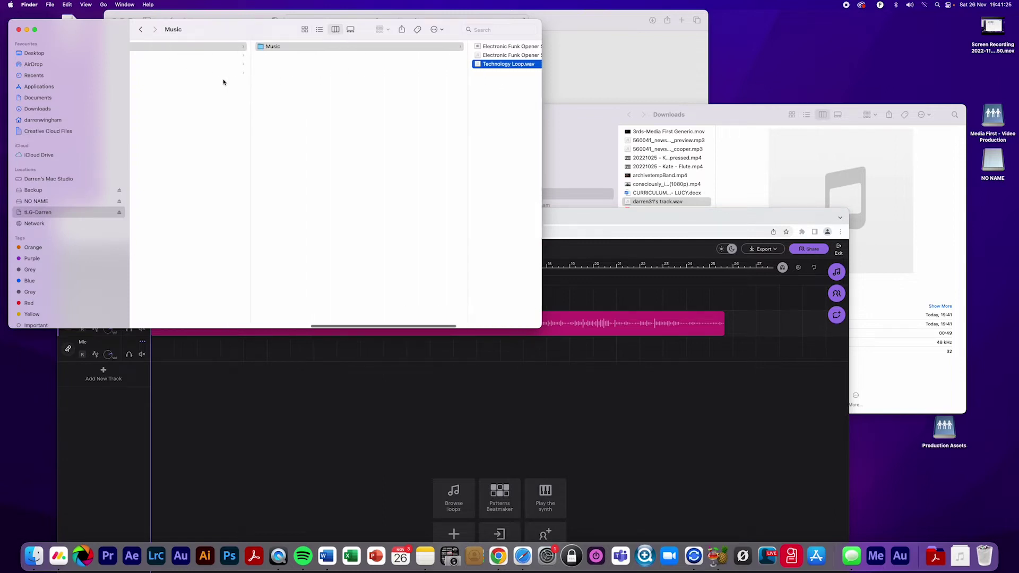
{"action": "left_click", "coordinate": [222, 66]}
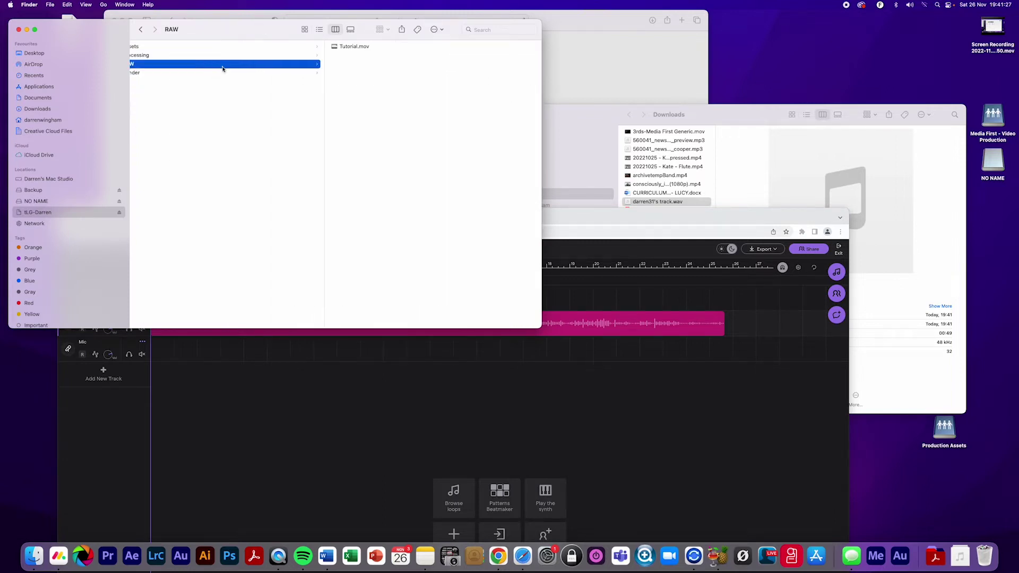
{"action": "left_click", "coordinate": [598, 122]}
{"action": "left_click_drag", "start_coordinate": [639, 204], "coordinate": [405, 112]}
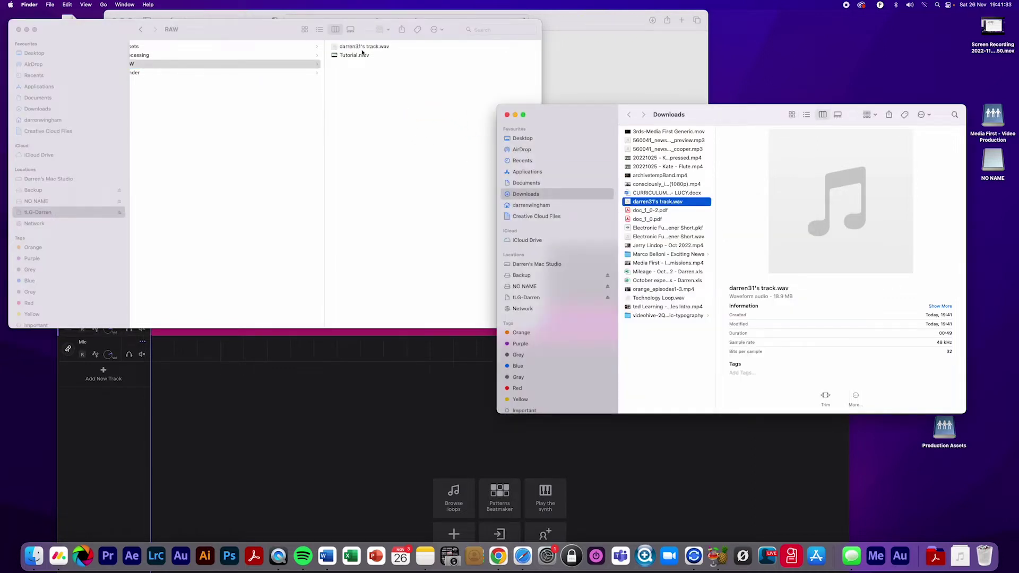
Rename the copied track in RAW to Interview.wav
{"action": "left_click", "coordinate": [363, 50]}
{"action": "left_click", "coordinate": [364, 47]}
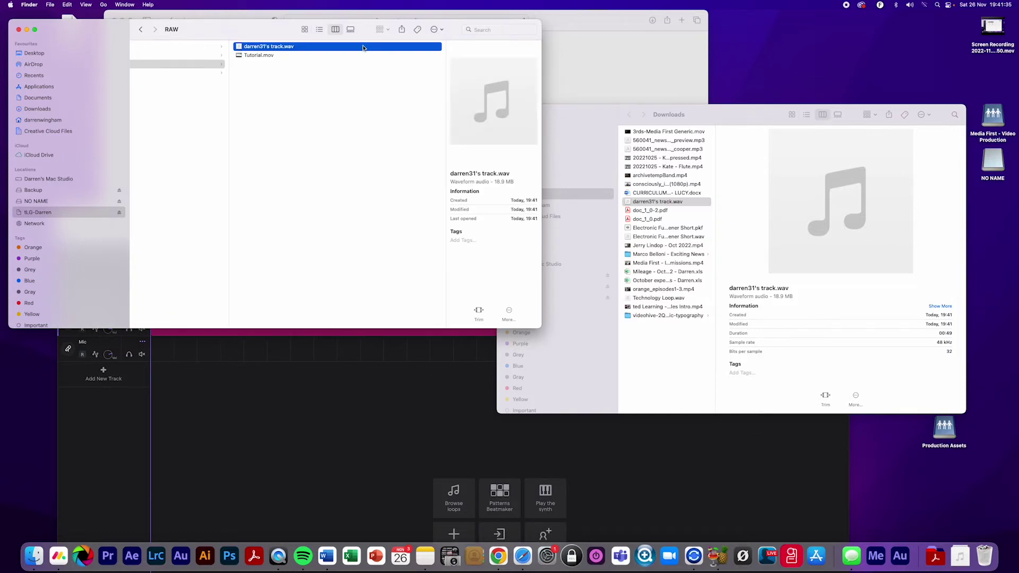
{"action": "left_click", "coordinate": [268, 47]}
{"action": "type", "text": "Interview"}
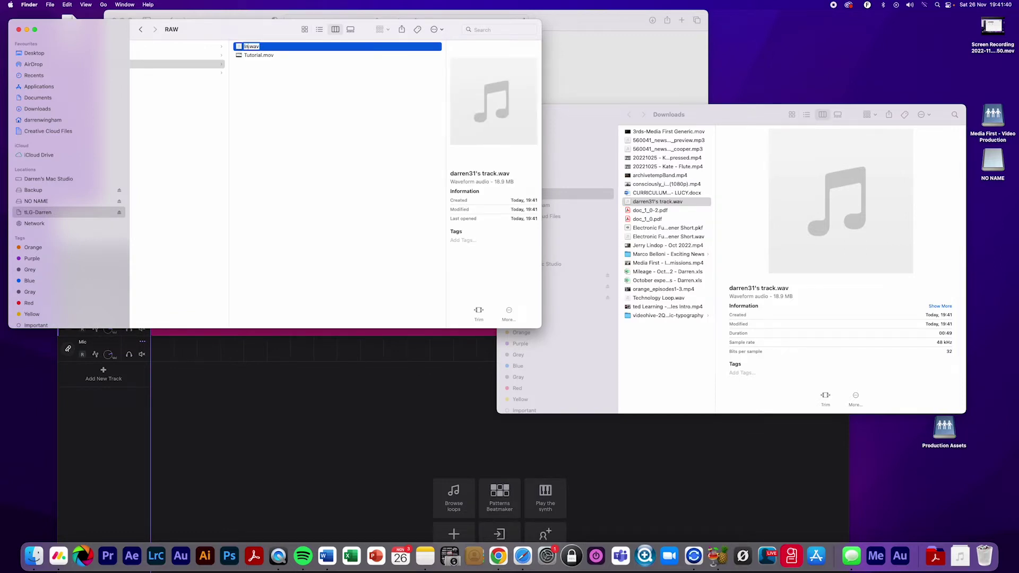
{"action": "key", "text": "Return"}
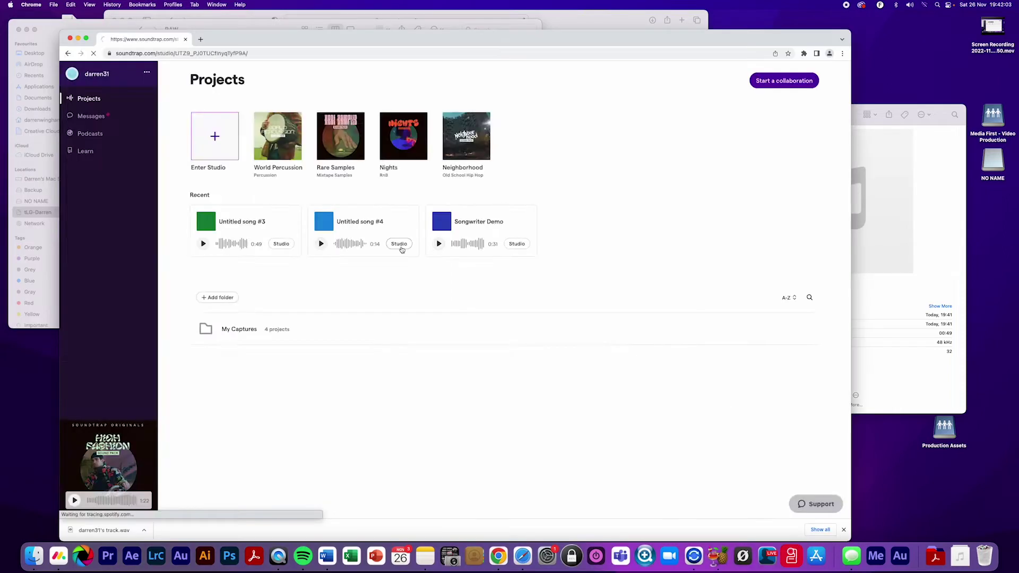
{"action": "left_click", "coordinate": [402, 249]}
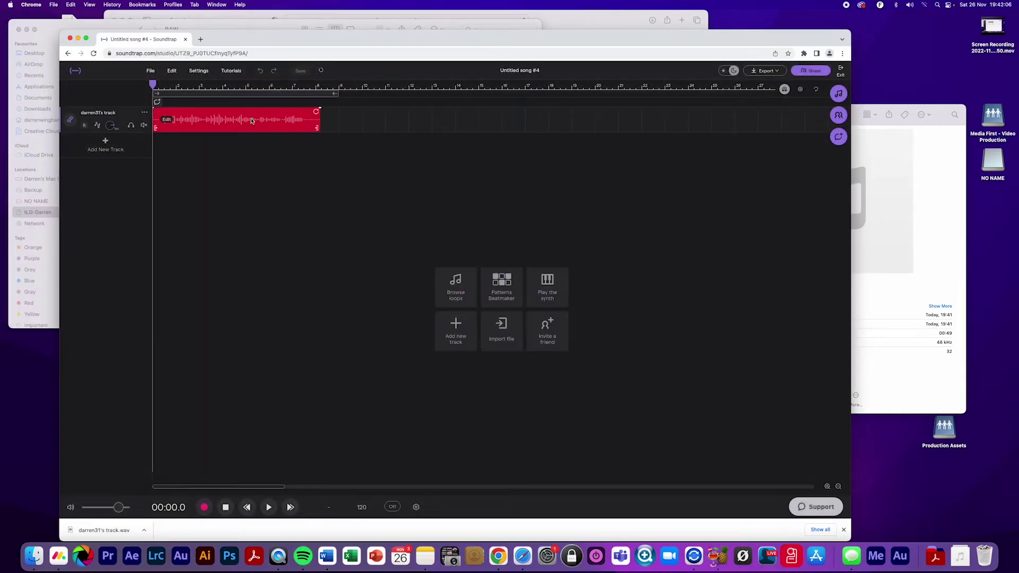
Export the single track of Untitled song #4 as a WAV audio file
{"action": "left_click", "coordinate": [144, 112]}
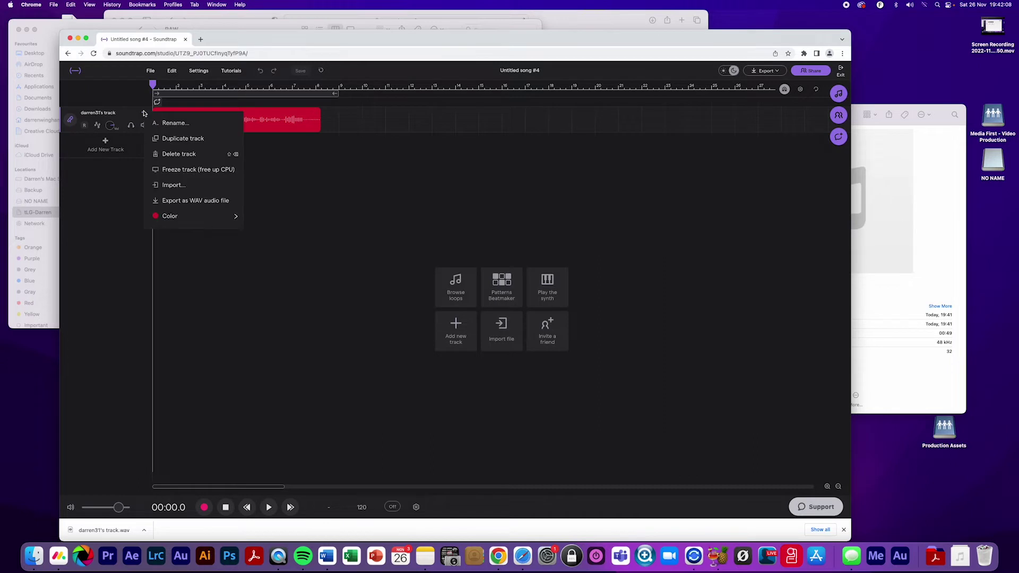
{"action": "left_click", "coordinate": [199, 201]}
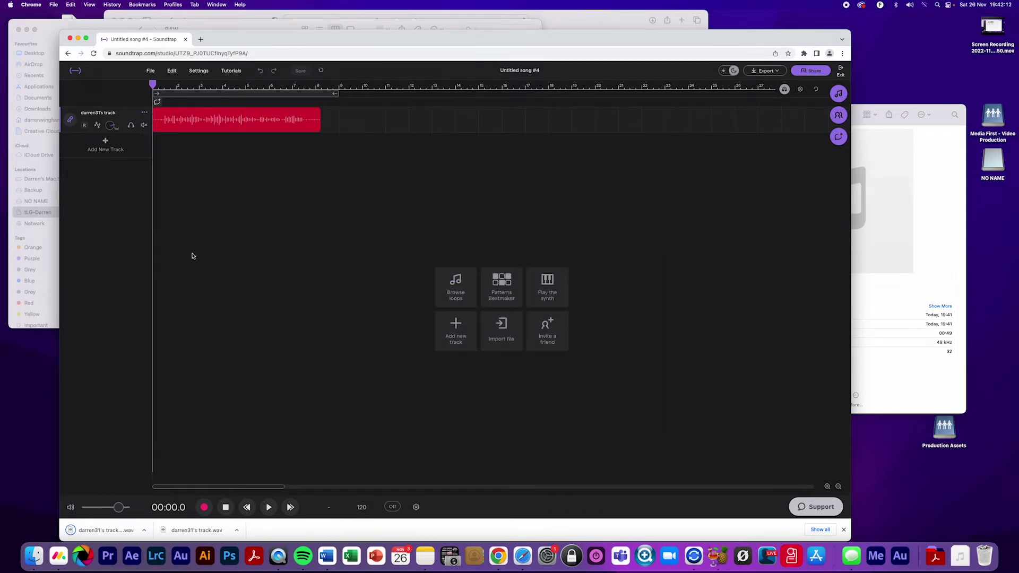
Rename the newest downloaded WAV to Teaser.wav and copy it into the RAW folder
{"action": "left_click", "coordinate": [144, 530]}
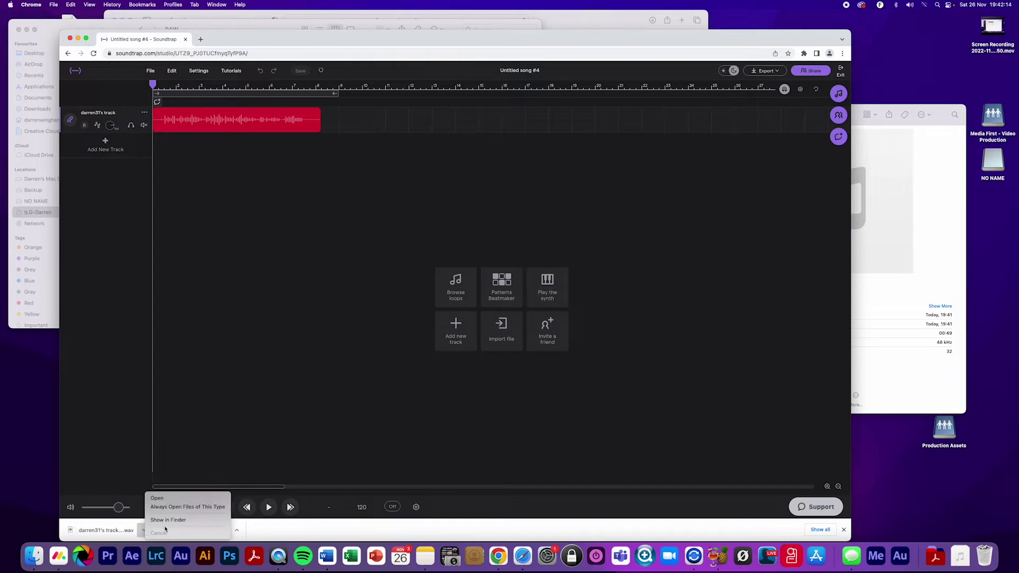
{"action": "left_click", "coordinate": [166, 521]}
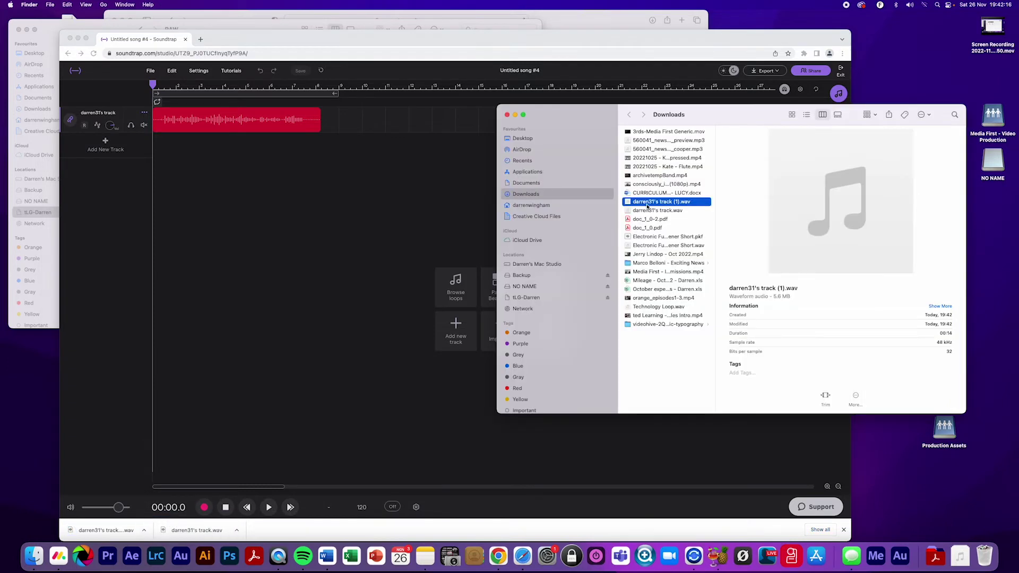
{"action": "left_click", "coordinate": [653, 204]}
{"action": "type", "text": "Teaser"}
{"action": "key", "text": "Return"}
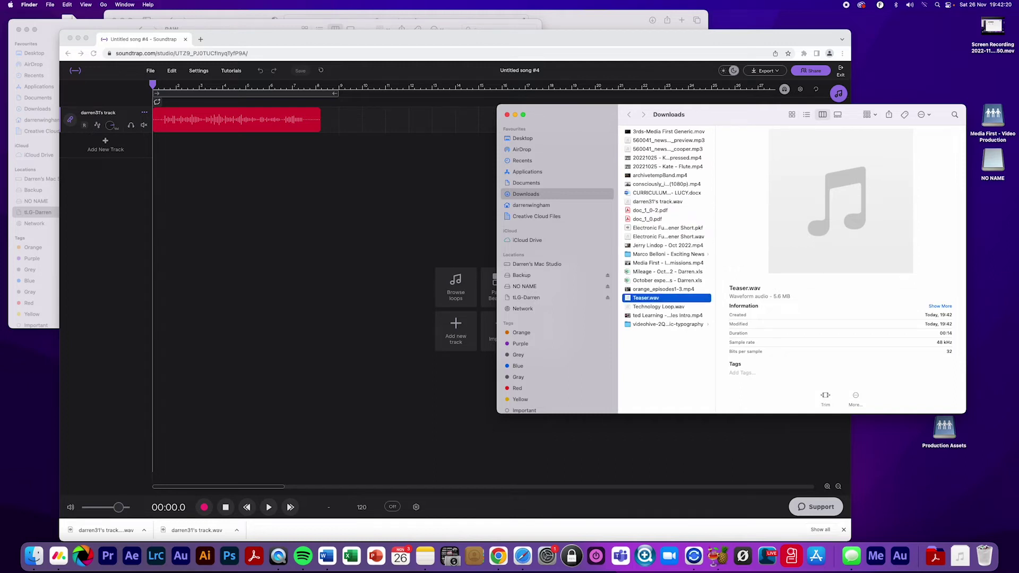
{"action": "left_click", "coordinate": [78, 39]}
{"action": "left_click_drag", "start_coordinate": [637, 303], "coordinate": [283, 108]}
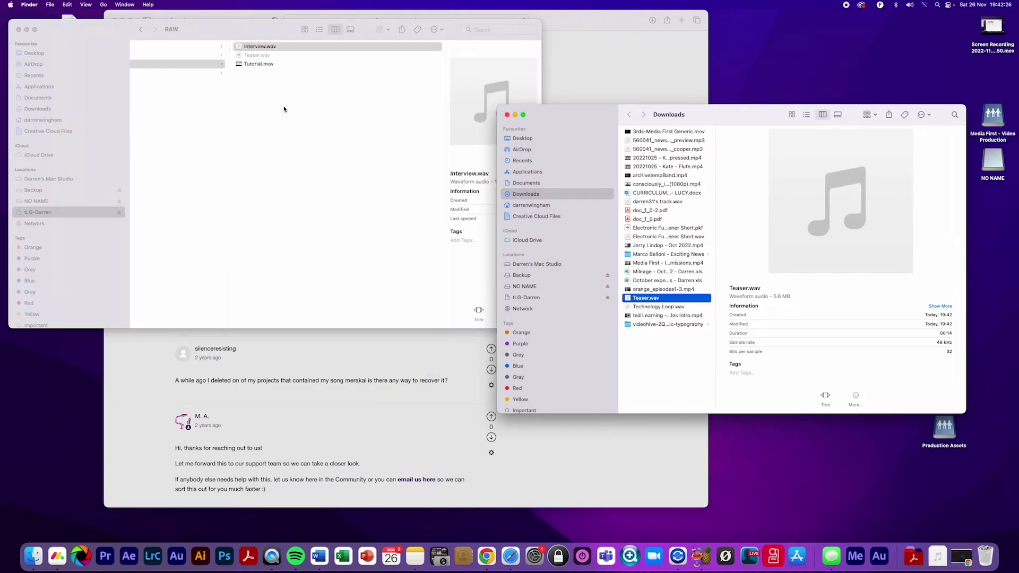
{"action": "left_click", "coordinate": [252, 58]}
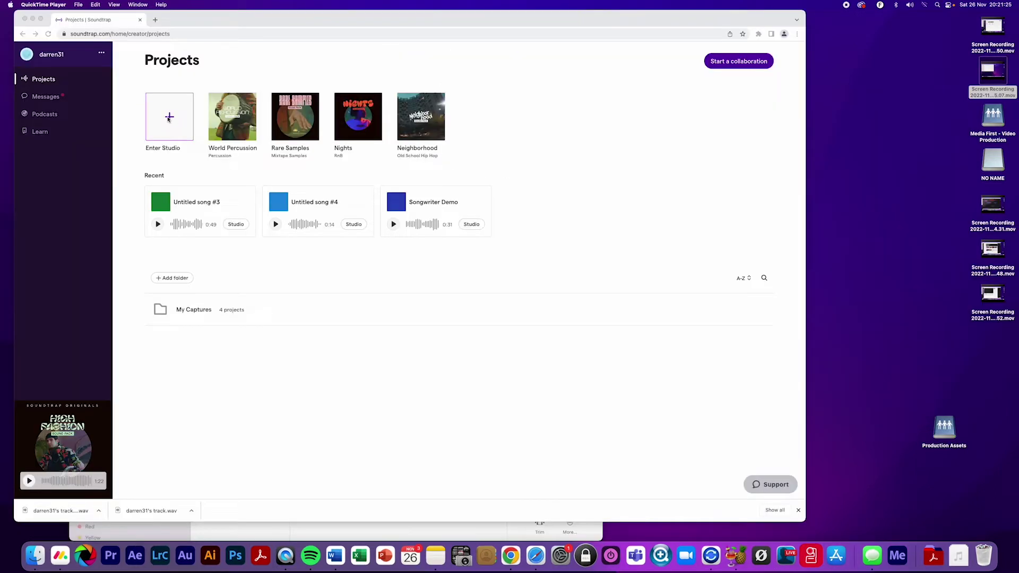
Enter the Soundtrap studio from the projects page and start a new Podcast project
{"action": "left_click", "coordinate": [168, 118]}
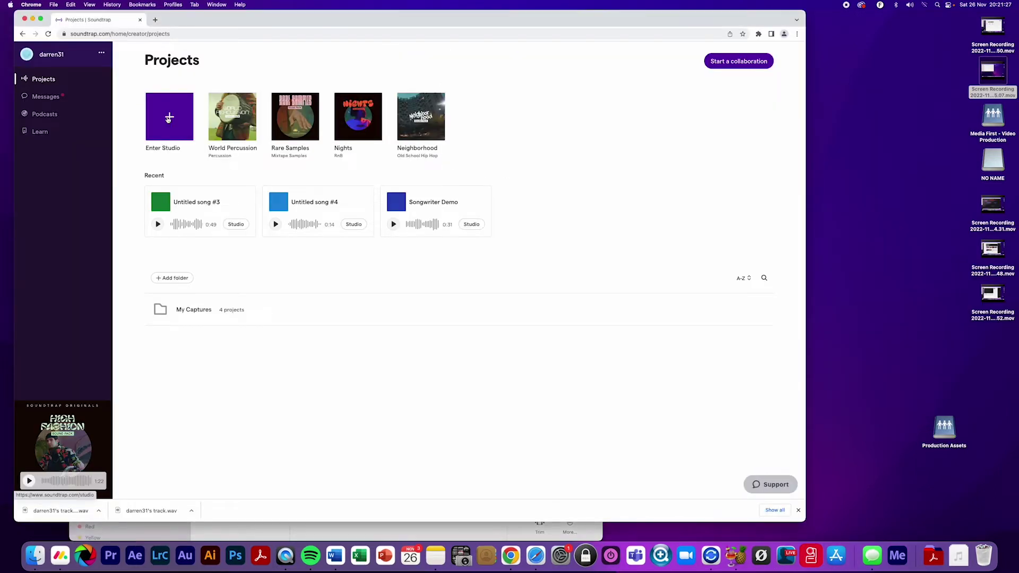
{"action": "left_click", "coordinate": [168, 119]}
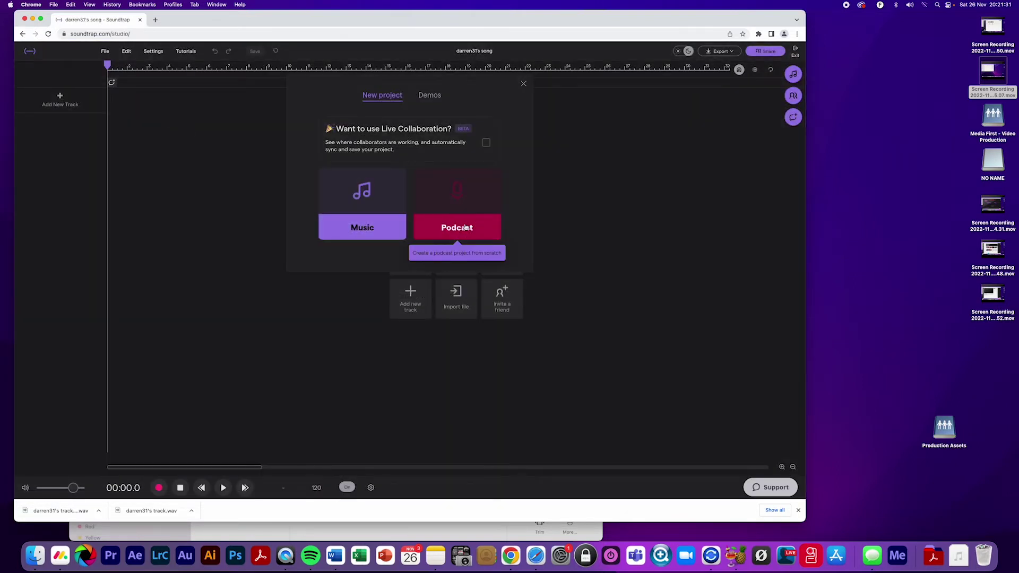
{"action": "left_click", "coordinate": [465, 227]}
Drag Interview.wav from the Finder RAW folder onto the podcast timeline as the first track
{"action": "left_click_drag", "start_coordinate": [193, 22], "coordinate": [389, 22]}
{"action": "left_click", "coordinate": [145, 252]}
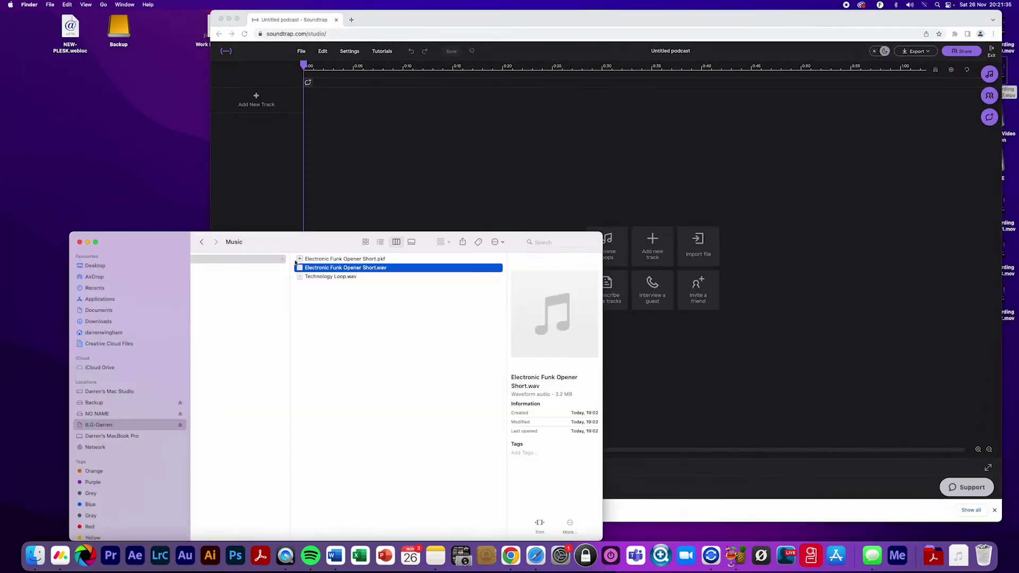
{"action": "scroll", "coordinate": [316, 289], "scroll_direction": "left", "scroll_amount": 10}
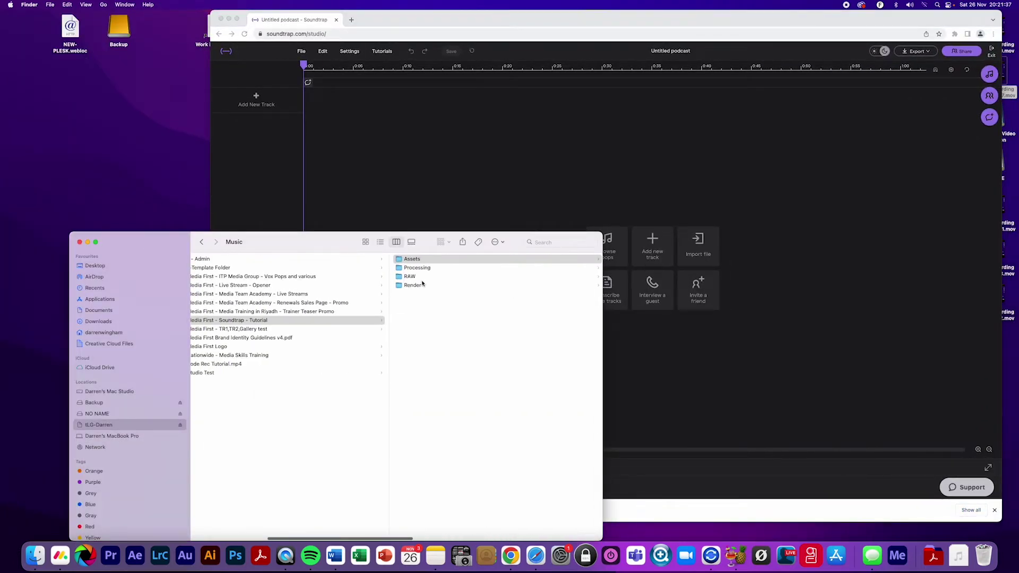
{"action": "left_click", "coordinate": [414, 277]}
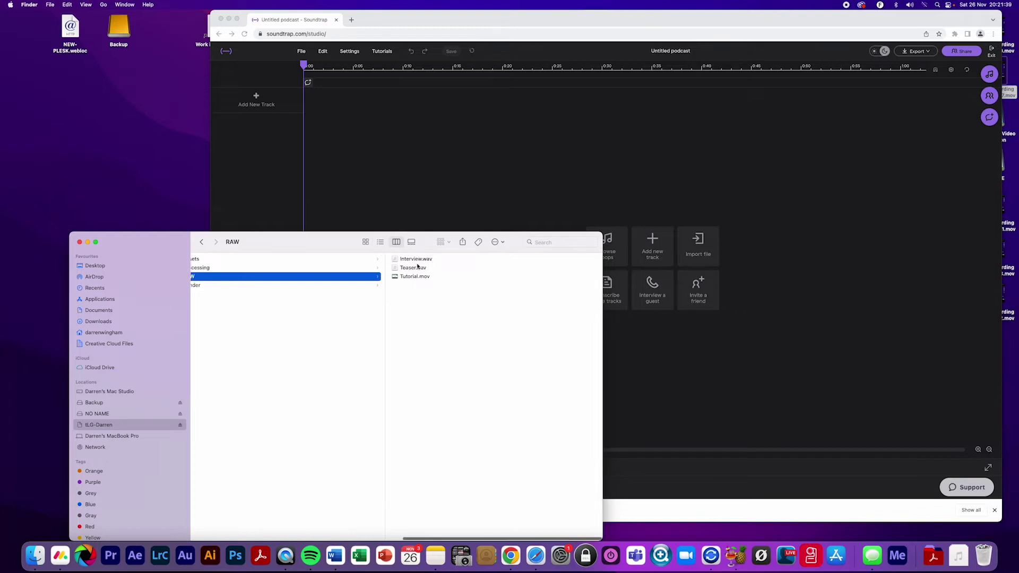
{"action": "left_click", "coordinate": [412, 260]}
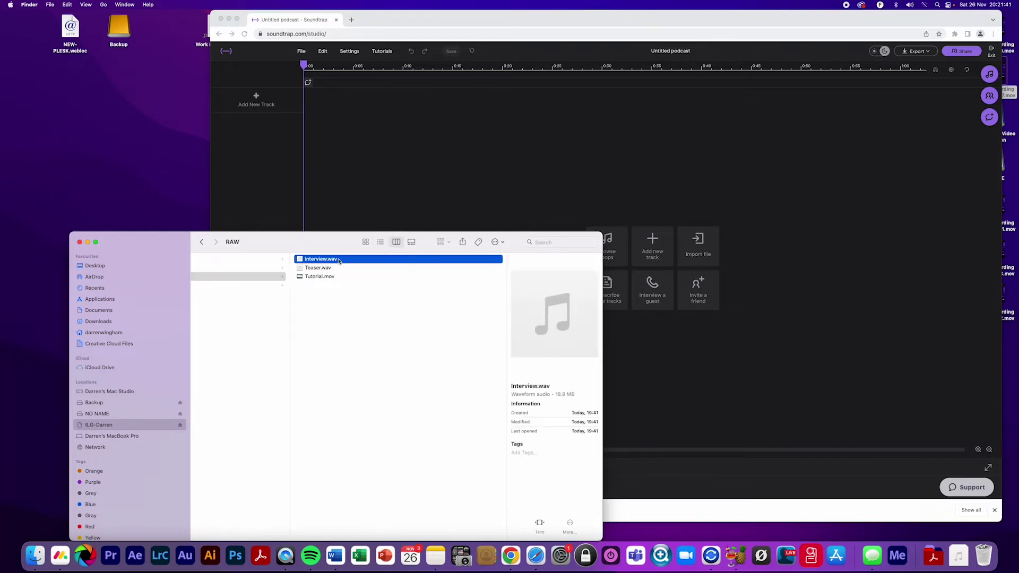
{"action": "left_click_drag", "start_coordinate": [308, 259], "coordinate": [405, 189]}
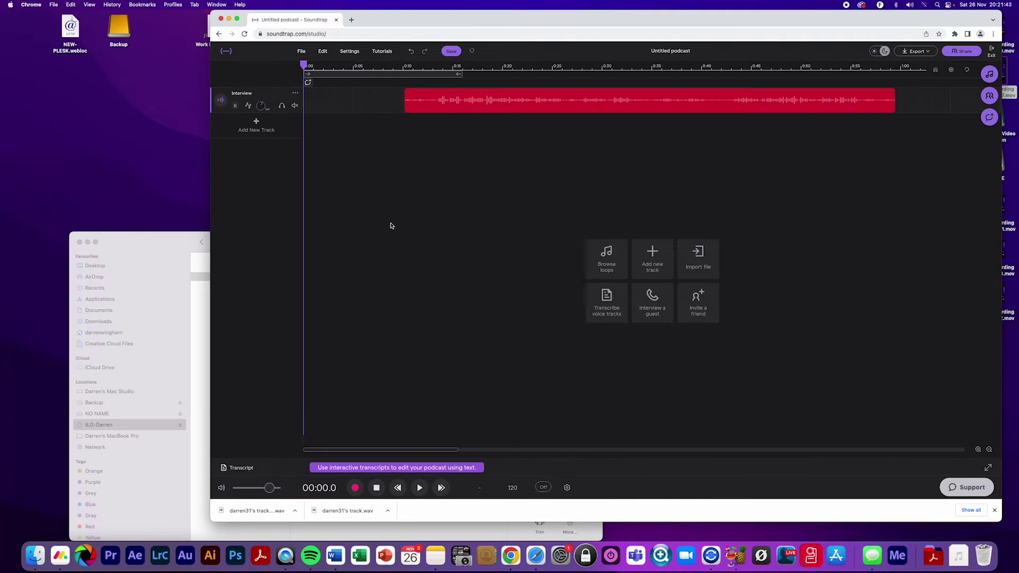
{"action": "left_click_drag", "start_coordinate": [422, 6], "coordinate": [310, 9]}
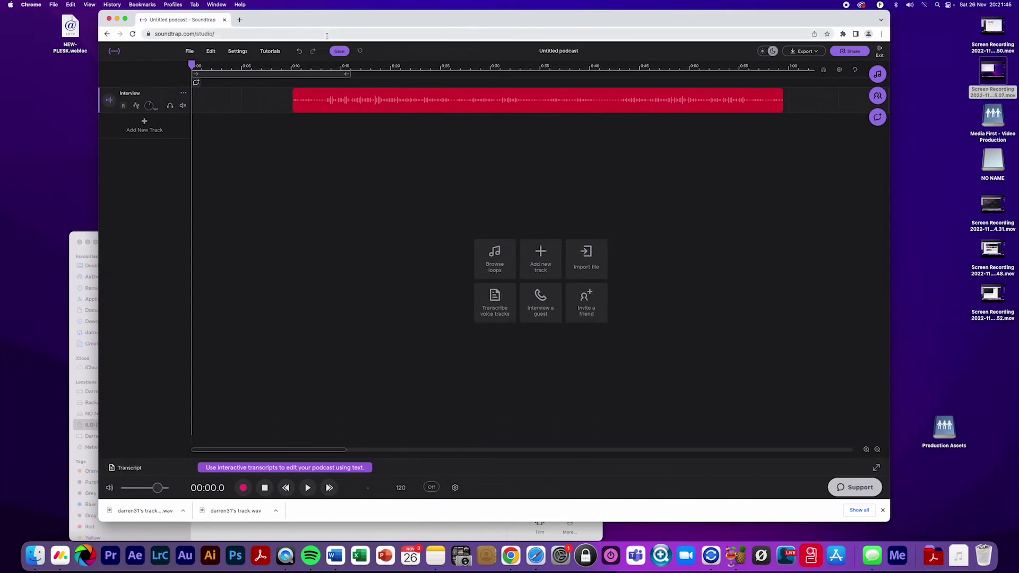
Trim the Interview clip's start to 0:13.4 and play back the trimmed result
{"action": "left_click_drag", "start_coordinate": [303, 67], "coordinate": [289, 63]}
{"action": "key", "text": "space"}
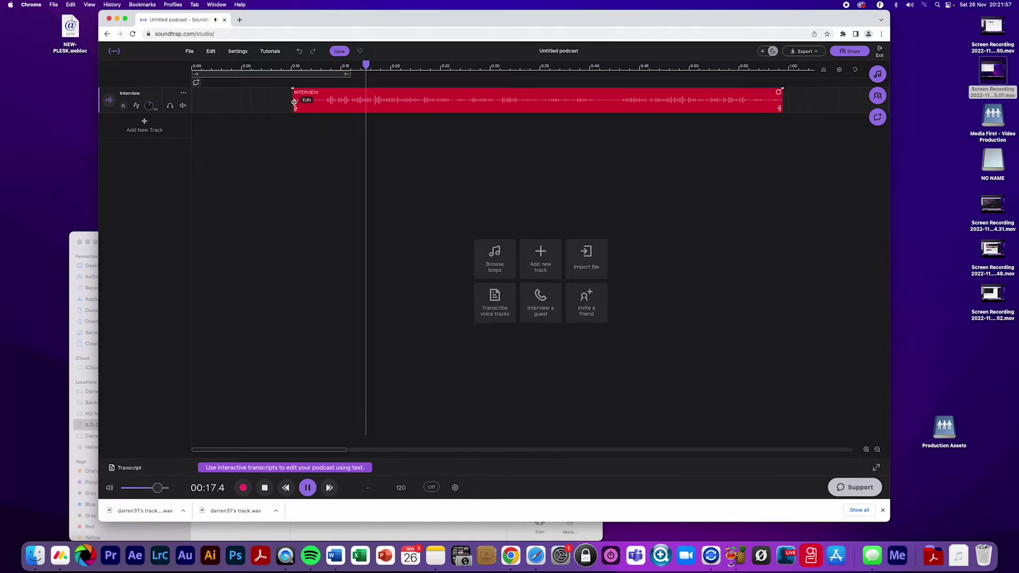
{"action": "key", "text": "space"}
{"action": "left_click_drag", "start_coordinate": [332, 66], "coordinate": [326, 63]}
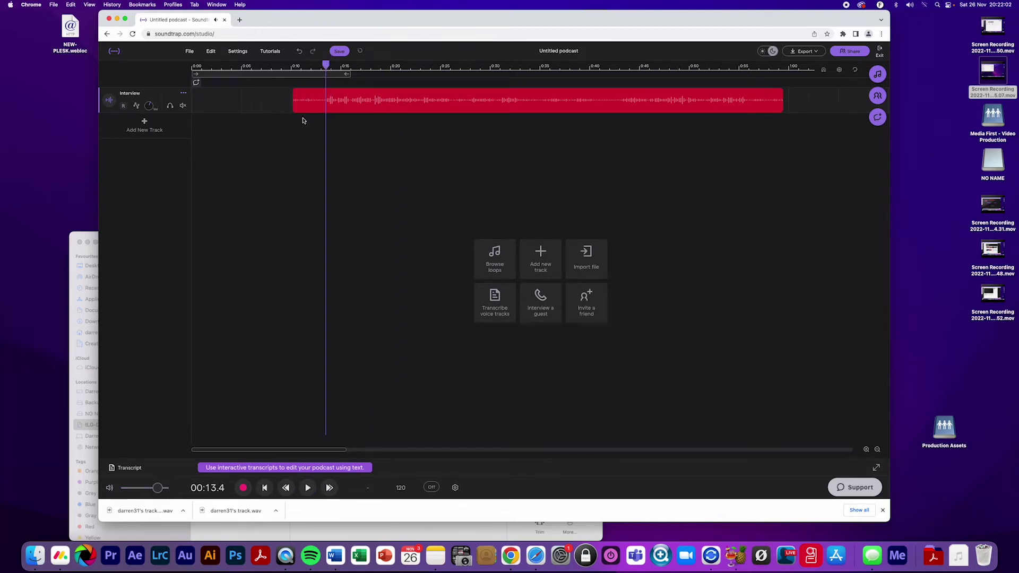
{"action": "mouse_move", "coordinate": [299, 112]}
{"action": "left_click_drag", "start_coordinate": [293, 101], "coordinate": [326, 102]}
{"action": "key", "text": "space"}
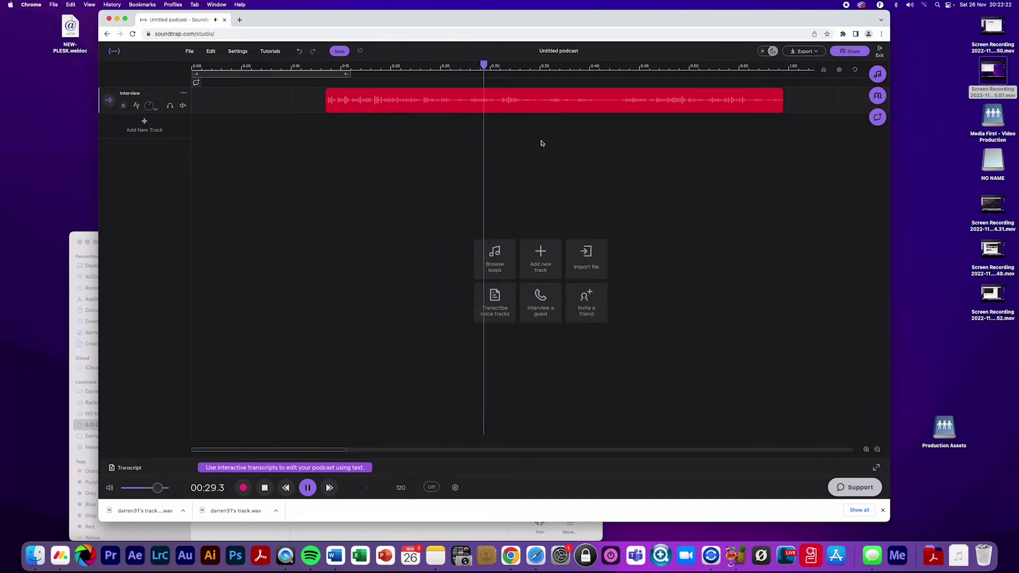
{"action": "left_click_drag", "start_coordinate": [488, 62], "coordinate": [468, 64]}
Split the Interview clip at 0:27.8 and audition the audio that follows
{"action": "right_click", "coordinate": [476, 103]}
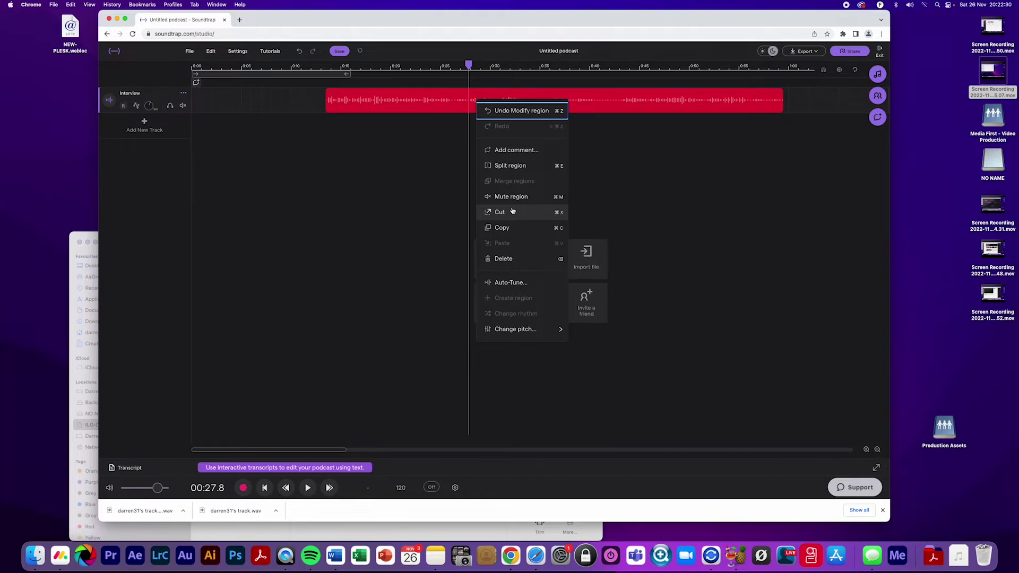
{"action": "key", "text": "space"}
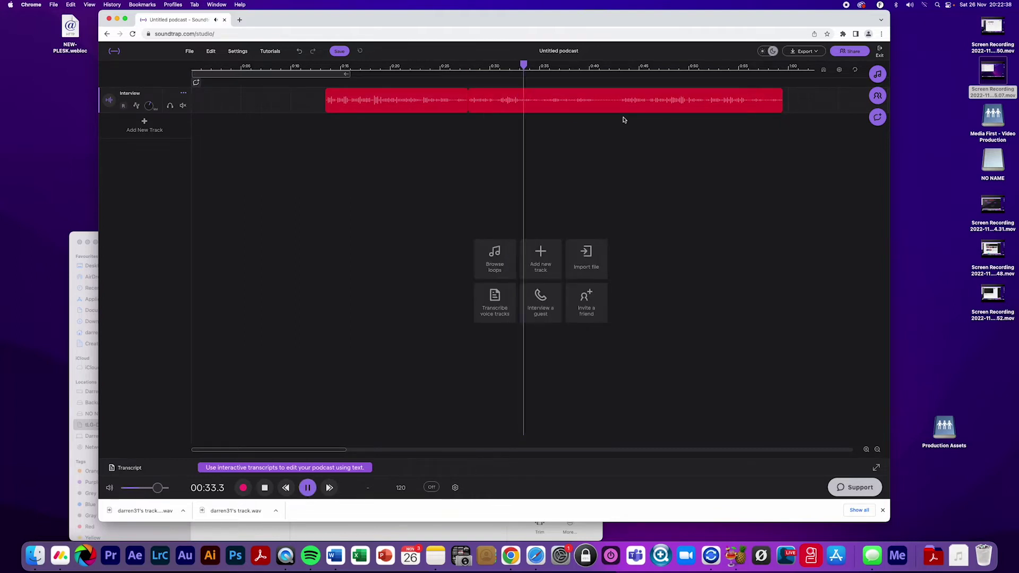
{"action": "mouse_move", "coordinate": [626, 93]}
{"action": "left_click", "coordinate": [625, 69]}
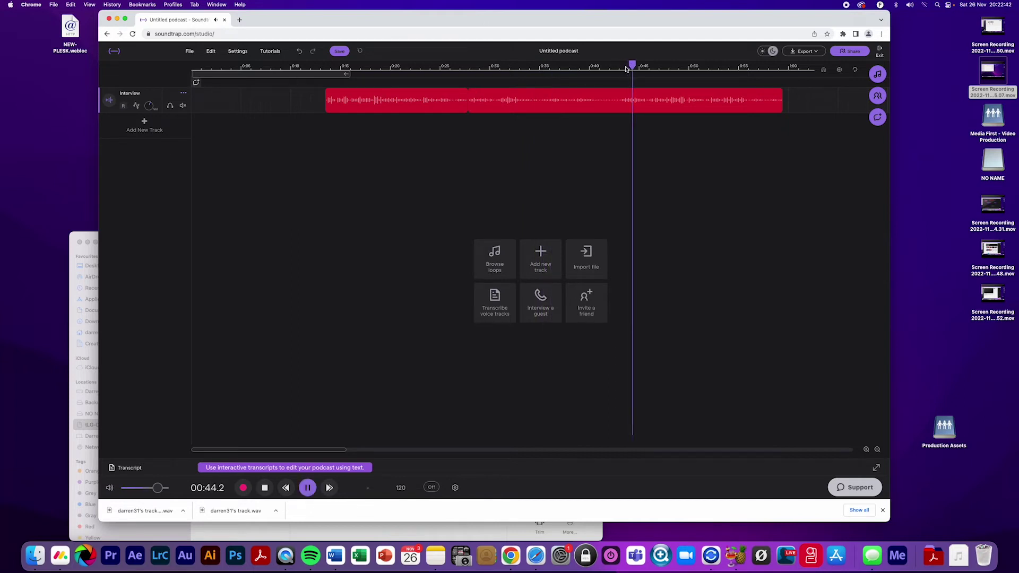
{"action": "left_click", "coordinate": [502, 68]}
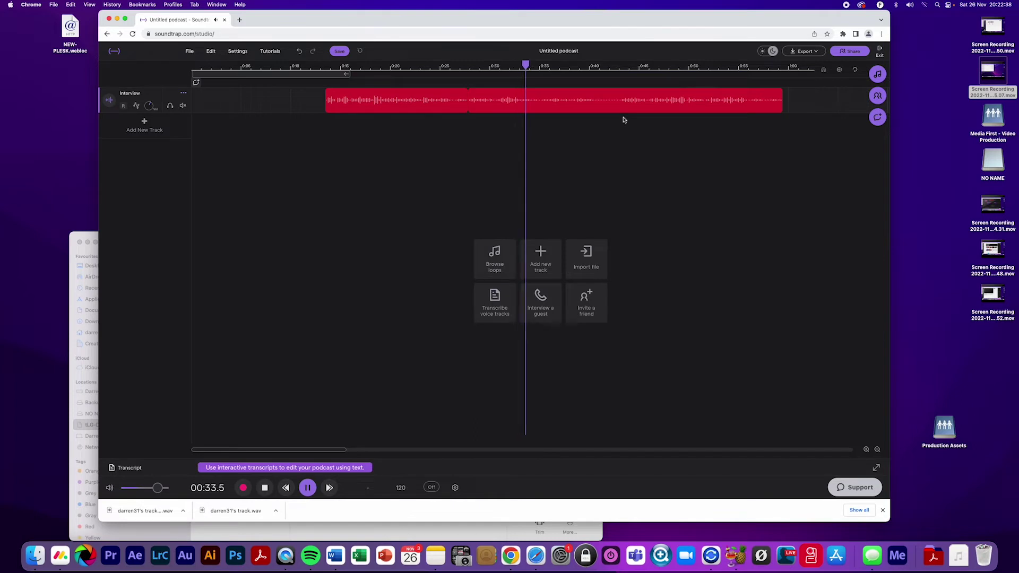
{"action": "key", "text": "space"}
Park the playhead at 0:53.2 and remove the interview audio between 0:28 and 0:53
{"action": "left_click", "coordinate": [626, 71]}
{"action": "key", "text": "space"}
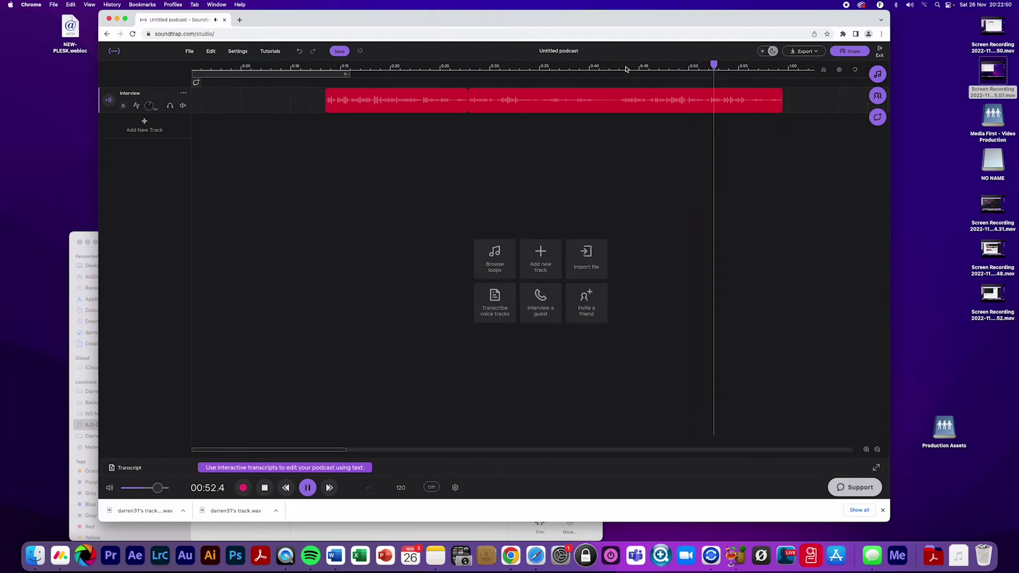
{"action": "key", "text": "space"}
{"action": "left_click", "coordinate": [724, 66]}
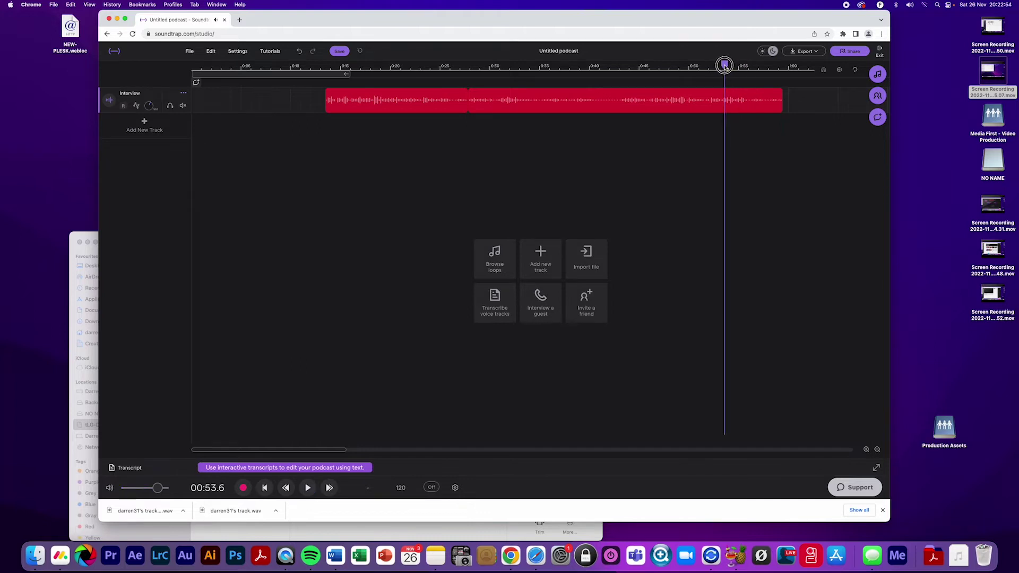
{"action": "left_click_drag", "start_coordinate": [724, 67], "coordinate": [720, 65]}
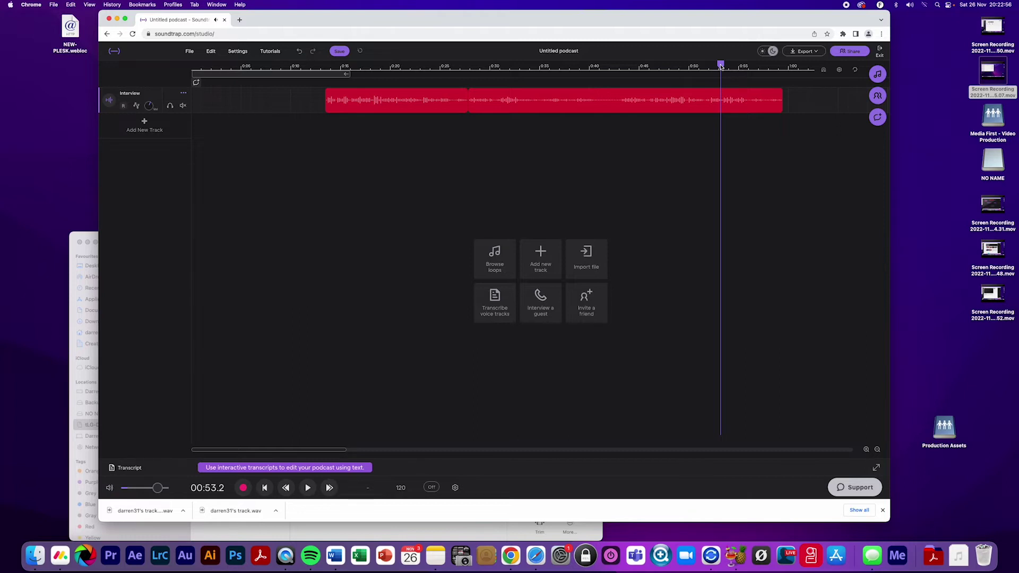
{"action": "key", "text": "space"}
{"action": "key", "text": "space"}
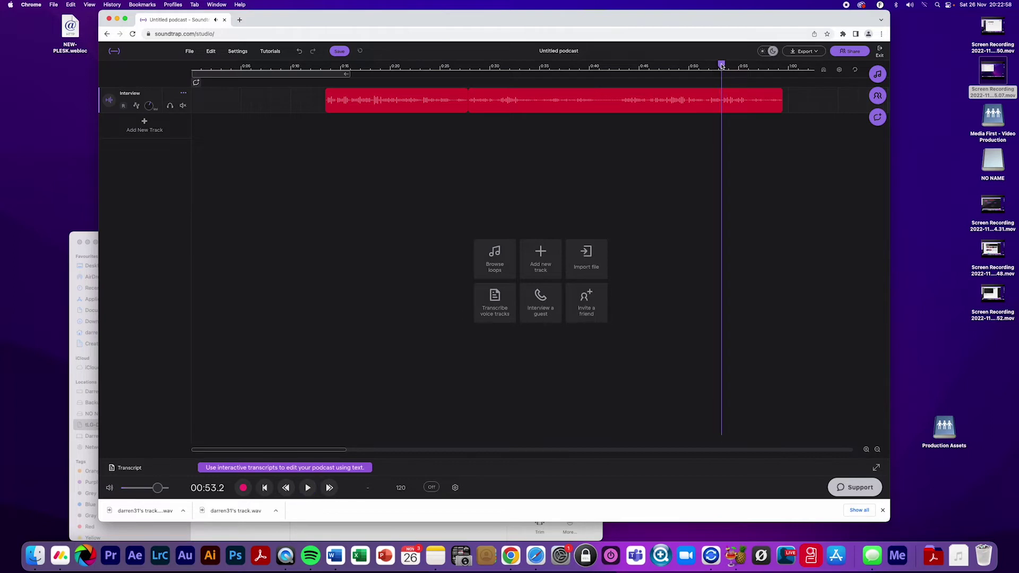
{"action": "mouse_move", "coordinate": [494, 104]}
{"action": "left_click_drag", "start_coordinate": [470, 100], "coordinate": [492, 105]}
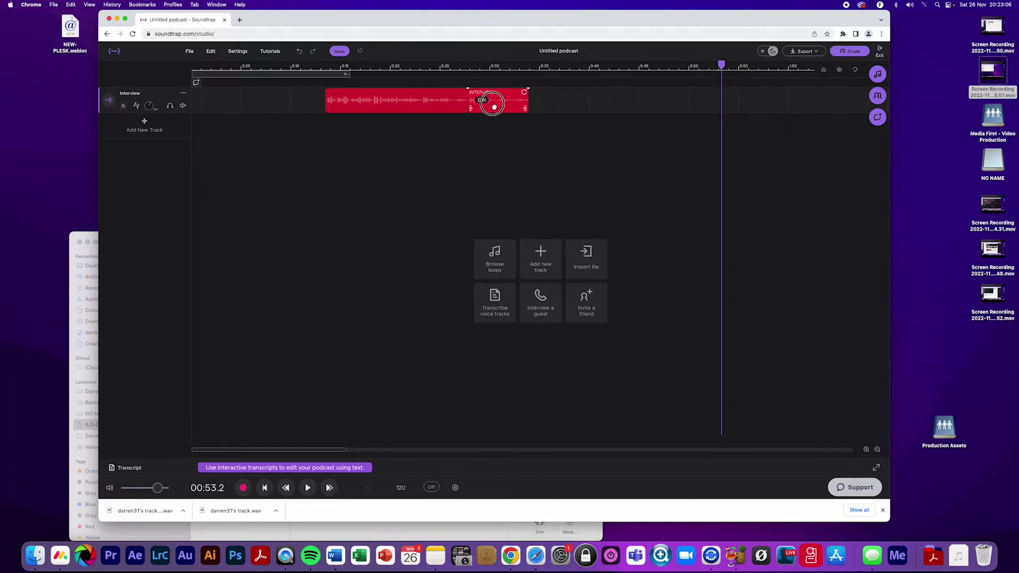
Play across the new join, then trim the Interview clip's end back to 0:32
{"action": "left_click", "coordinate": [405, 67]}
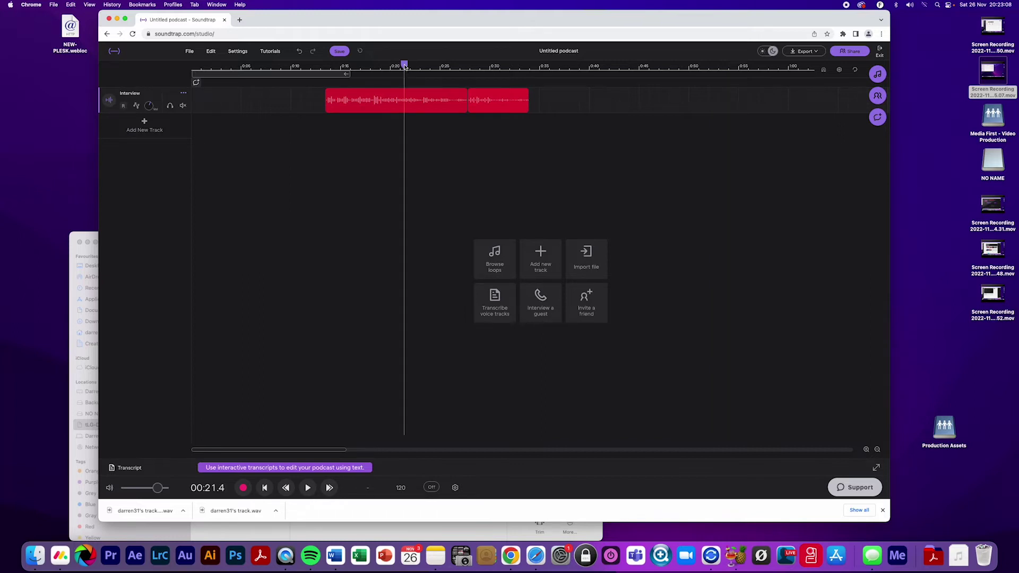
{"action": "key", "text": "space"}
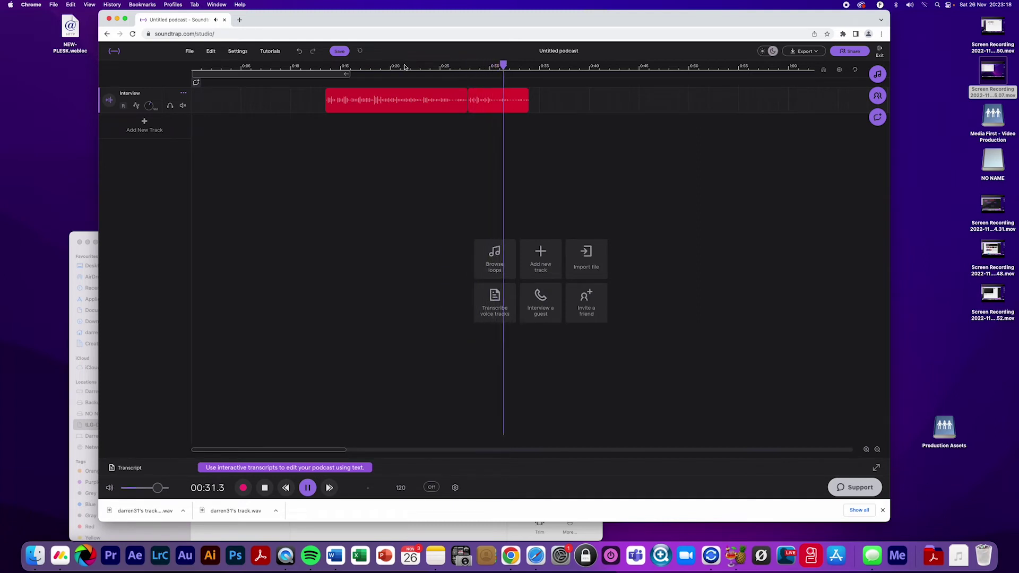
{"action": "key", "text": "space"}
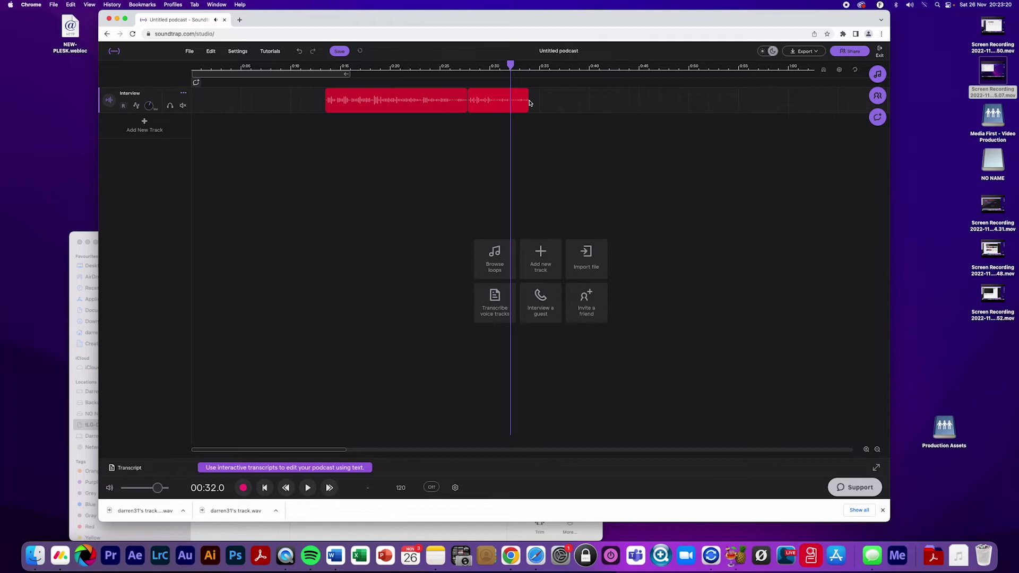
{"action": "left_click_drag", "start_coordinate": [529, 102], "coordinate": [511, 101]}
{"action": "left_click", "coordinate": [416, 66]}
{"action": "key", "text": "space"}
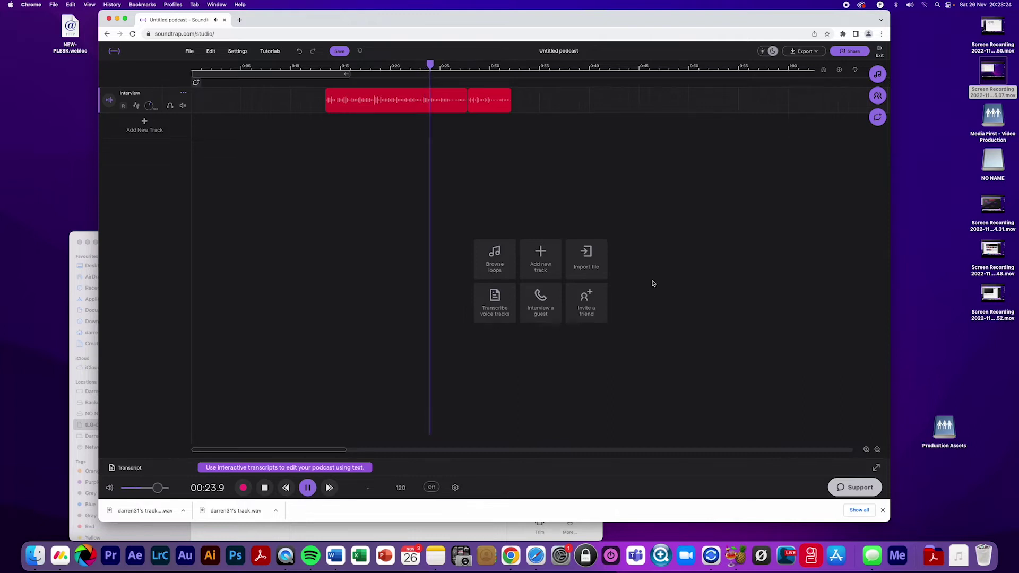
{"action": "key", "text": "space"}
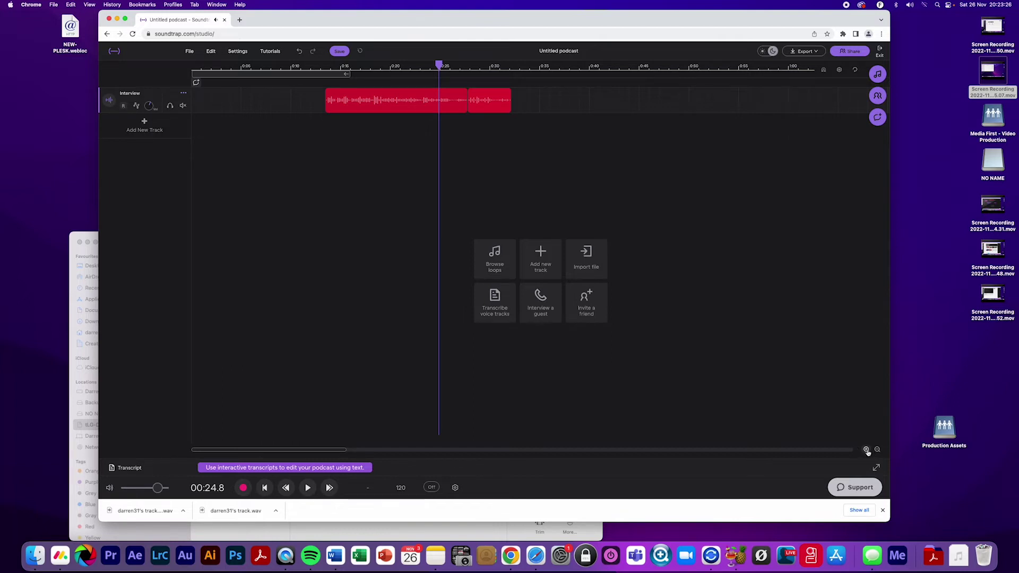
Zoom the timeline in to about two seconds and locate the 0:24.6 point
{"action": "left_click", "coordinate": [866, 449]}
{"action": "left_click", "coordinate": [867, 449]}
{"action": "left_click", "coordinate": [867, 449]}
{"action": "left_click", "coordinate": [866, 449]}
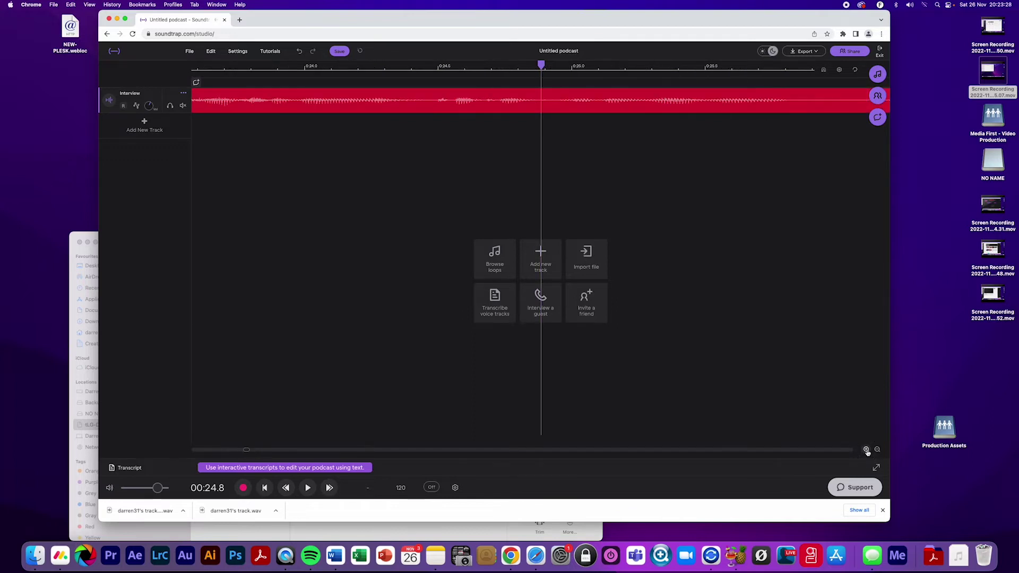
{"action": "left_click_drag", "start_coordinate": [425, 68], "coordinate": [435, 66]}
{"action": "key", "text": "space"}
{"action": "key", "text": "space"}
{"action": "left_click_drag", "start_coordinate": [569, 69], "coordinate": [485, 65]}
{"action": "key", "text": "space"}
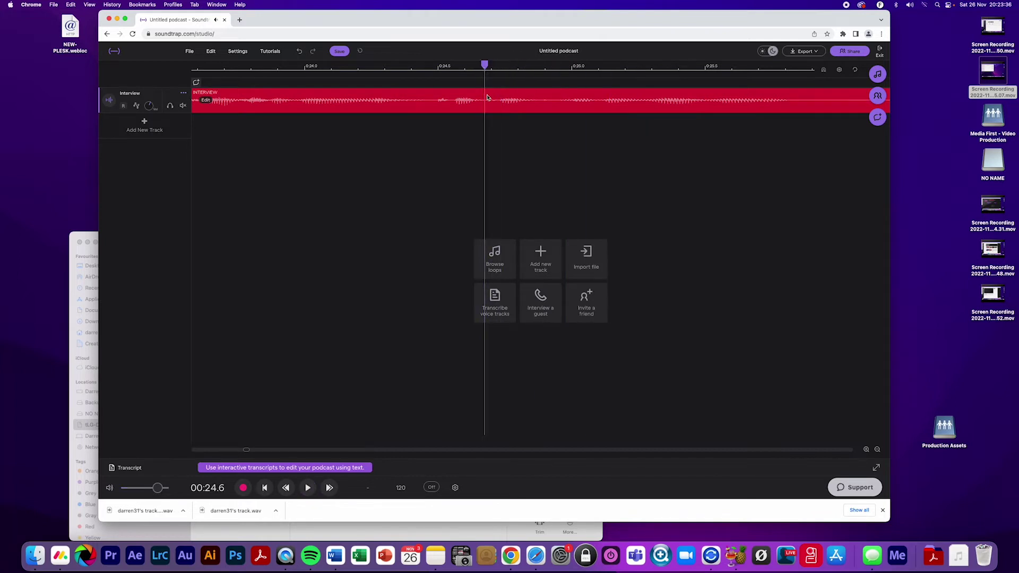
Split the clip at 0:24.6 and 0:24.4 and delete the short piece between them
{"action": "right_click", "coordinate": [487, 99]}
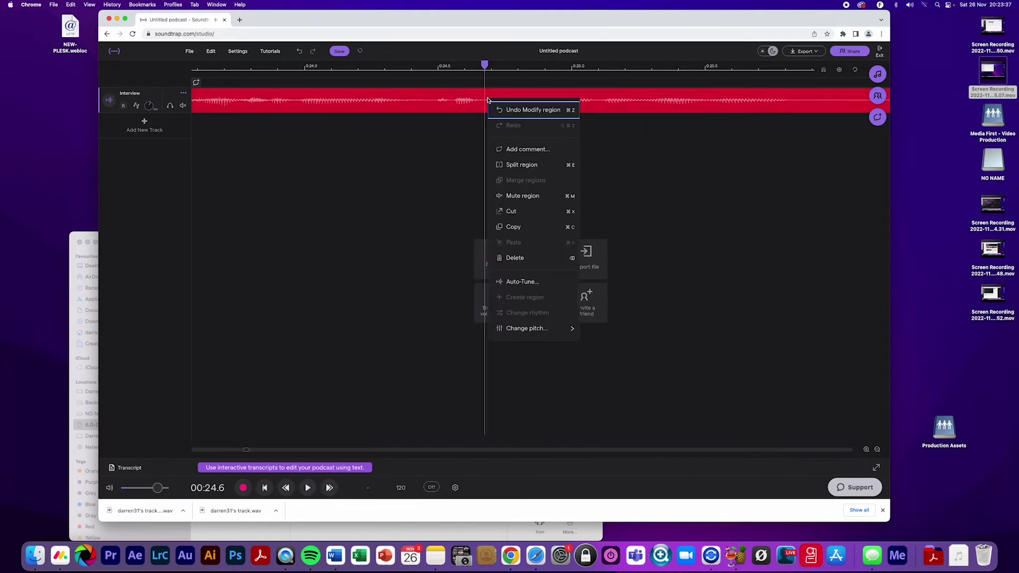
{"action": "left_click", "coordinate": [519, 166]}
{"action": "left_click", "coordinate": [436, 66]}
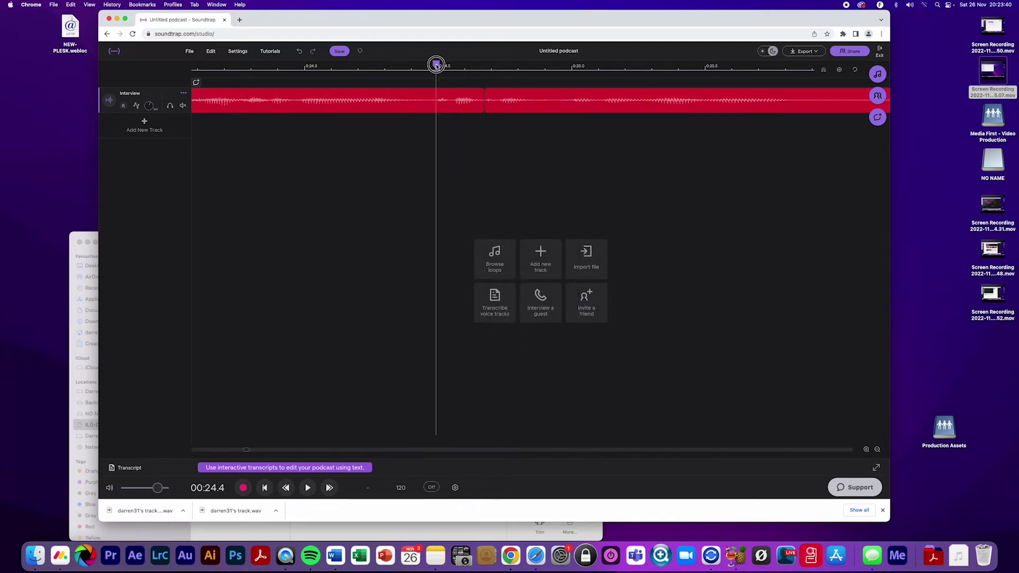
{"action": "right_click", "coordinate": [452, 107]}
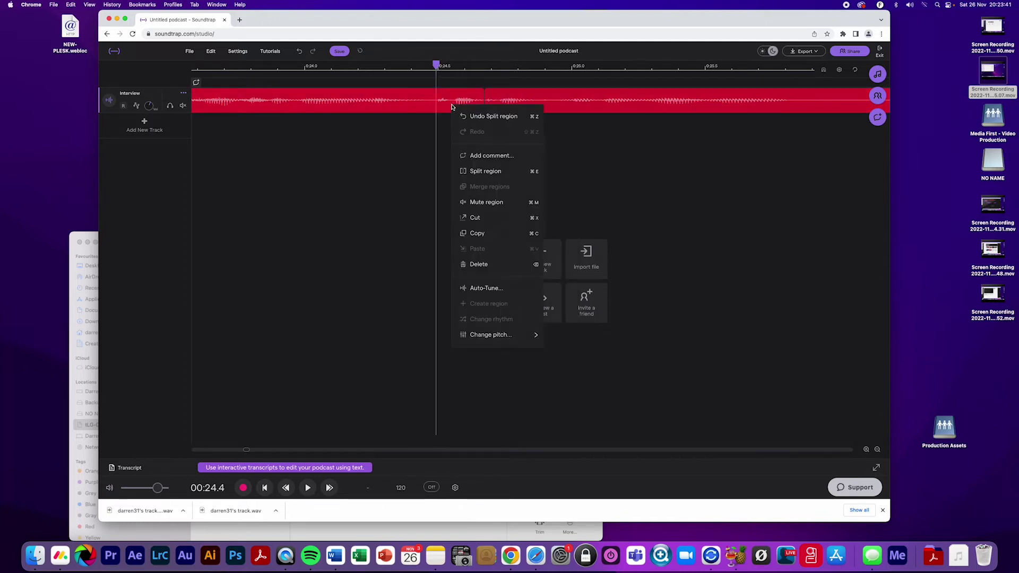
{"action": "left_click", "coordinate": [485, 171]}
{"action": "left_click", "coordinate": [463, 108]}
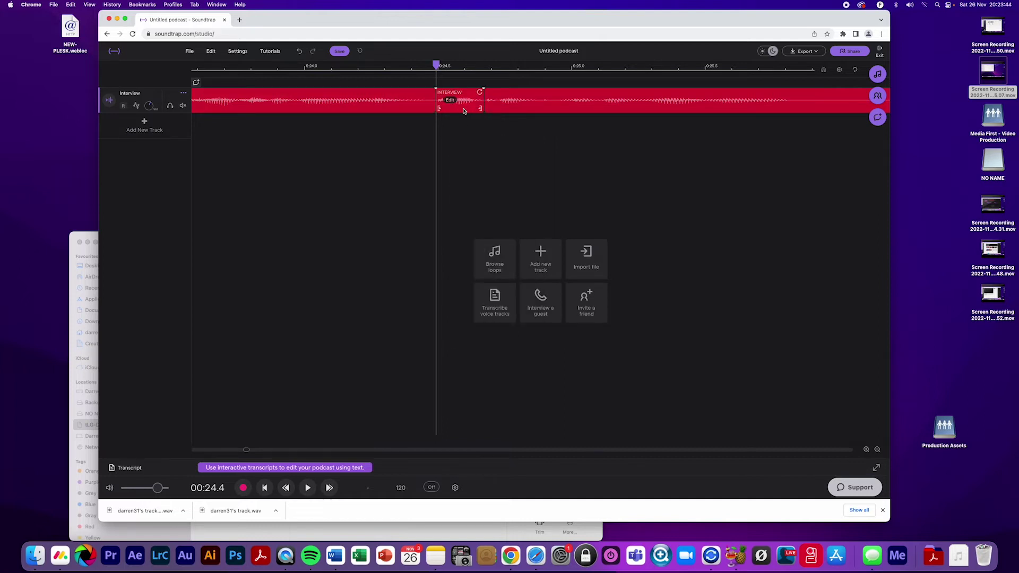
{"action": "right_click", "coordinate": [463, 110]}
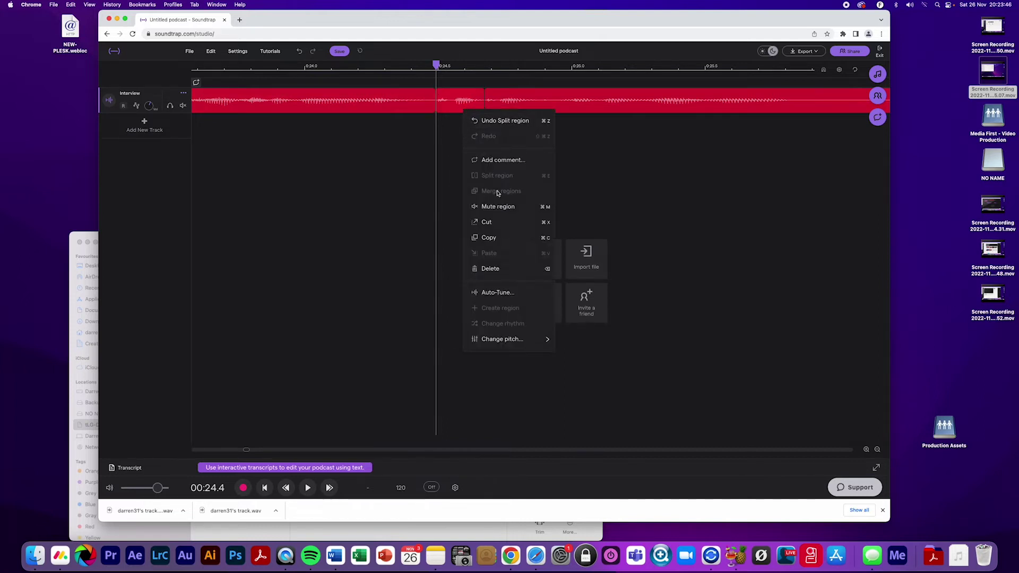
{"action": "left_click", "coordinate": [515, 268]}
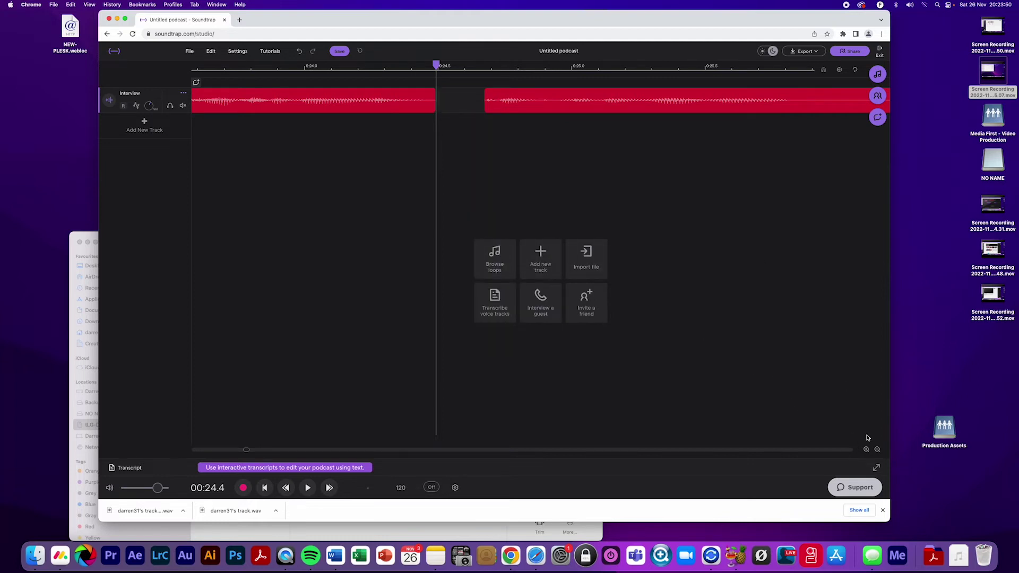
Slide the right interview piece left to close the gap at 0:24.4
{"action": "left_click", "coordinate": [877, 450]}
{"action": "left_click_drag", "start_coordinate": [746, 160], "coordinate": [557, 91]}
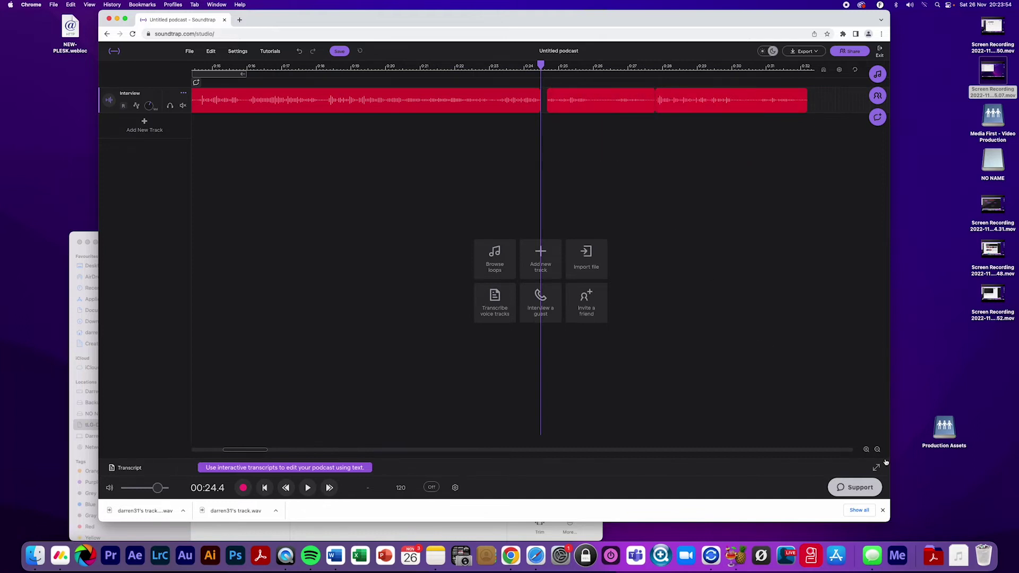
{"action": "left_click", "coordinate": [866, 450]}
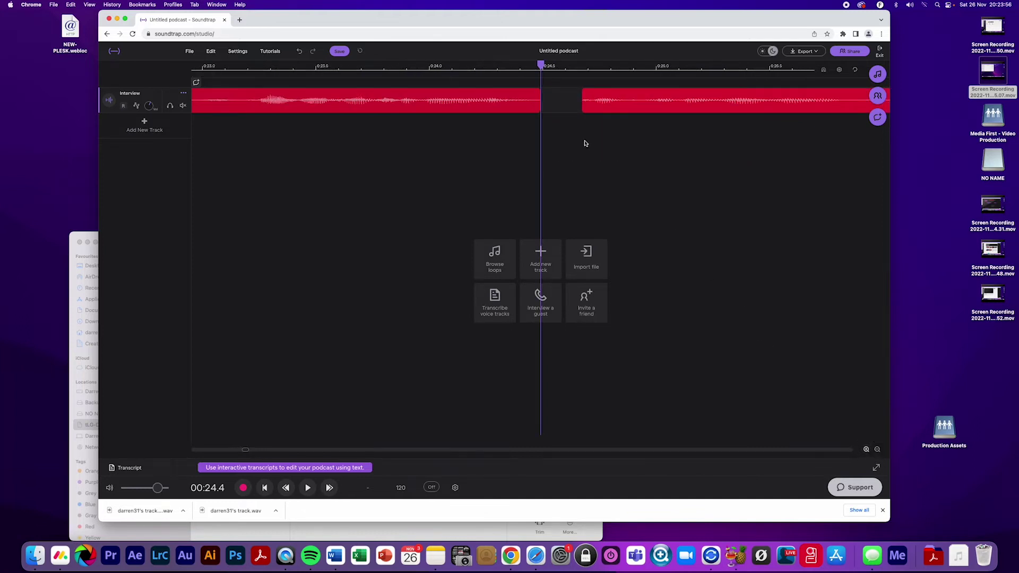
{"action": "left_click_drag", "start_coordinate": [607, 108], "coordinate": [566, 108]}
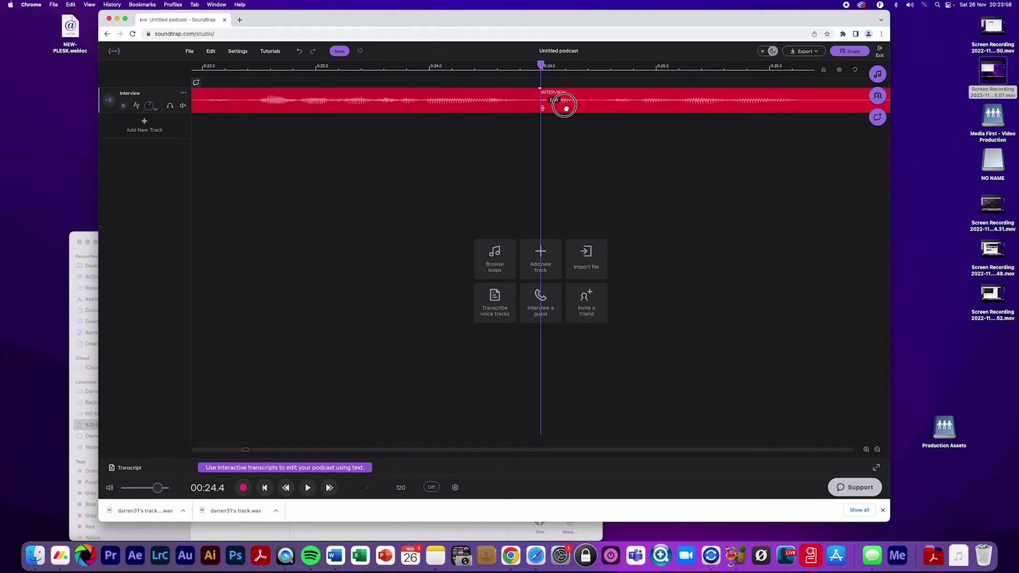
{"action": "left_click", "coordinate": [878, 450]}
{"action": "left_click", "coordinate": [877, 451]}
Play back across the repaired join from 0:23.6, then bring the Finder RAW folder forward
{"action": "left_click", "coordinate": [525, 65]}
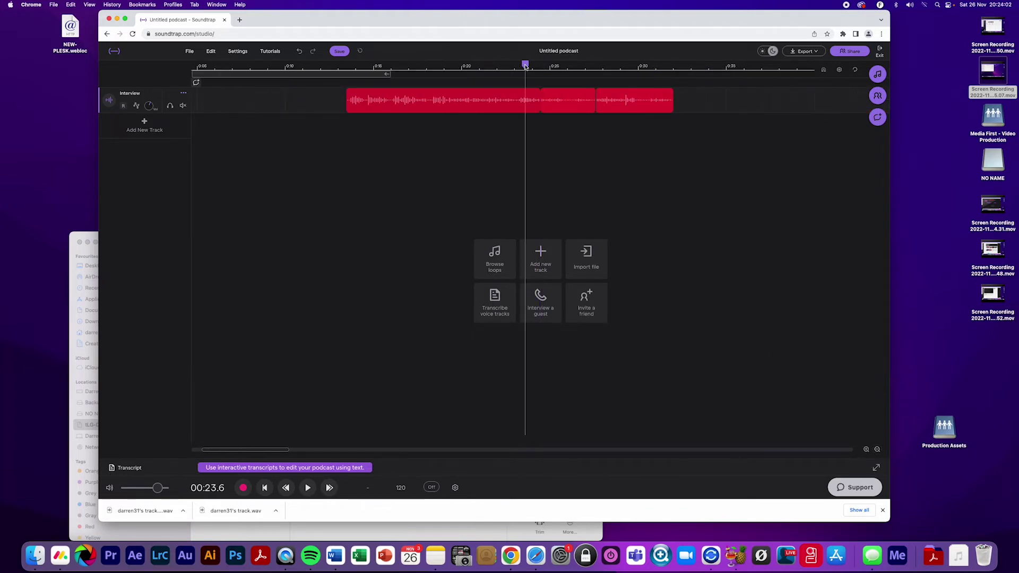
{"action": "key", "text": "space"}
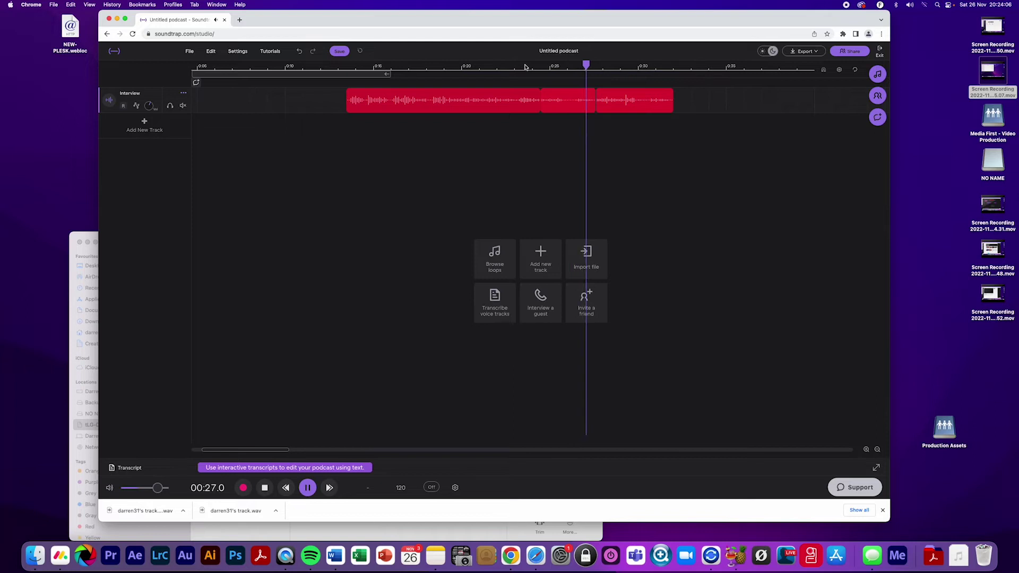
{"action": "mouse_move", "coordinate": [370, 101]}
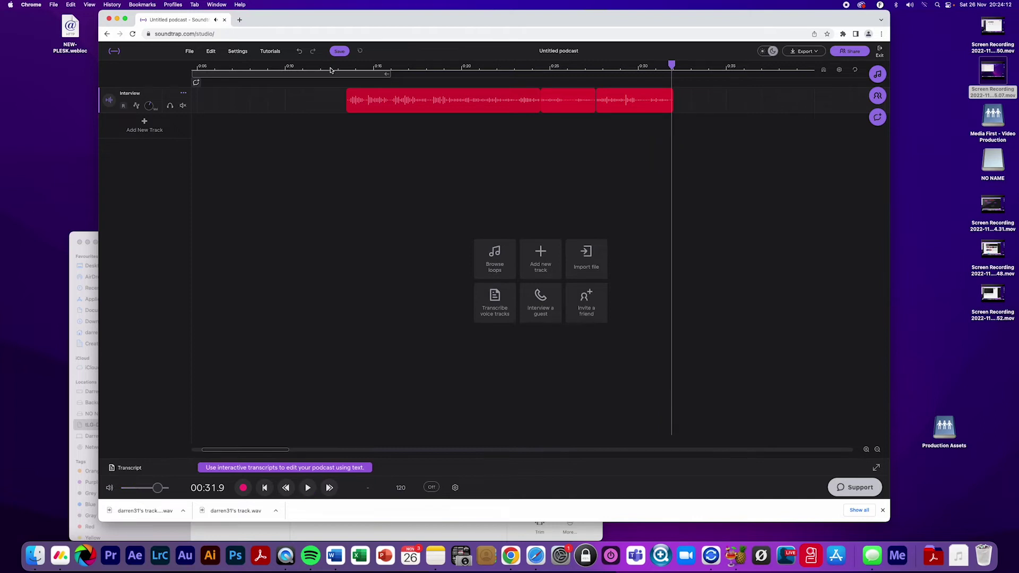
{"action": "left_click", "coordinate": [89, 232]}
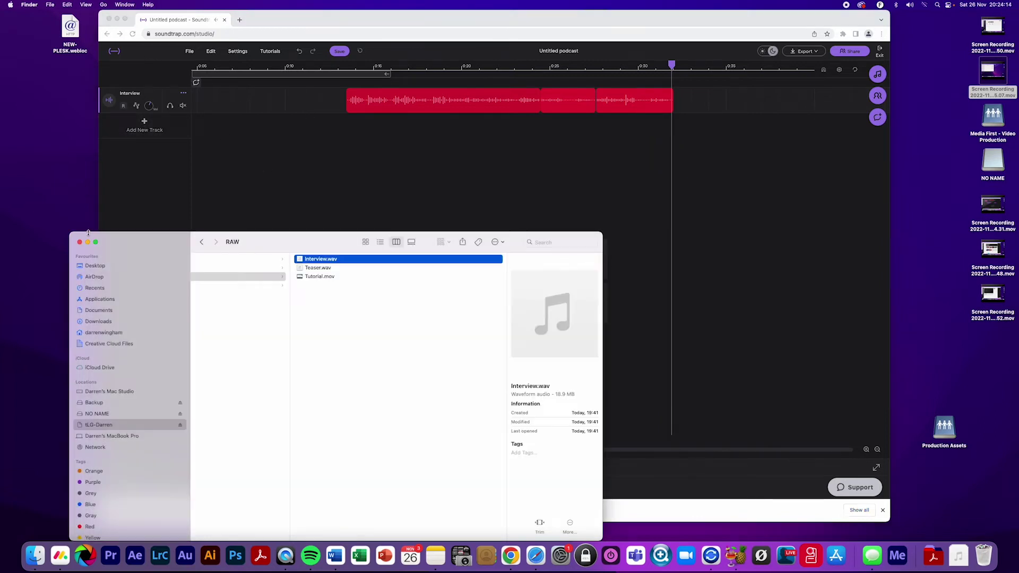
Add Teaser.wav as a new track and move the Interview clip later to about 0:18
{"action": "left_click_drag", "start_coordinate": [316, 270], "coordinate": [234, 127]}
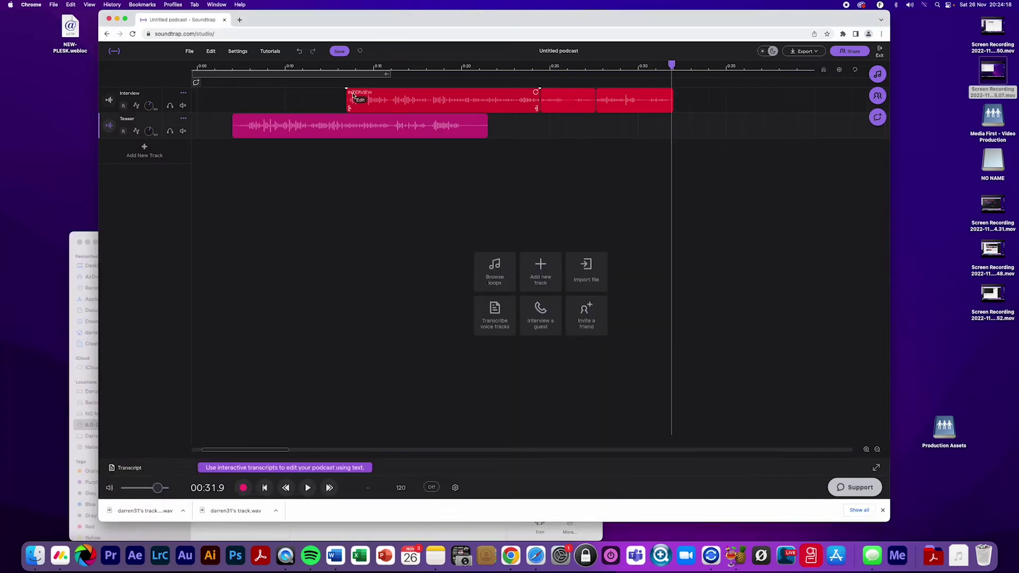
{"action": "left_click", "coordinate": [392, 95]}
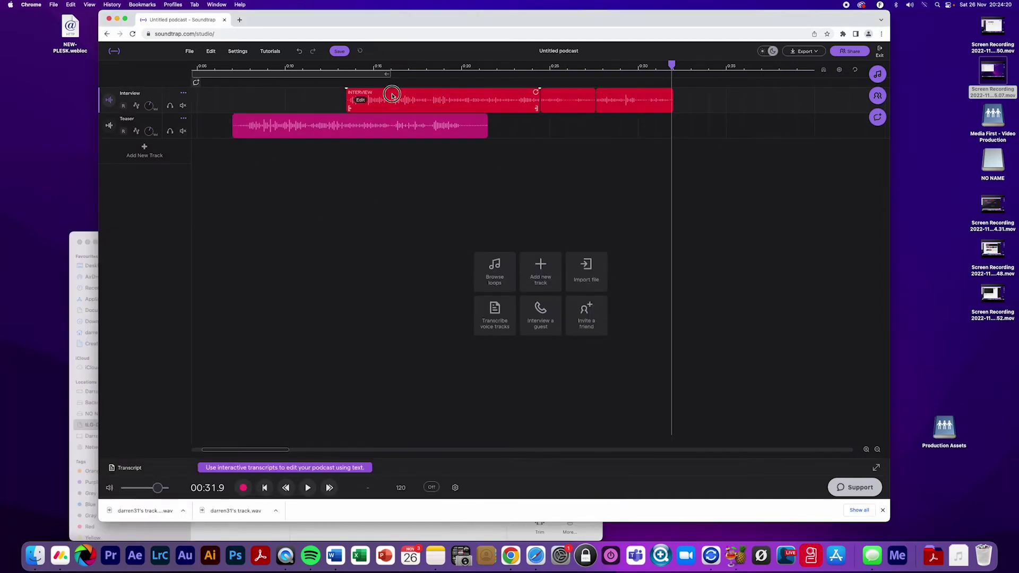
{"action": "left_click_drag", "start_coordinate": [392, 95], "coordinate": [614, 92]}
Play from near the start and park the playhead at 0:07.8
{"action": "left_click", "coordinate": [240, 64]}
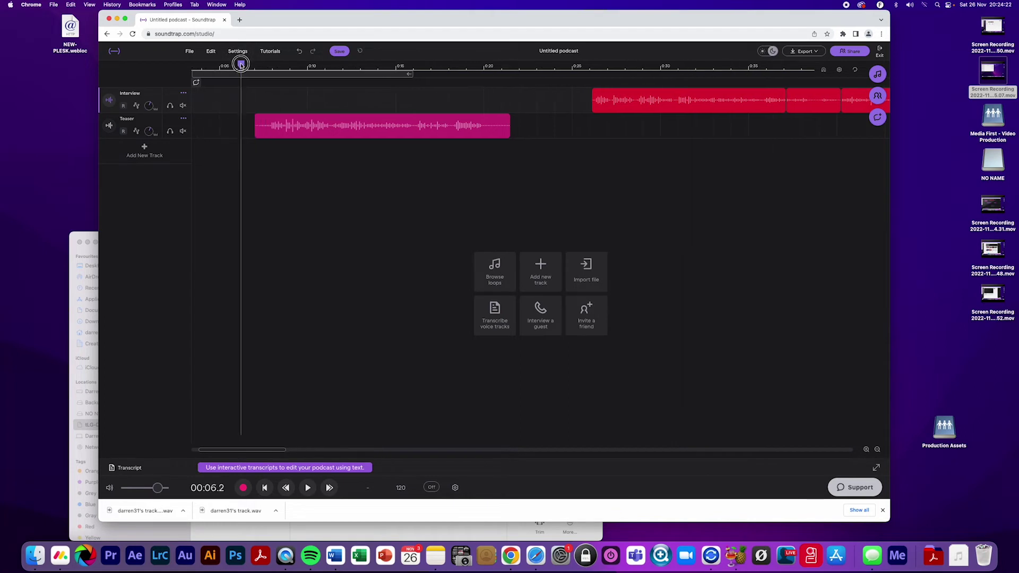
{"action": "scroll", "coordinate": [240, 64], "scroll_direction": "left", "scroll_amount": 3}
{"action": "key", "text": "space"}
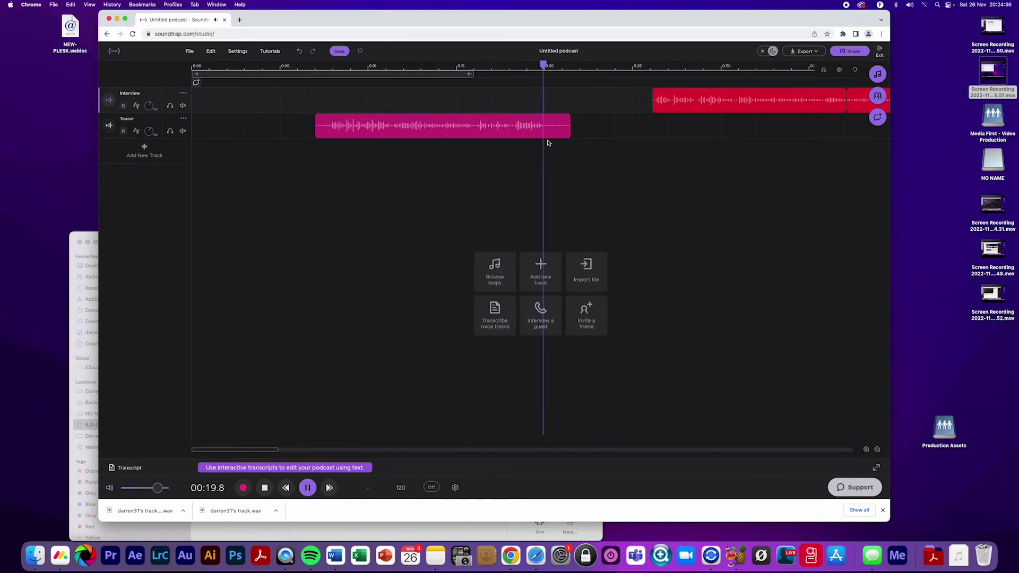
{"action": "key", "text": "space"}
{"action": "left_click_drag", "start_coordinate": [341, 65], "coordinate": [331, 64]}
{"action": "key", "text": "space"}
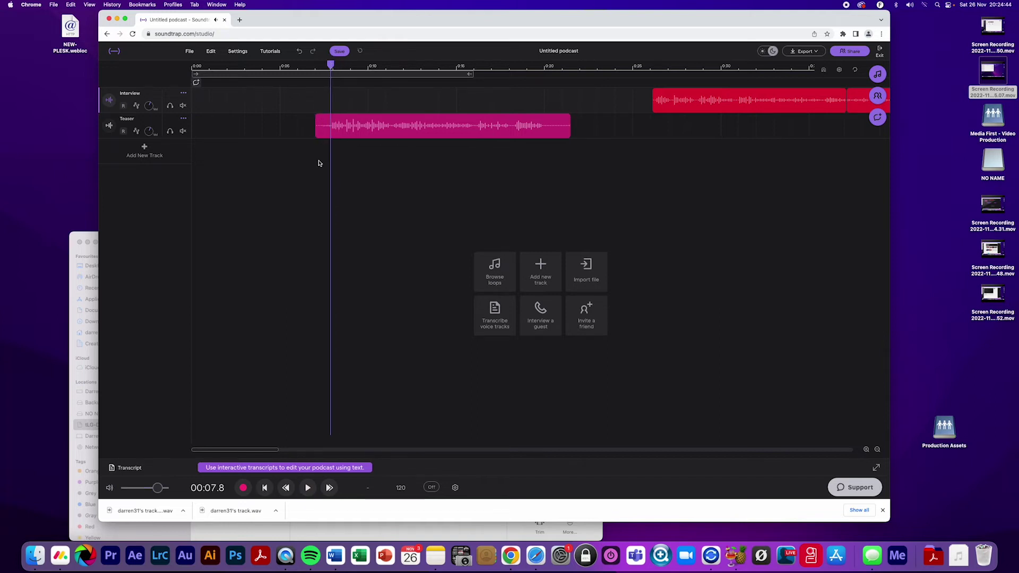
Trim the Teaser clip to run from the playhead near 0:07 to 0:18.0, then play it back
{"action": "left_click_drag", "start_coordinate": [316, 127], "coordinate": [331, 128]}
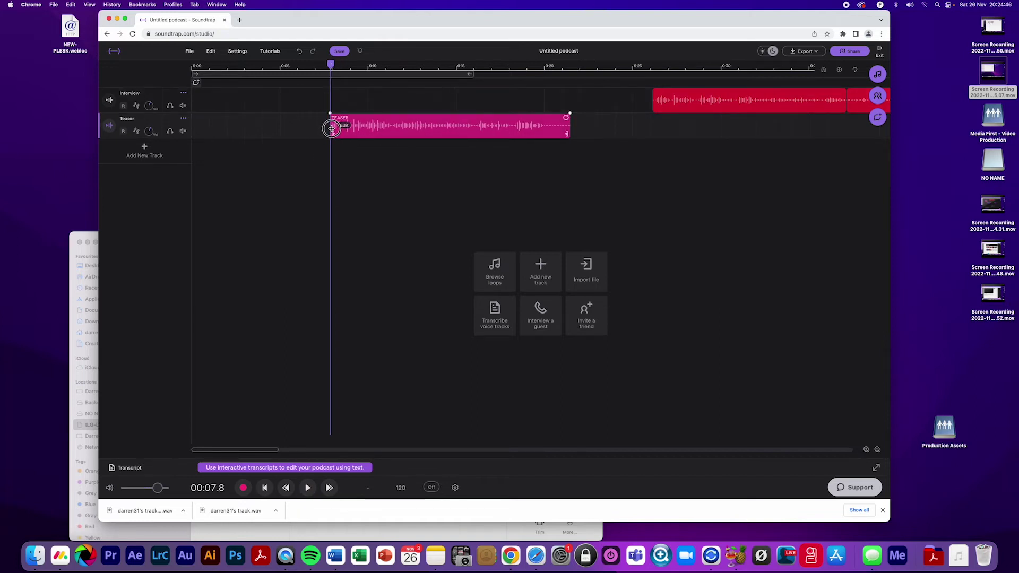
{"action": "left_click", "coordinate": [488, 65]}
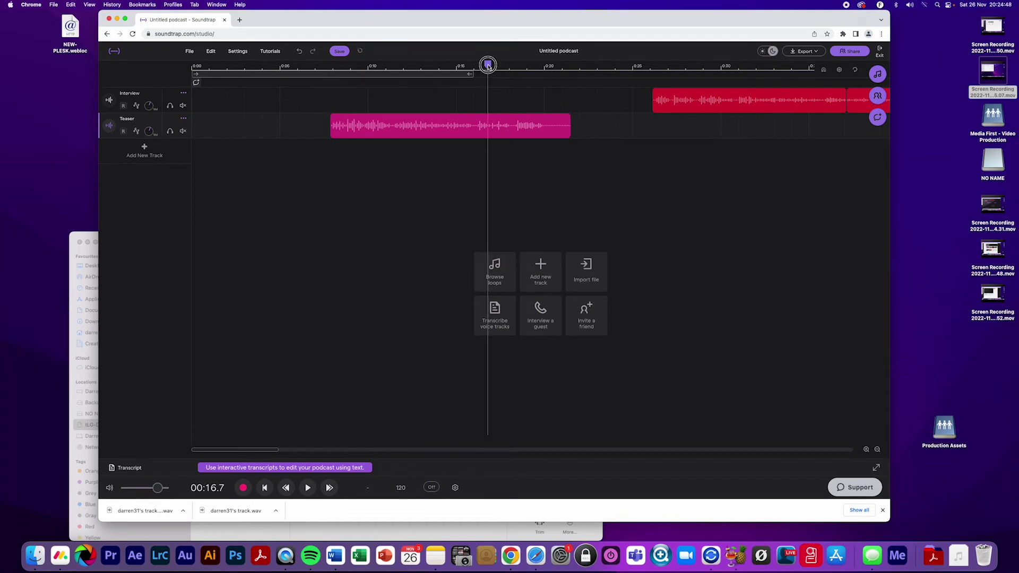
{"action": "key", "text": "space"}
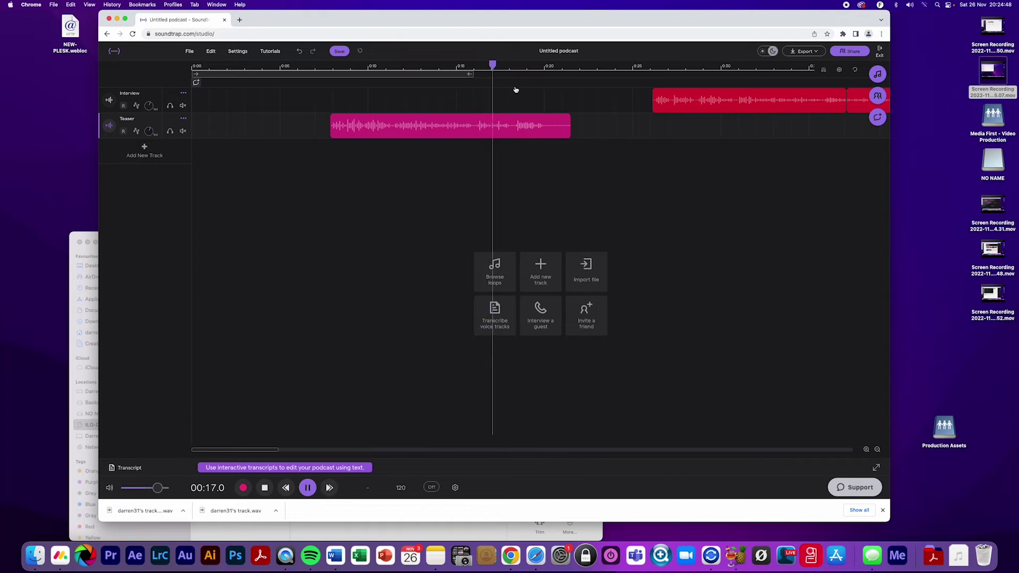
{"action": "key", "text": "space"}
{"action": "left_click", "coordinate": [510, 65]}
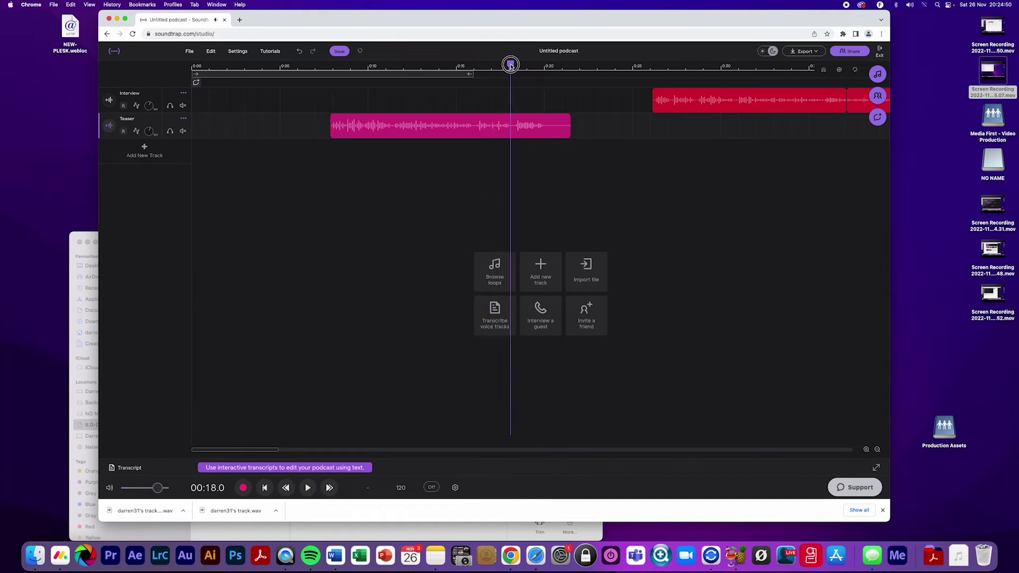
{"action": "left_click_drag", "start_coordinate": [570, 127], "coordinate": [507, 129]}
{"action": "left_click", "coordinate": [330, 68]}
{"action": "key", "text": "space"}
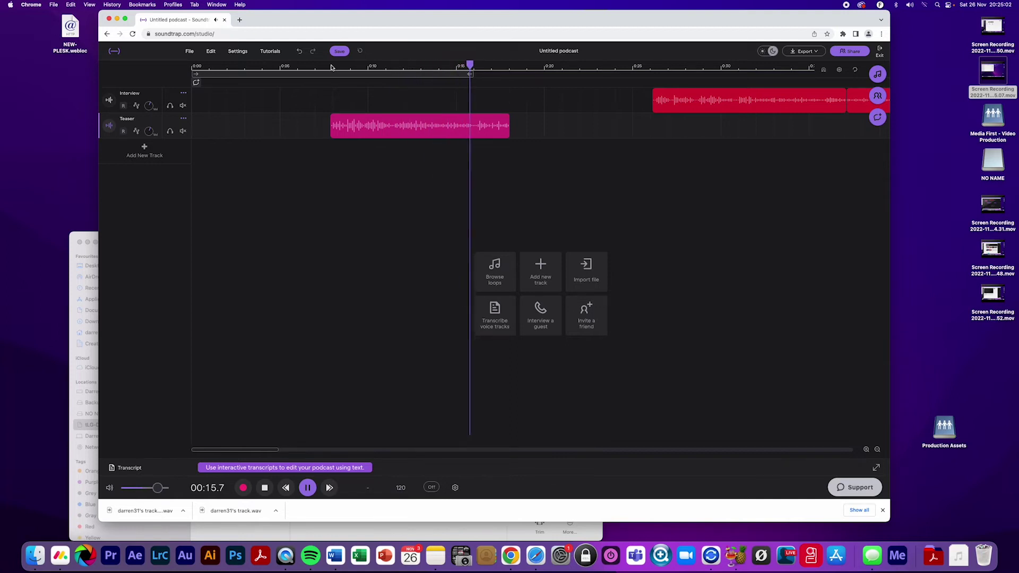
{"action": "key", "text": "space"}
{"action": "left_click_drag", "start_coordinate": [334, 67], "coordinate": [322, 65]}
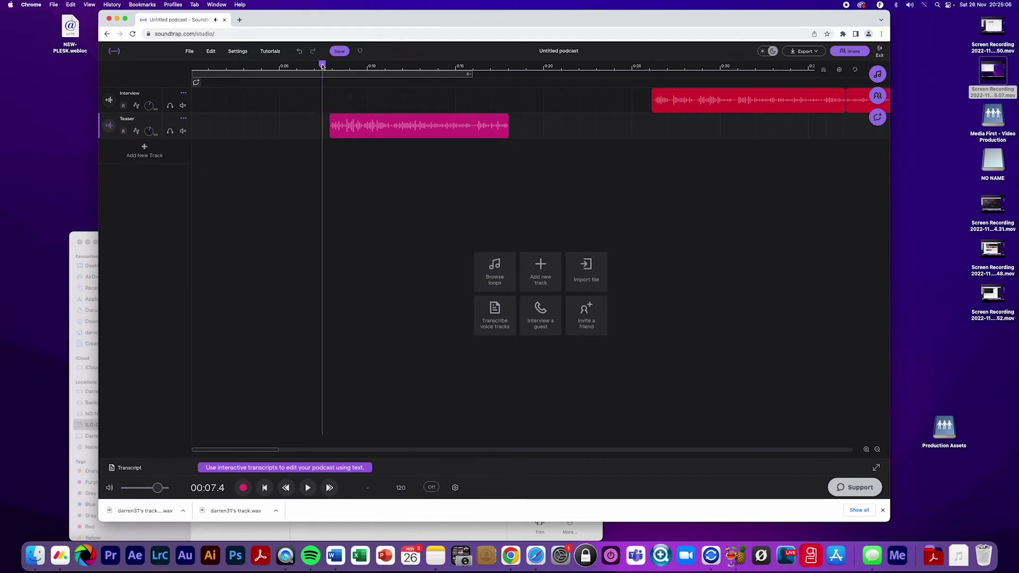
Drag Technology Loop.wav from Finder's Assets > Music folder onto a new Soundtrap track
{"action": "left_click", "coordinate": [90, 238]}
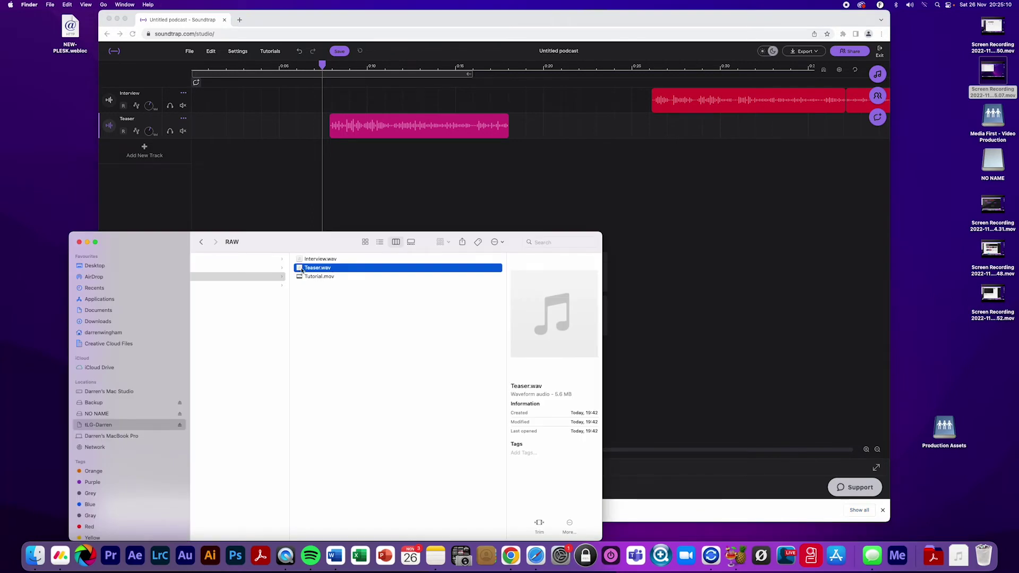
{"action": "left_click_drag", "start_coordinate": [271, 237], "coordinate": [313, 210]}
{"action": "scroll", "coordinate": [321, 239], "scroll_direction": "left", "scroll_amount": 5}
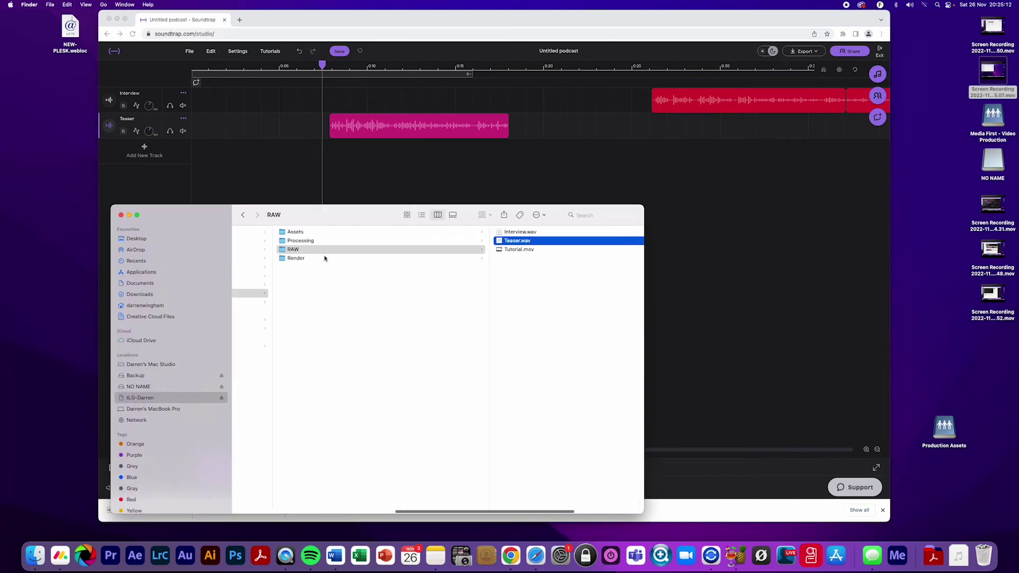
{"action": "left_click", "coordinate": [357, 232]}
{"action": "left_click", "coordinate": [449, 233]}
{"action": "left_click", "coordinate": [462, 251]}
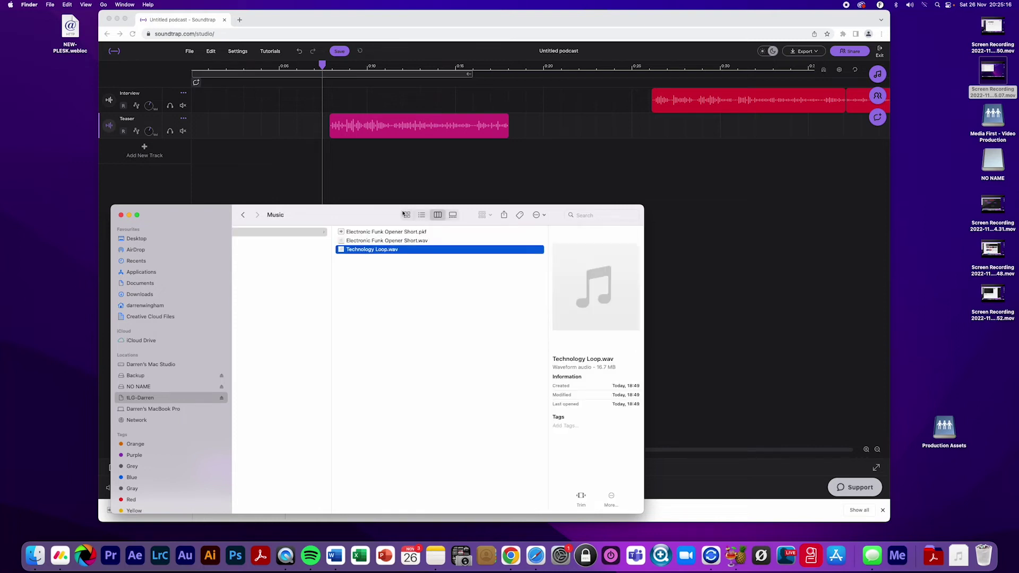
{"action": "left_click_drag", "start_coordinate": [462, 252], "coordinate": [360, 185]}
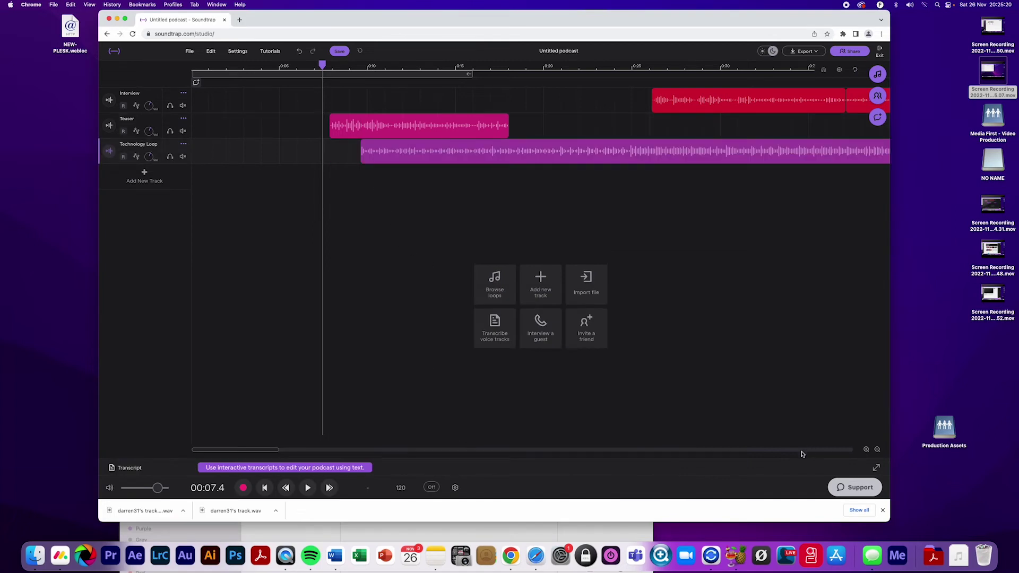
{"action": "left_click", "coordinate": [878, 450]}
Move the Technology Loop clip to start near 0:58 and preview it
{"action": "left_click", "coordinate": [877, 450]}
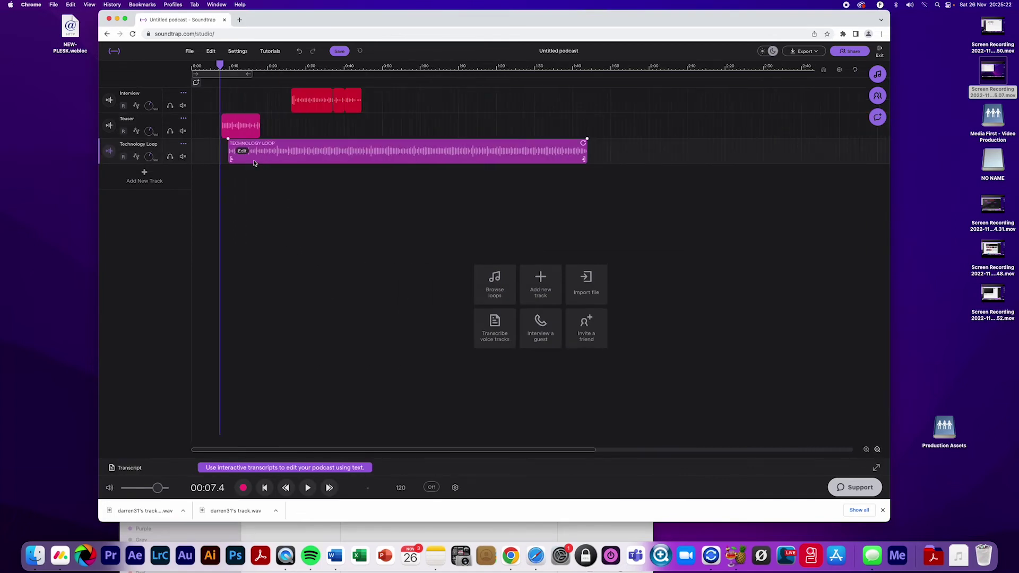
{"action": "left_click", "coordinate": [335, 160]}
{"action": "left_click_drag", "start_coordinate": [335, 160], "coordinate": [501, 159]}
{"action": "left_click", "coordinate": [413, 65]}
{"action": "key", "text": "space"}
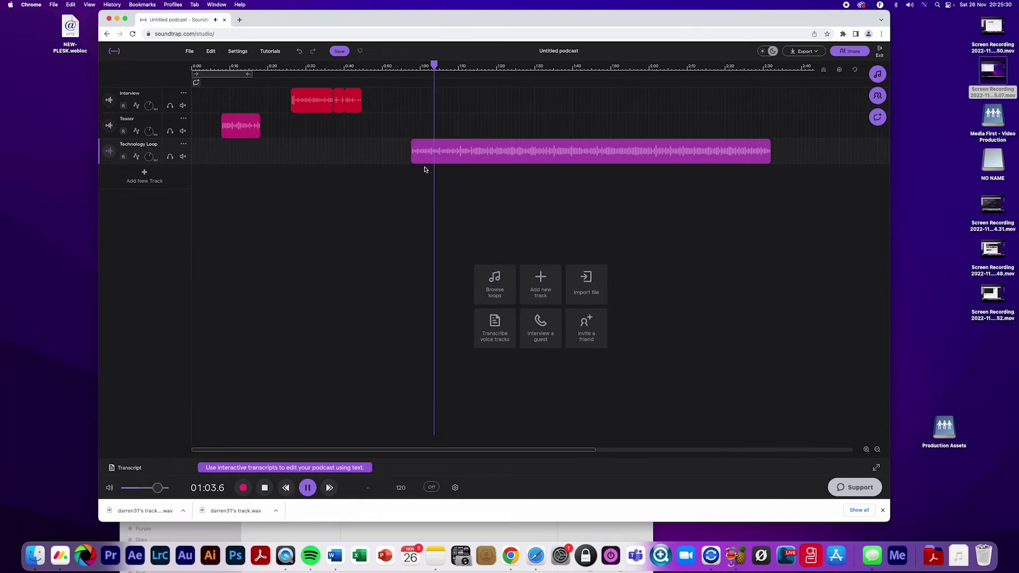
{"action": "key", "text": "space"}
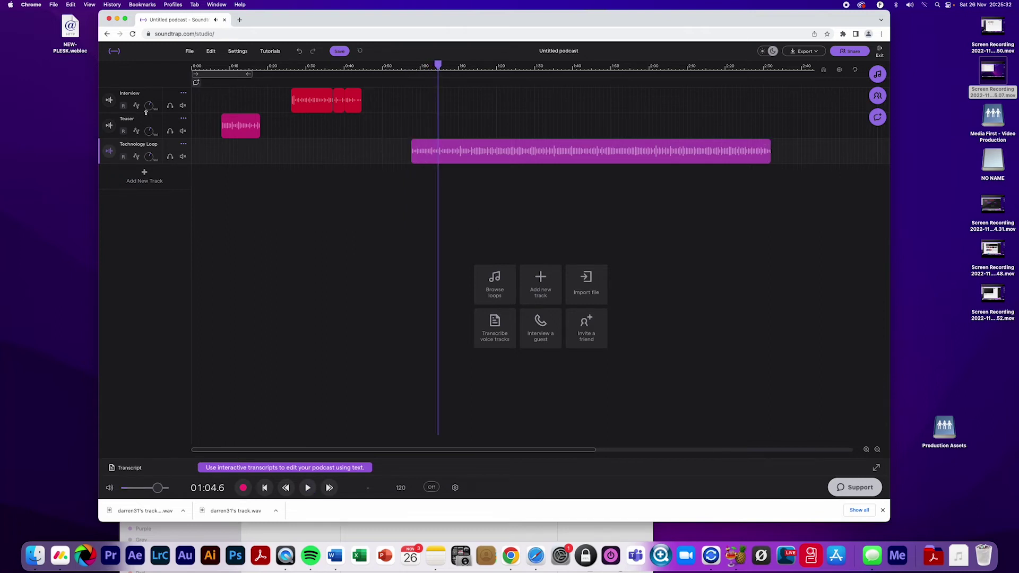
Move the Teaser and Technology Loop clips to 0:00, preview, and nudge Teaser slightly later
{"action": "left_click_drag", "start_coordinate": [240, 125], "coordinate": [210, 125]}
{"action": "left_click_drag", "start_coordinate": [515, 155], "coordinate": [295, 155]}
{"action": "key", "text": "Return"}
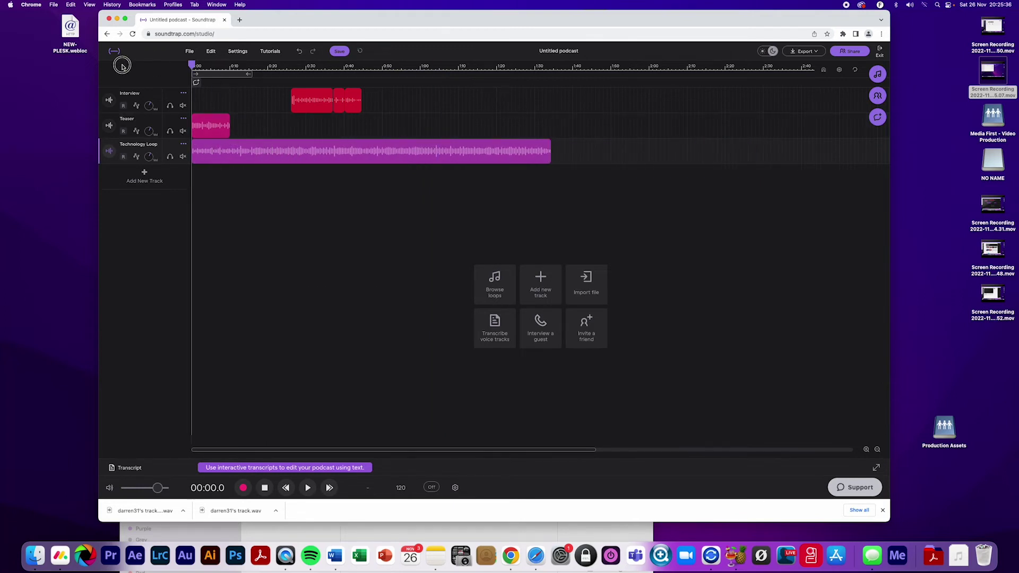
{"action": "left_click", "coordinate": [866, 449]}
{"action": "key", "text": "space"}
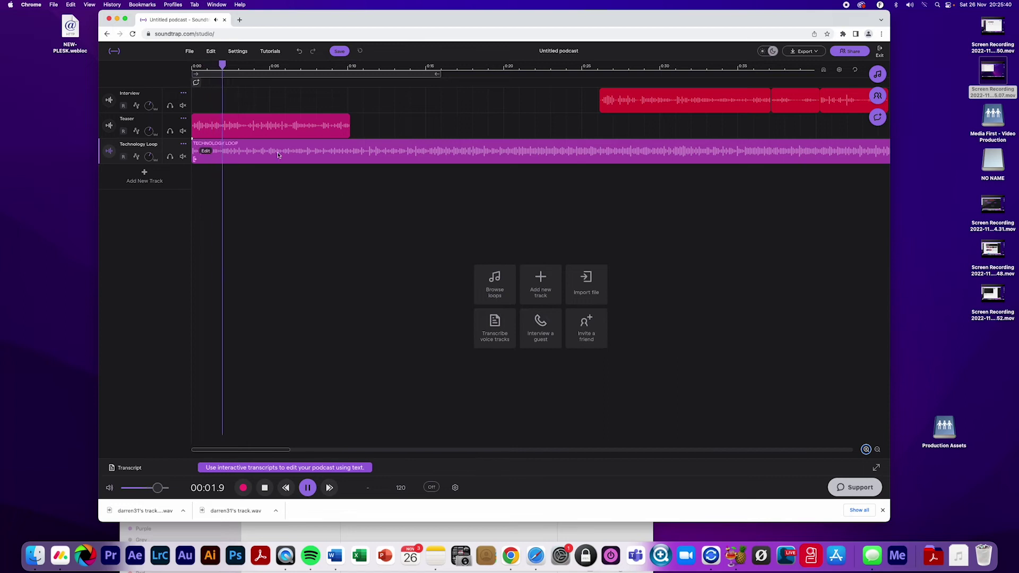
{"action": "key", "text": "space"}
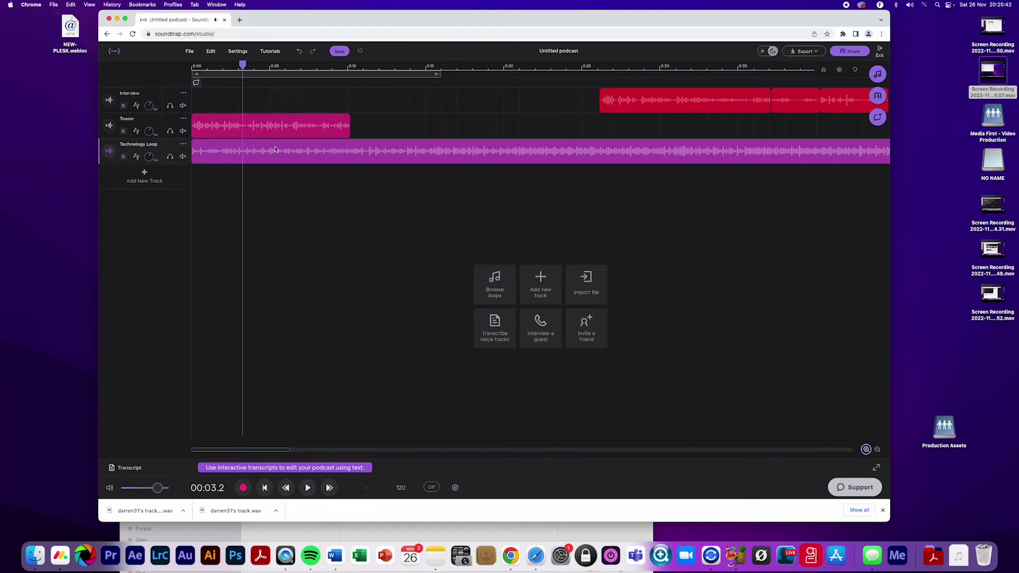
{"action": "left_click_drag", "start_coordinate": [264, 131], "coordinate": [266, 130]}
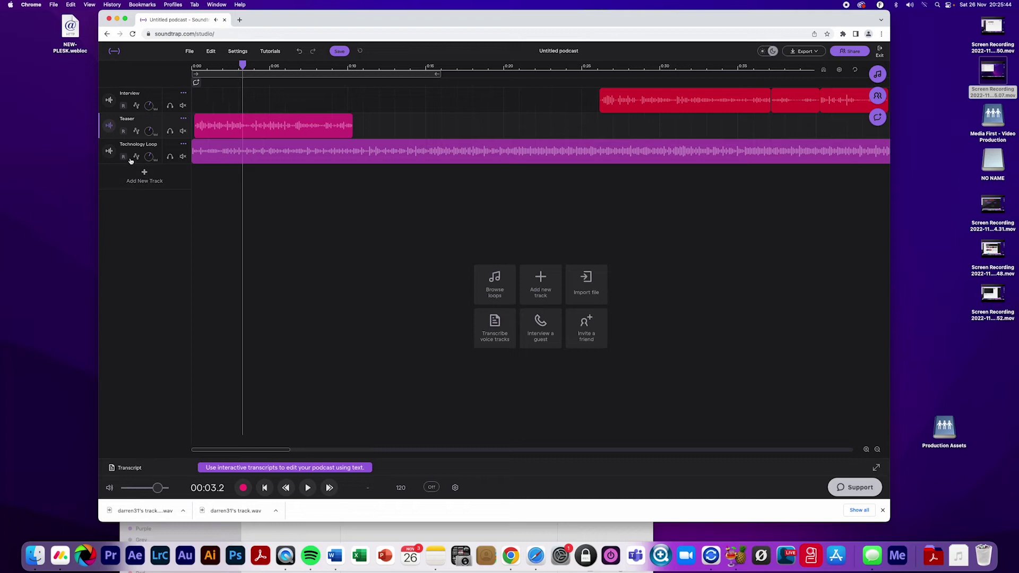
{"action": "left_click", "coordinate": [136, 157]}
Add a Volume automation lane to Technology Loop, drag its level lower, and play the opening
{"action": "left_click", "coordinate": [149, 177]}
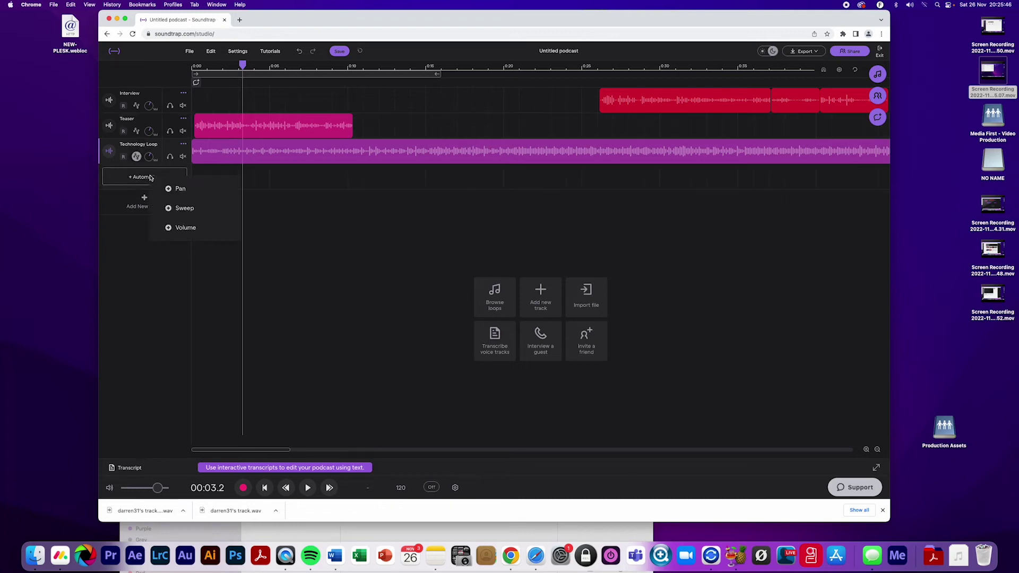
{"action": "left_click", "coordinate": [186, 228]}
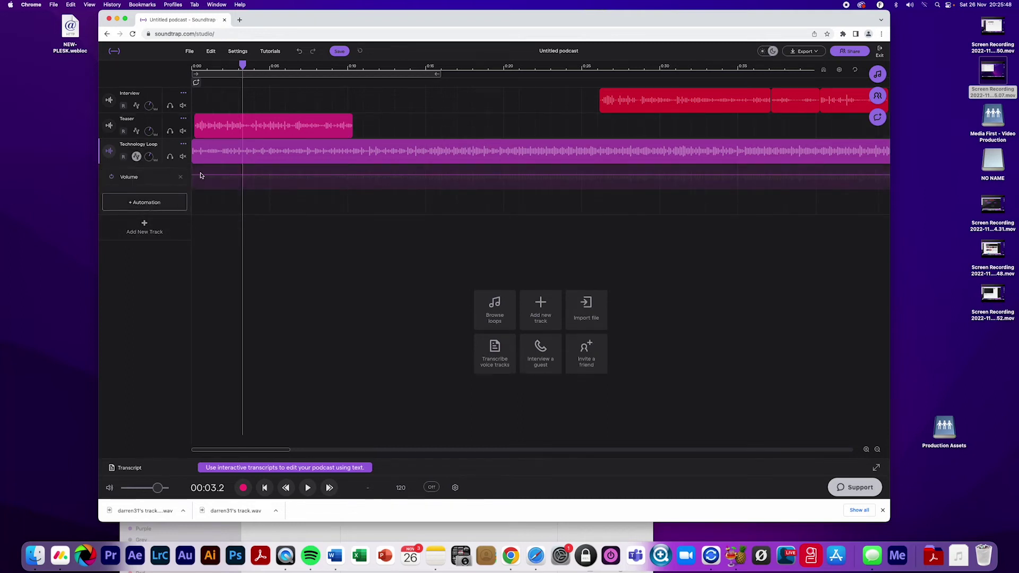
{"action": "left_click", "coordinate": [867, 449]}
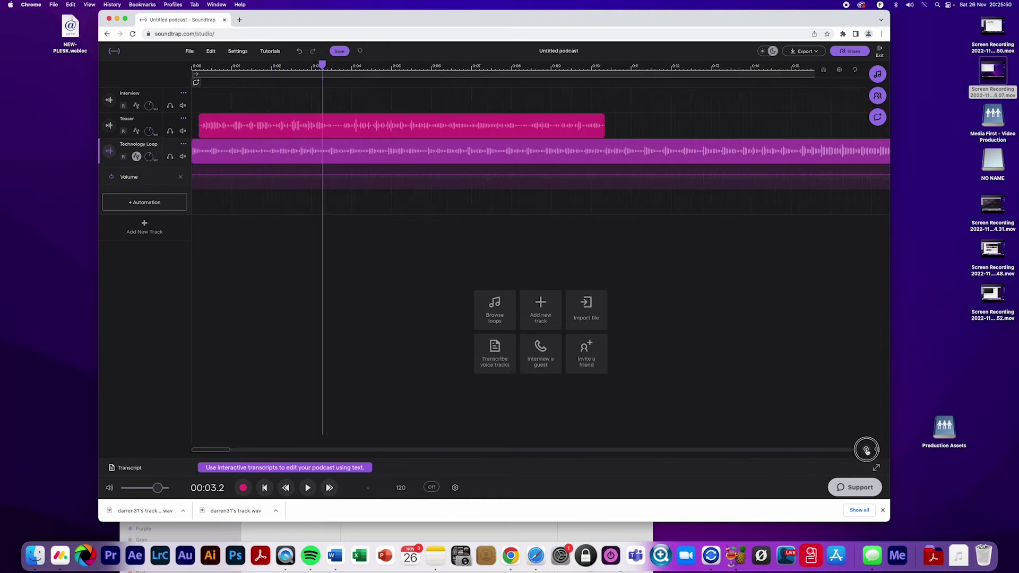
{"action": "left_click", "coordinate": [866, 450]}
{"action": "left_click_drag", "start_coordinate": [220, 65], "coordinate": [215, 66]}
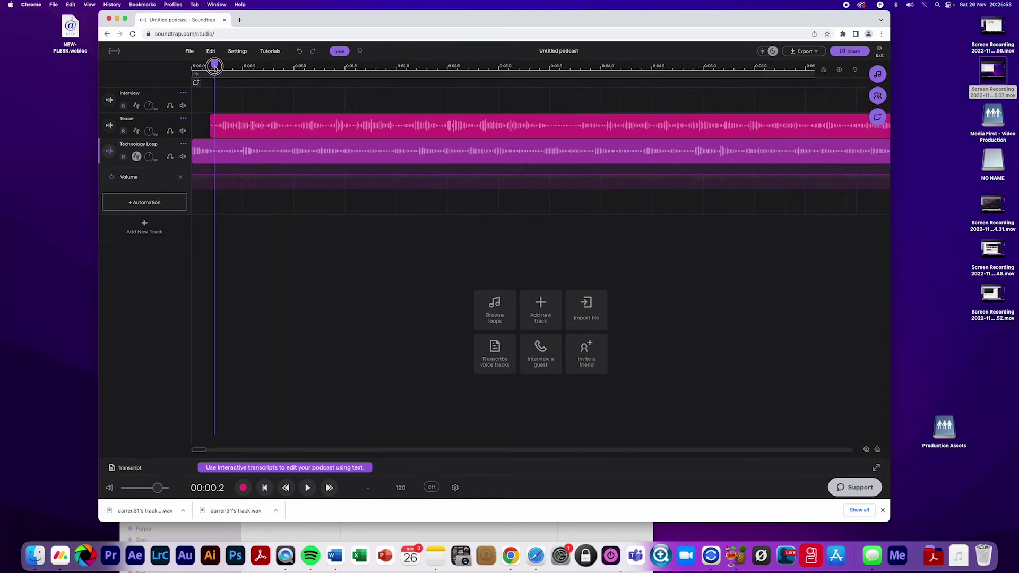
{"action": "left_click", "coordinate": [215, 177]}
{"action": "left_click_drag", "start_coordinate": [218, 178], "coordinate": [219, 182]}
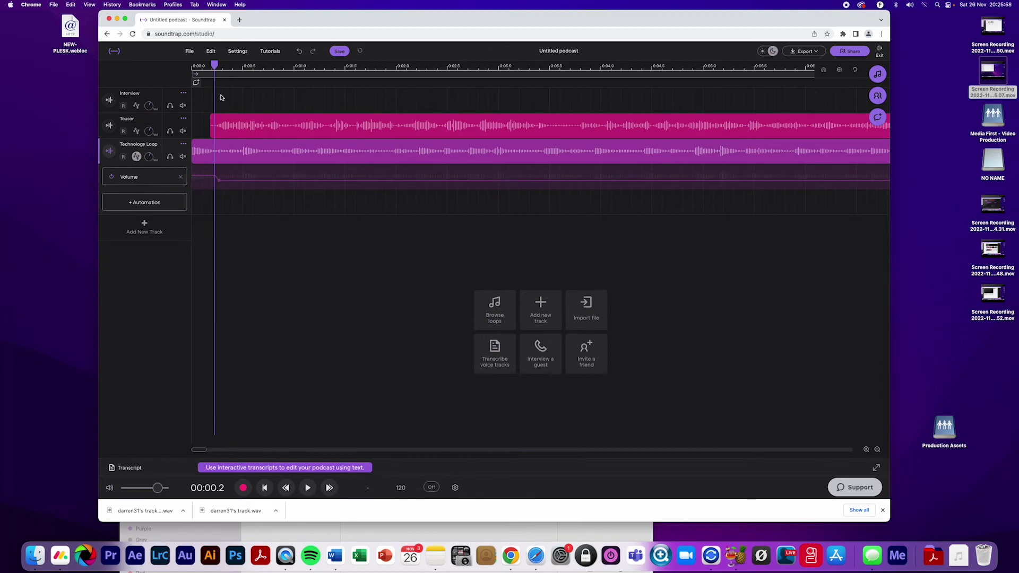
{"action": "key", "text": "space"}
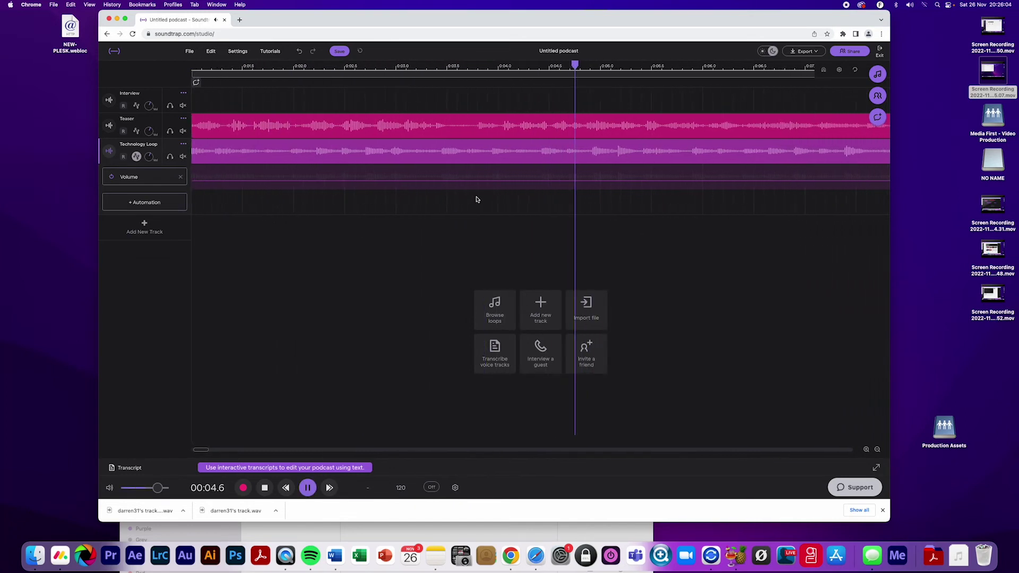
{"action": "key", "text": "space"}
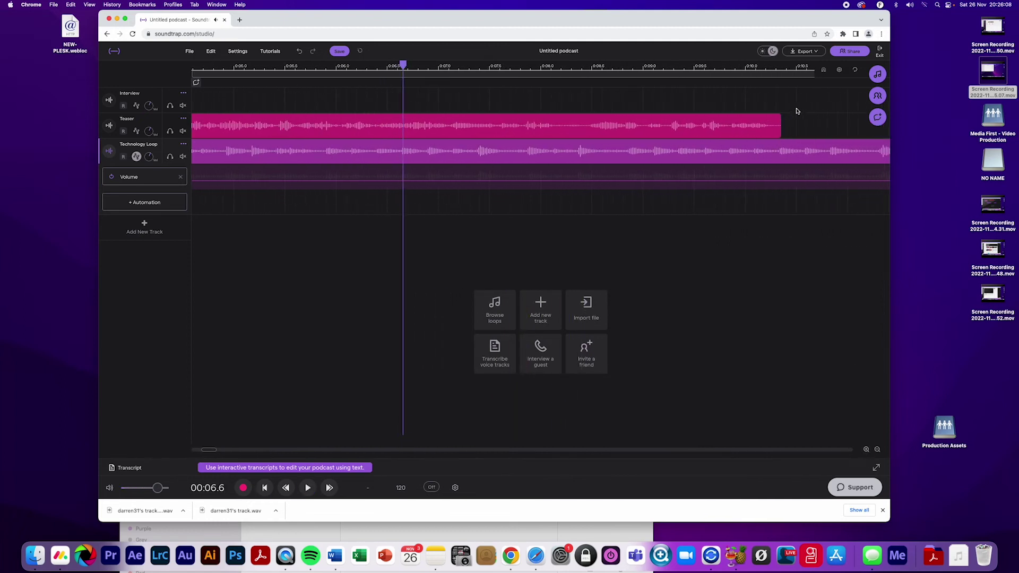
Split the Technology Loop at 0:10.3 and delete the tail after the teaser
{"action": "left_click", "coordinate": [780, 67]}
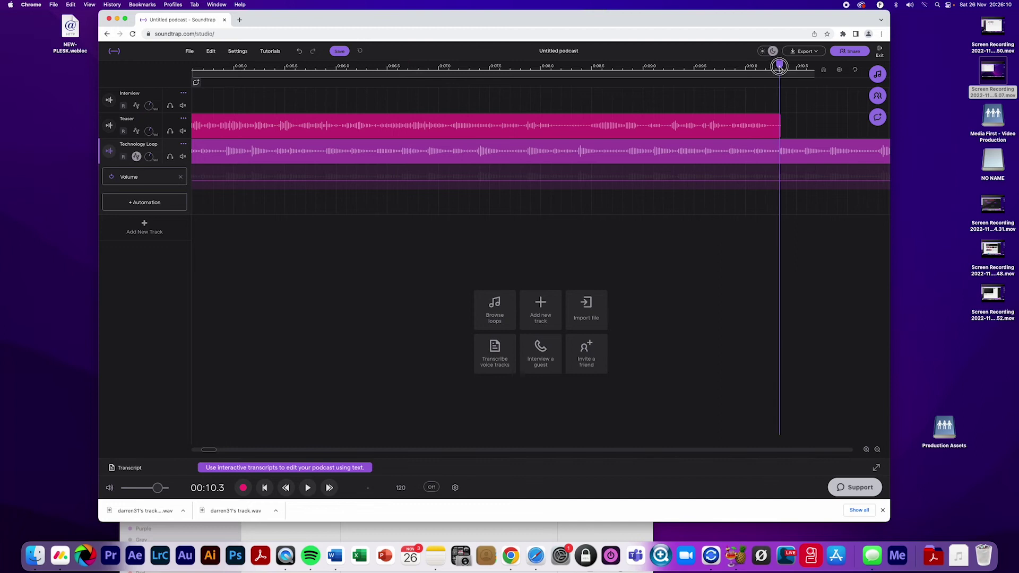
{"action": "right_click", "coordinate": [794, 160]}
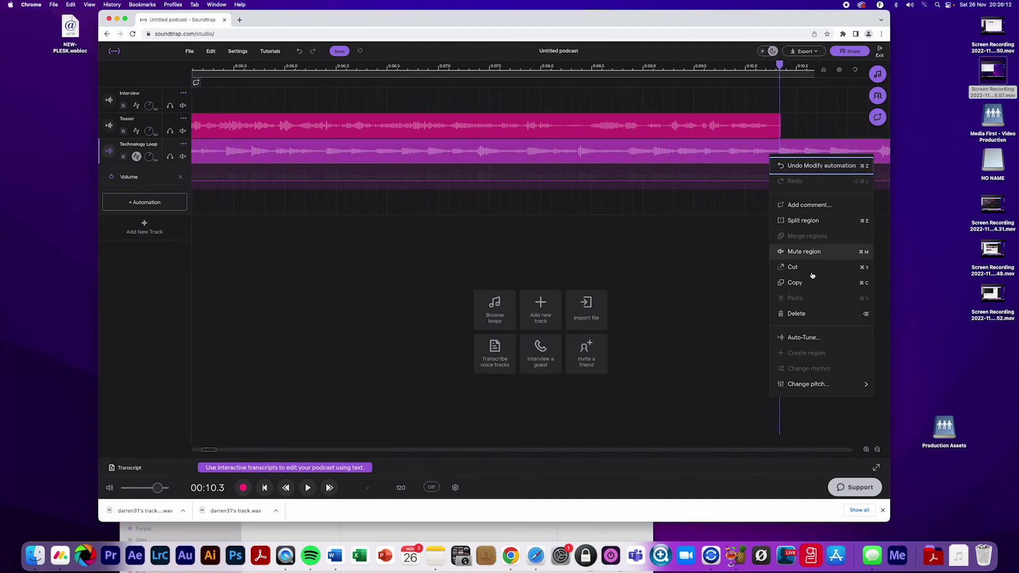
{"action": "left_click", "coordinate": [805, 220]}
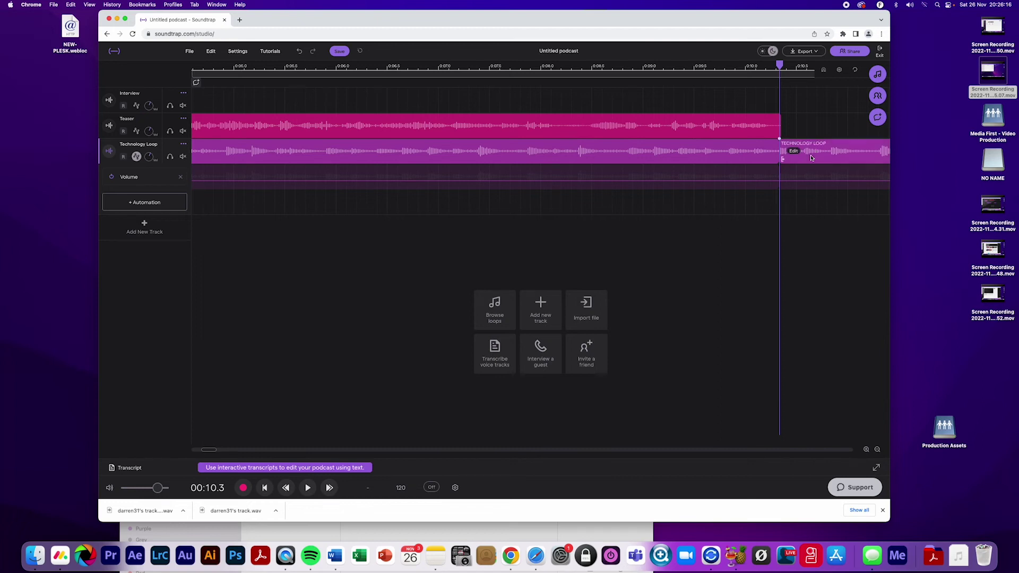
{"action": "right_click", "coordinate": [811, 158]}
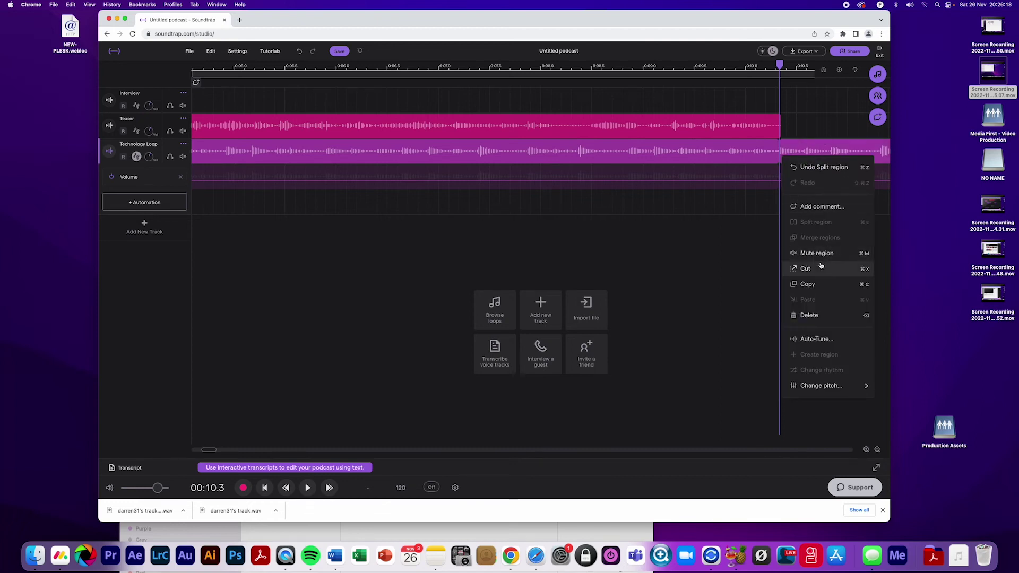
{"action": "left_click", "coordinate": [812, 319]}
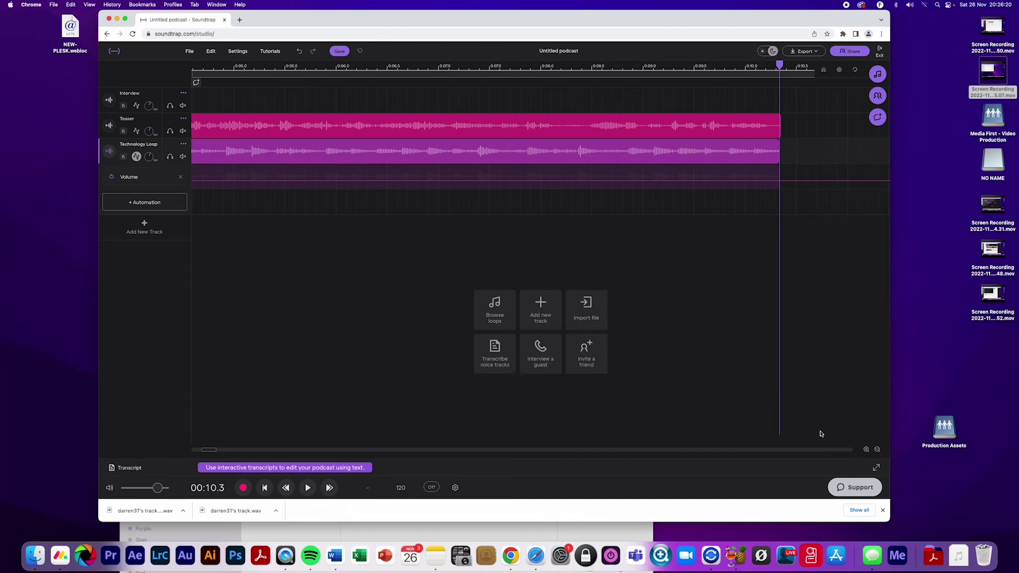
Zoom the timeline out and move the browser window aside to reveal Finder
{"action": "left_click", "coordinate": [878, 451]}
{"action": "left_click", "coordinate": [878, 450]}
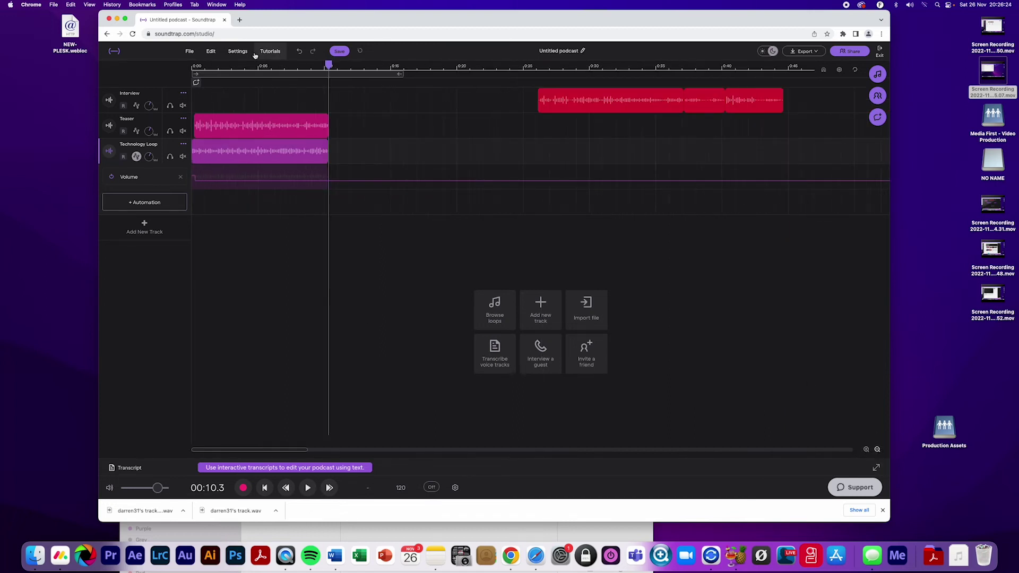
{"action": "left_click_drag", "start_coordinate": [271, 20], "coordinate": [461, 28]}
Drag Electronic Funk Opener Short.wav from Finder into the project as a new track, nudged slightly later
{"action": "left_click_drag", "start_coordinate": [192, 295], "coordinate": [194, 296]}
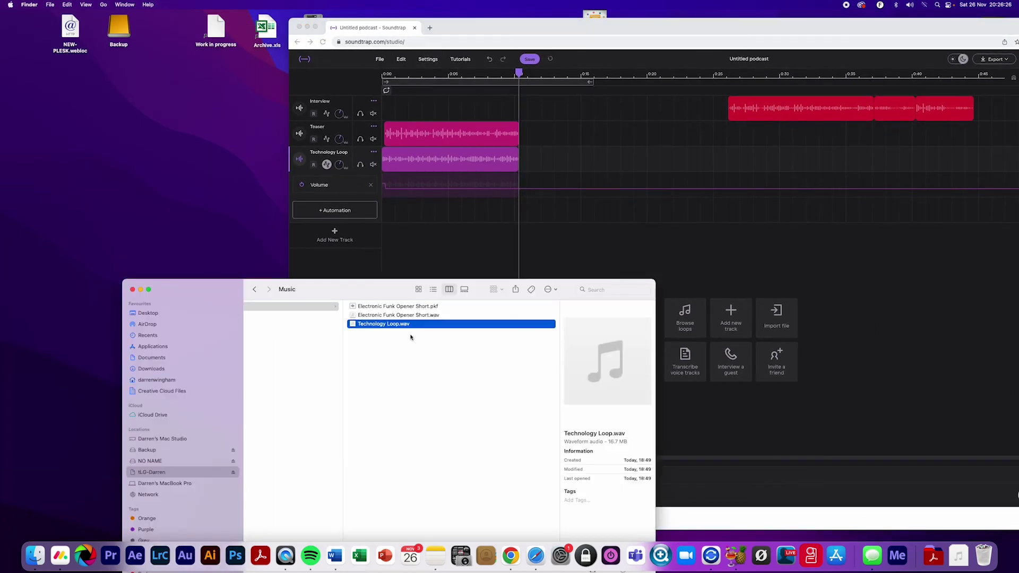
{"action": "left_click_drag", "start_coordinate": [366, 317], "coordinate": [520, 222]}
{"action": "left_click_drag", "start_coordinate": [601, 235], "coordinate": [621, 236]}
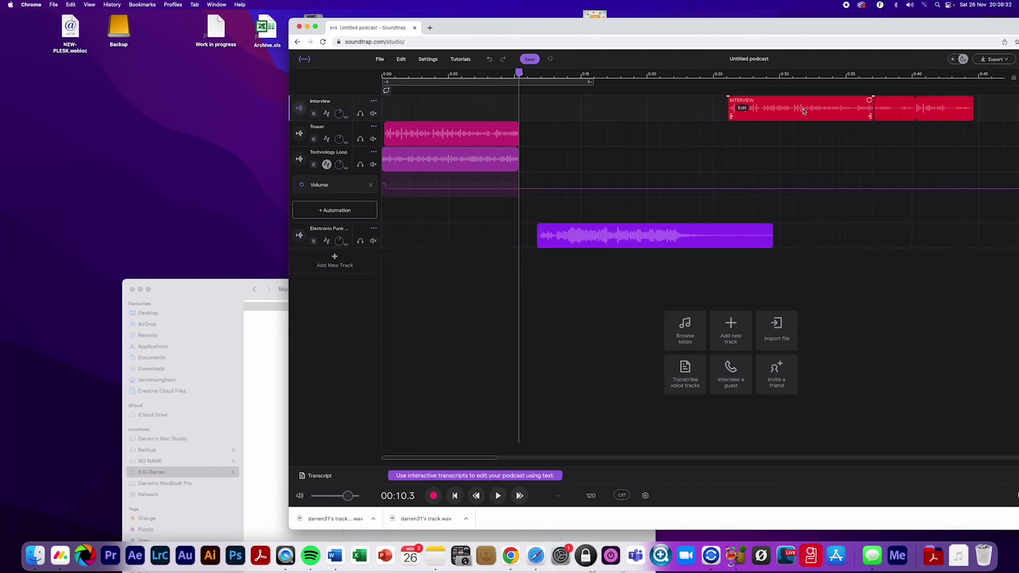
Push the Interview clip later and play from about 0:12.4 to check
{"action": "left_click_drag", "start_coordinate": [804, 111], "coordinate": [883, 112]}
{"action": "left_click", "coordinate": [547, 73]}
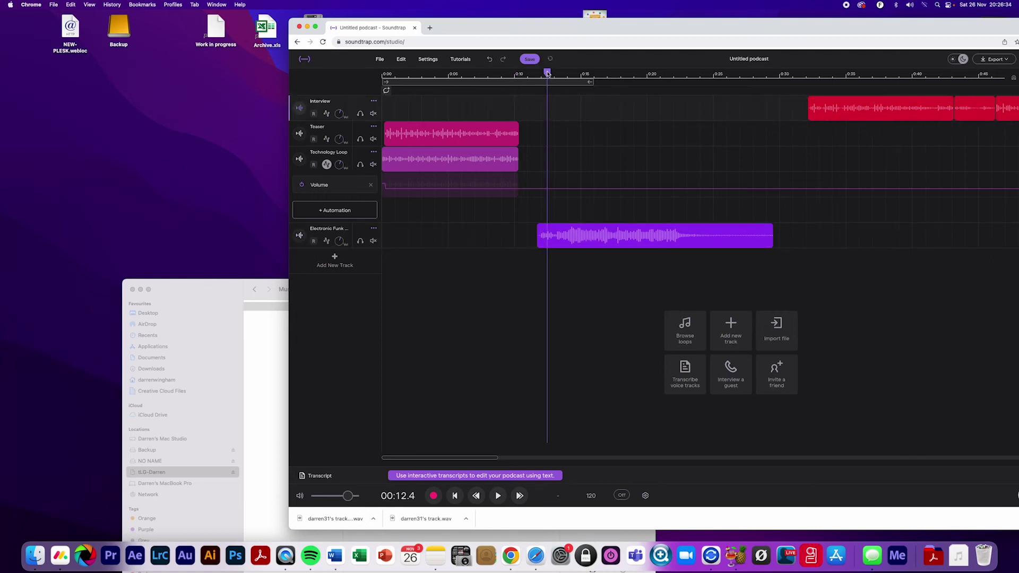
{"action": "key", "text": "space"}
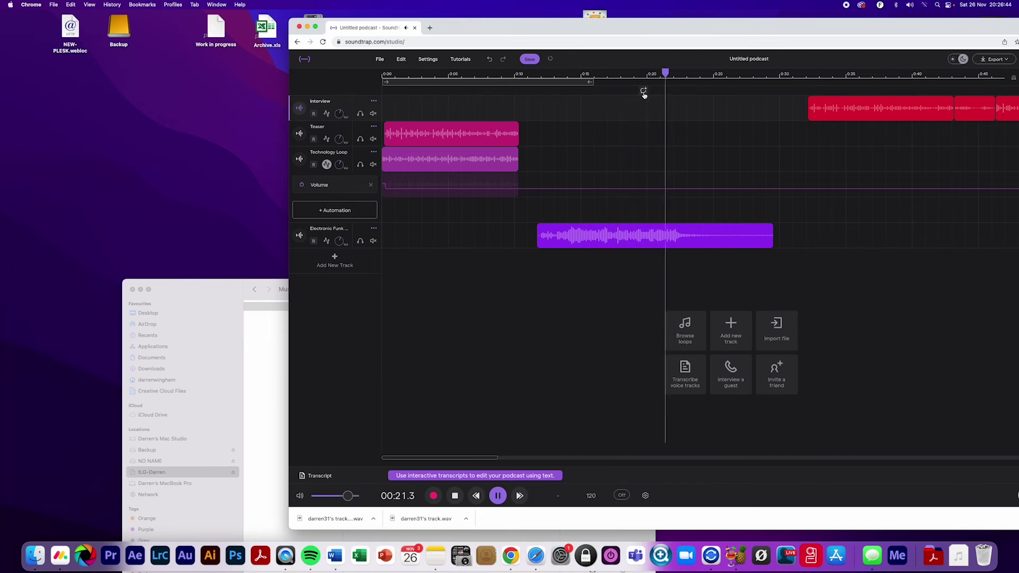
{"action": "key", "text": "space"}
{"action": "left_click_drag", "start_coordinate": [558, 74], "coordinate": [531, 73]}
Audition the Electronic Funk opener, playing from about 0:11.2 and 0:14.5
{"action": "key", "text": "space"}
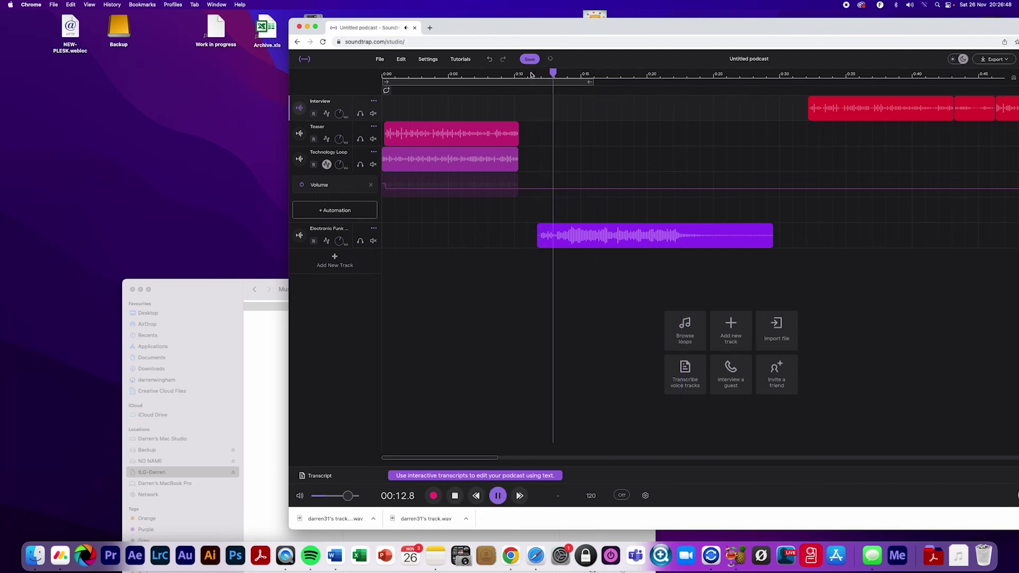
{"action": "key", "text": "space"}
{"action": "left_click_drag", "start_coordinate": [567, 73], "coordinate": [574, 71]}
{"action": "key", "text": "space"}
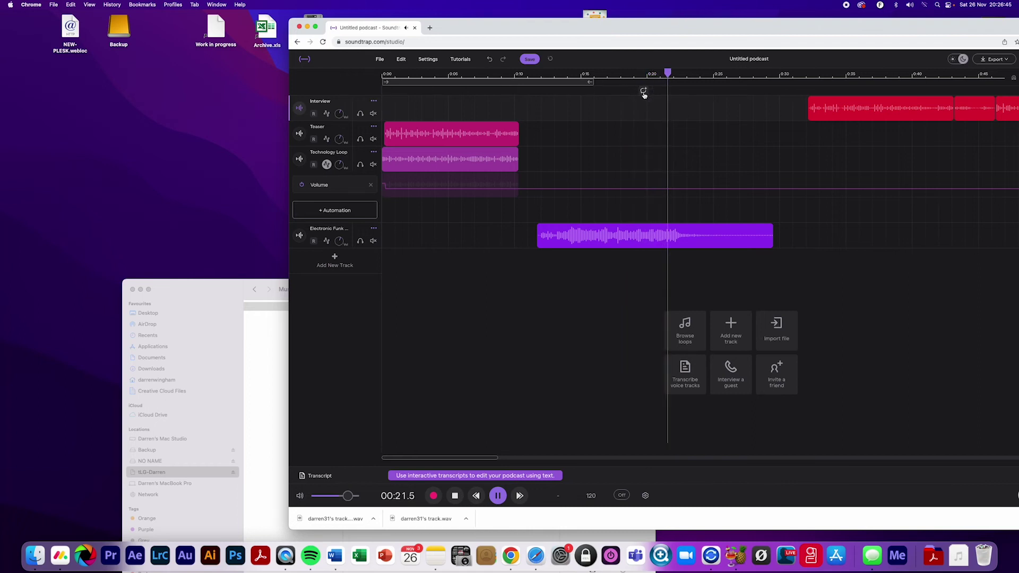
{"action": "left_click", "coordinate": [581, 74]}
{"action": "left_click", "coordinate": [531, 75]}
{"action": "key", "text": "space"}
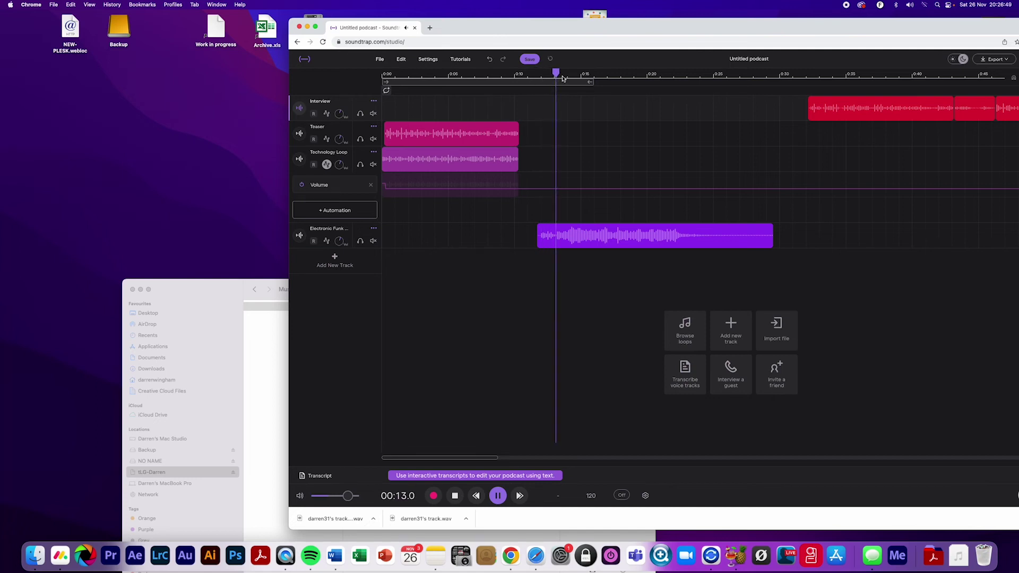
{"action": "key", "text": "space"}
{"action": "left_click_drag", "start_coordinate": [575, 73], "coordinate": [571, 71]}
Move the Electronic Funk clip earlier to about 0:07 and show its track automation
{"action": "left_click_drag", "start_coordinate": [572, 237], "coordinate": [521, 235]}
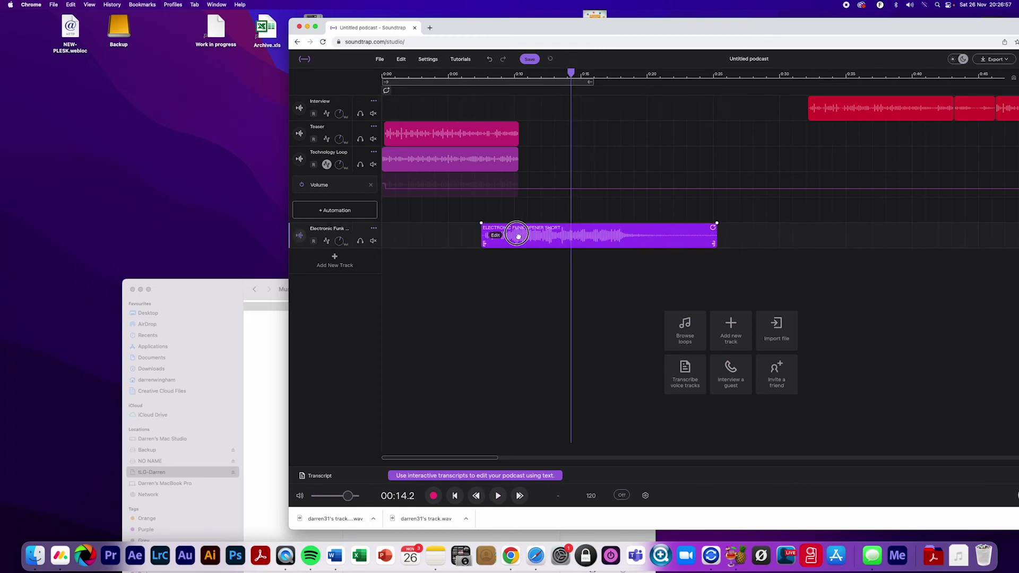
{"action": "left_click_drag", "start_coordinate": [491, 73], "coordinate": [486, 75]}
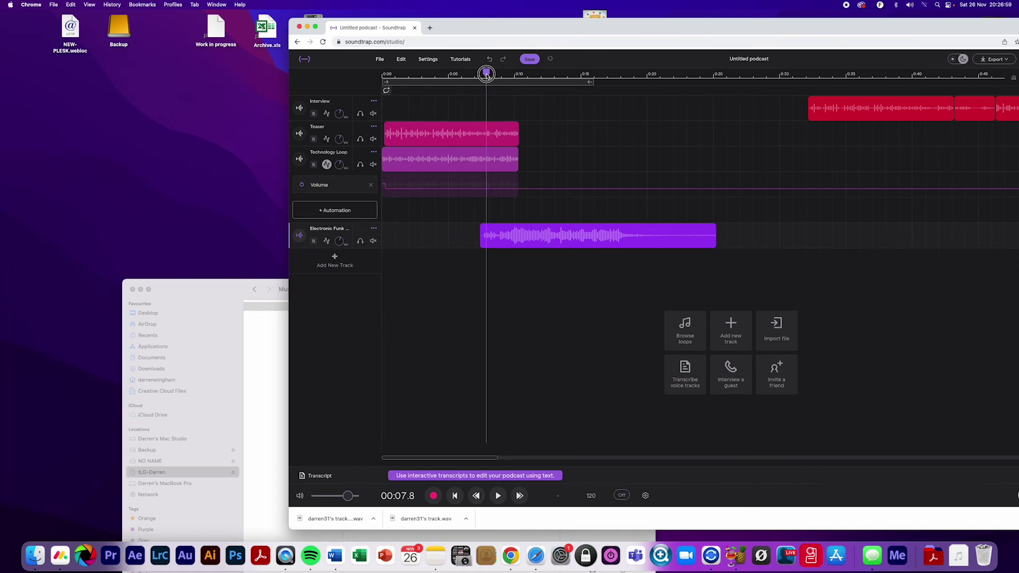
{"action": "left_click", "coordinate": [327, 241]}
Add a Volume automation lane to Electronic Funk with a point near 0:10 for the fade-in
{"action": "left_click", "coordinate": [347, 269]}
{"action": "left_click", "coordinate": [374, 293]}
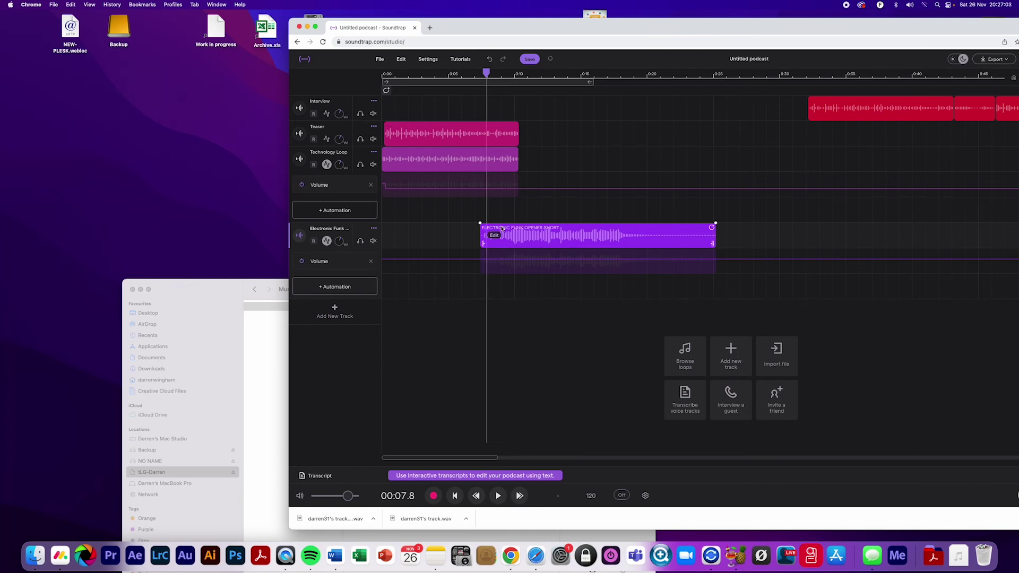
{"action": "left_click_drag", "start_coordinate": [486, 73], "coordinate": [515, 73]}
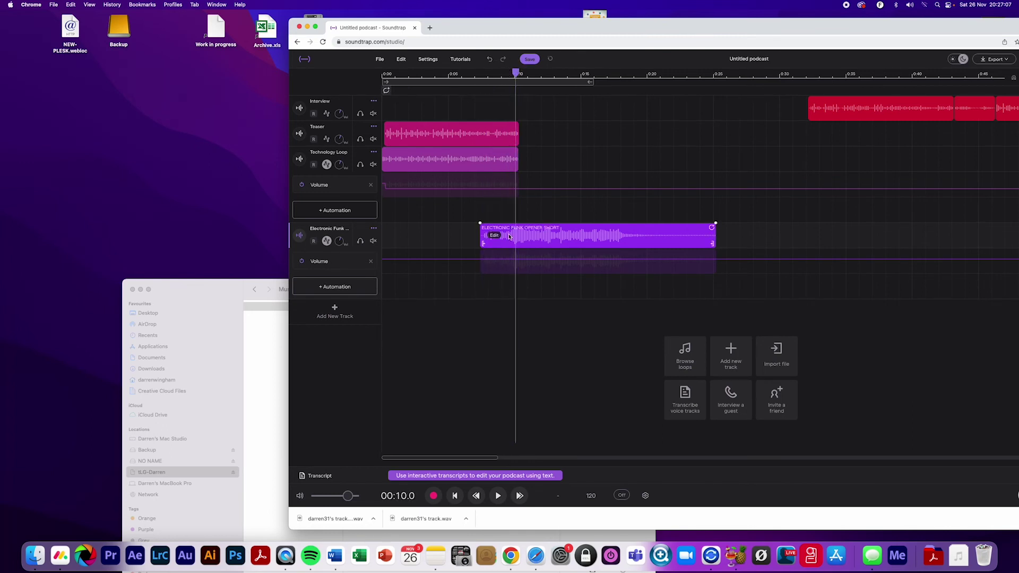
{"action": "left_click", "coordinate": [516, 260]}
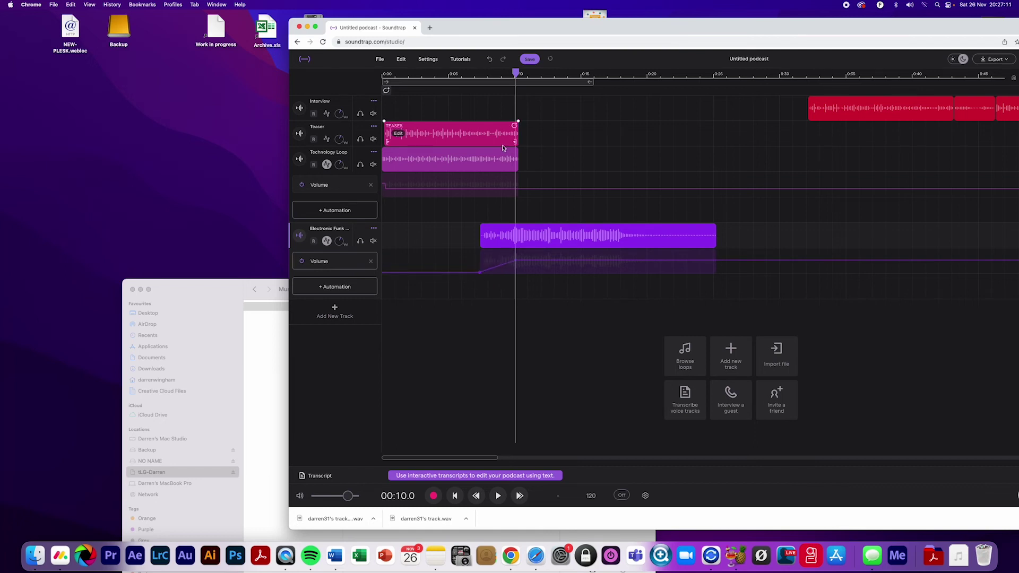
Pull the Technology Loop volume down after the teaser and play the transition from 0:07
{"action": "left_click", "coordinate": [517, 191]}
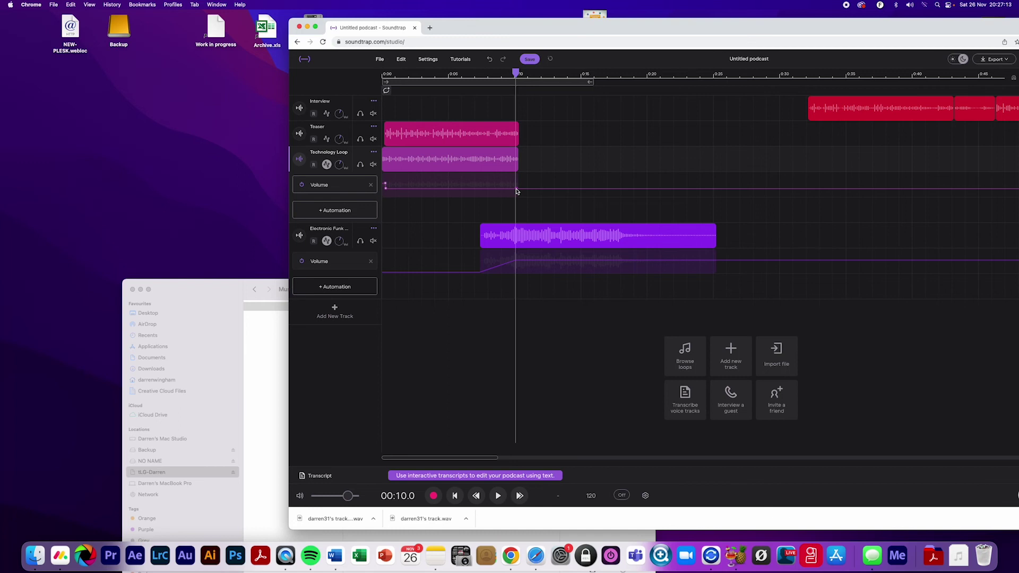
{"action": "left_click_drag", "start_coordinate": [519, 192], "coordinate": [524, 204]}
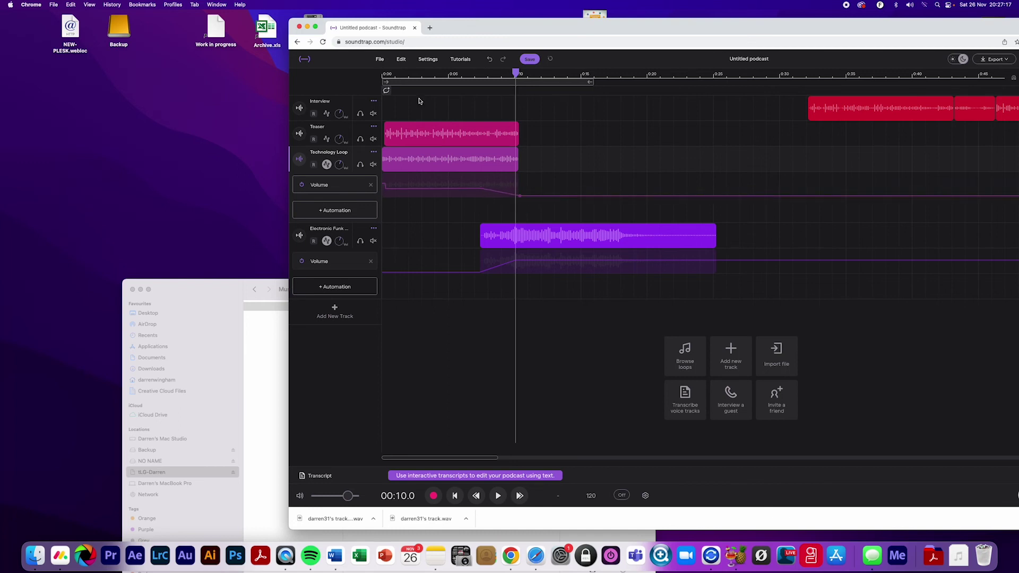
{"action": "left_click", "coordinate": [426, 76]}
{"action": "left_click", "coordinate": [489, 76]}
{"action": "left_click", "coordinate": [476, 76]}
{"action": "key", "text": "space"}
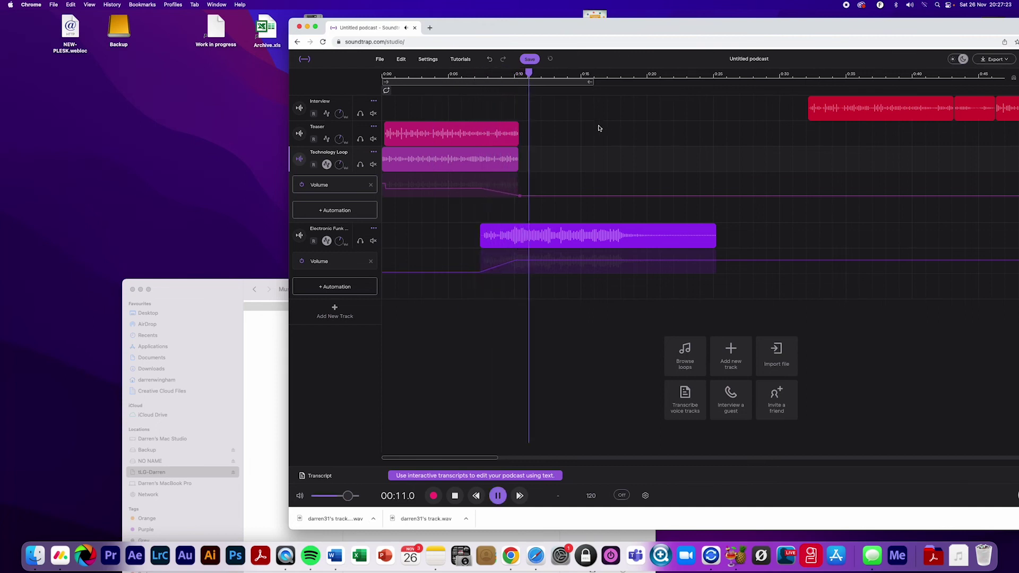
Audition the opener transition, playing from about 0:07 and again from 0:16.5
{"action": "key", "text": "space"}
{"action": "left_click", "coordinate": [506, 234]}
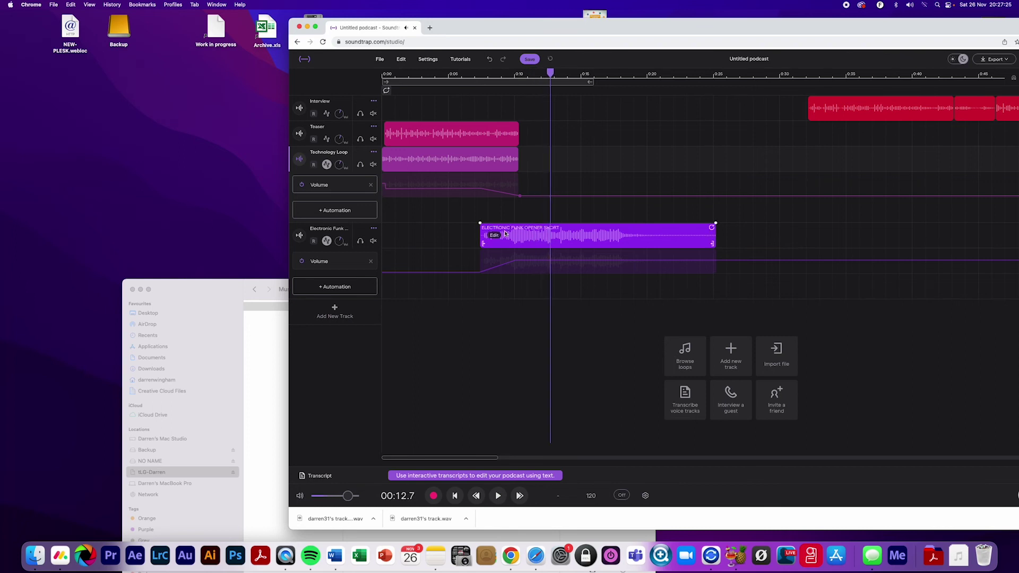
{"action": "left_click", "coordinate": [528, 240]}
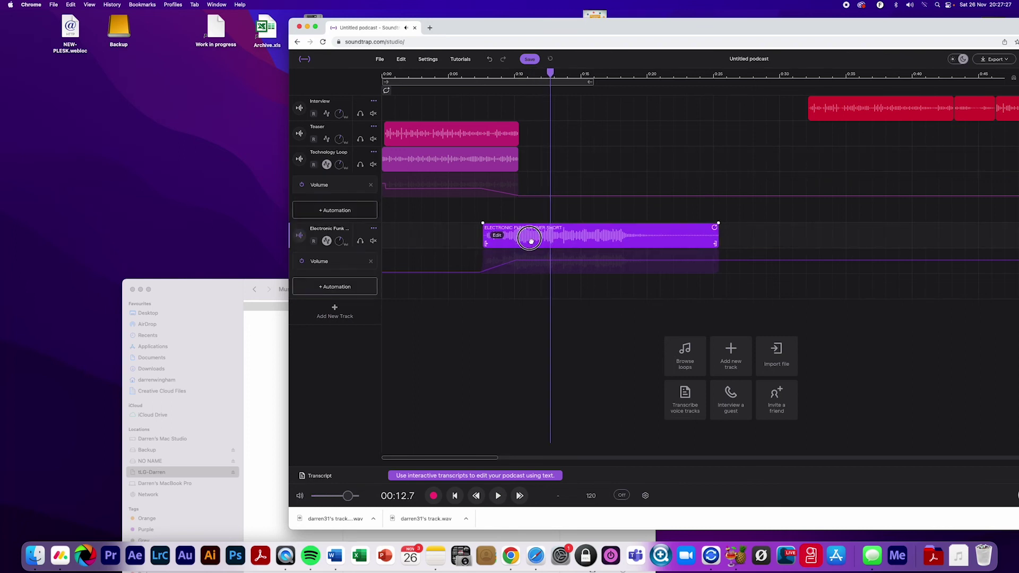
{"action": "left_click", "coordinate": [477, 77]}
{"action": "key", "text": "space"}
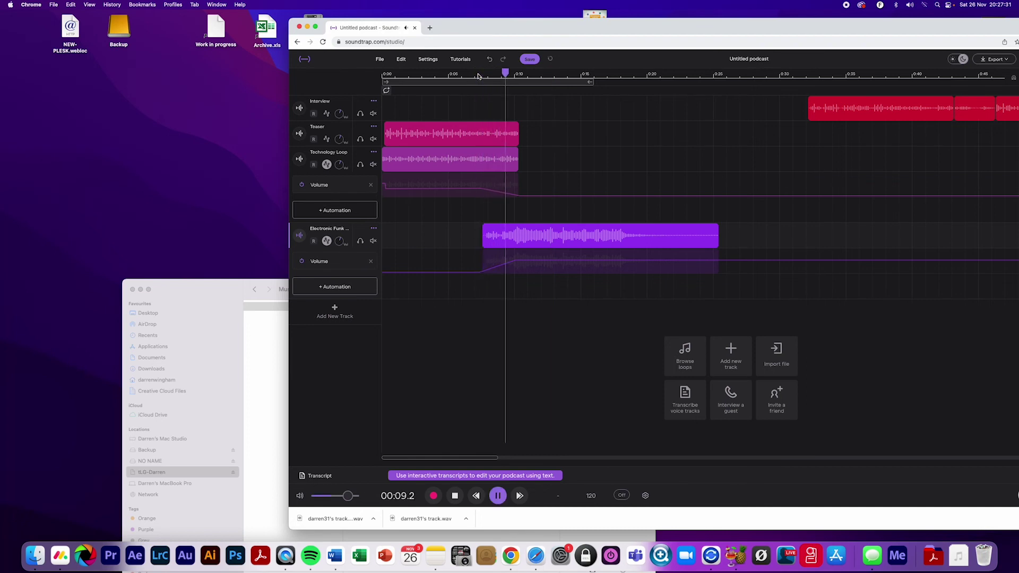
{"action": "key", "text": "space"}
{"action": "left_click", "coordinate": [605, 76]}
{"action": "key", "text": "space"}
{"action": "key", "text": "space"}
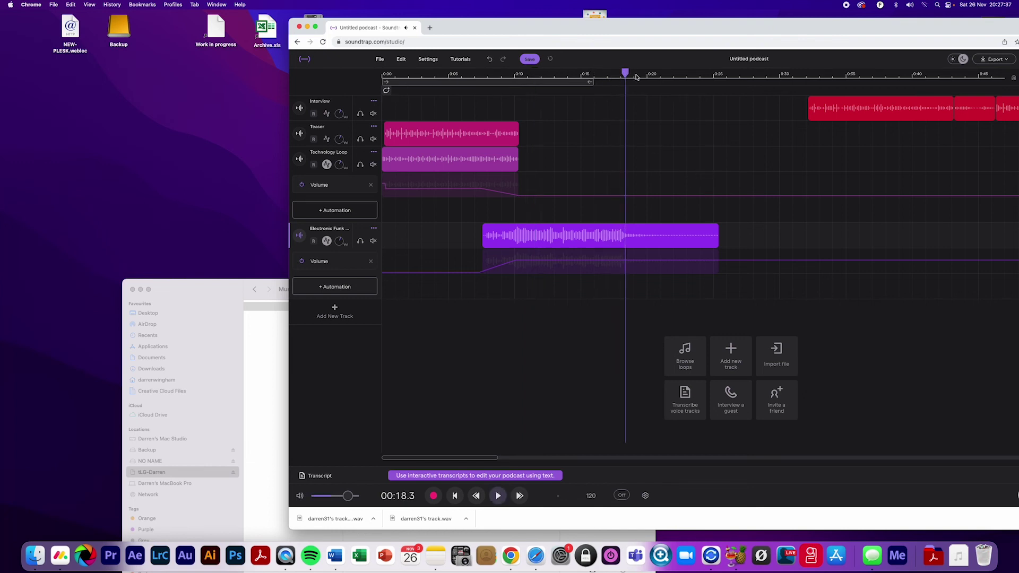
{"action": "left_click", "coordinate": [626, 71]}
Move the Interview clip earlier to about 0:18 and preview from about 0:17
{"action": "scroll", "coordinate": [753, 130], "scroll_direction": "right", "scroll_amount": 2}
{"action": "left_click_drag", "start_coordinate": [737, 108], "coordinate": [1009, 118]}
{"action": "left_click_drag", "start_coordinate": [824, 109], "coordinate": [646, 116]}
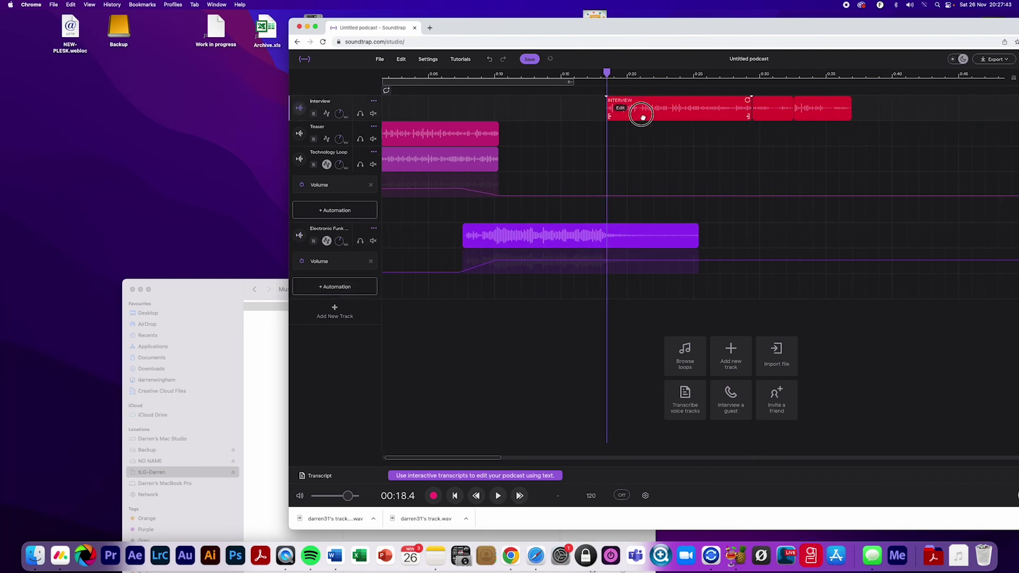
{"action": "left_click_drag", "start_coordinate": [606, 72], "coordinate": [592, 73]}
{"action": "key", "text": "space"}
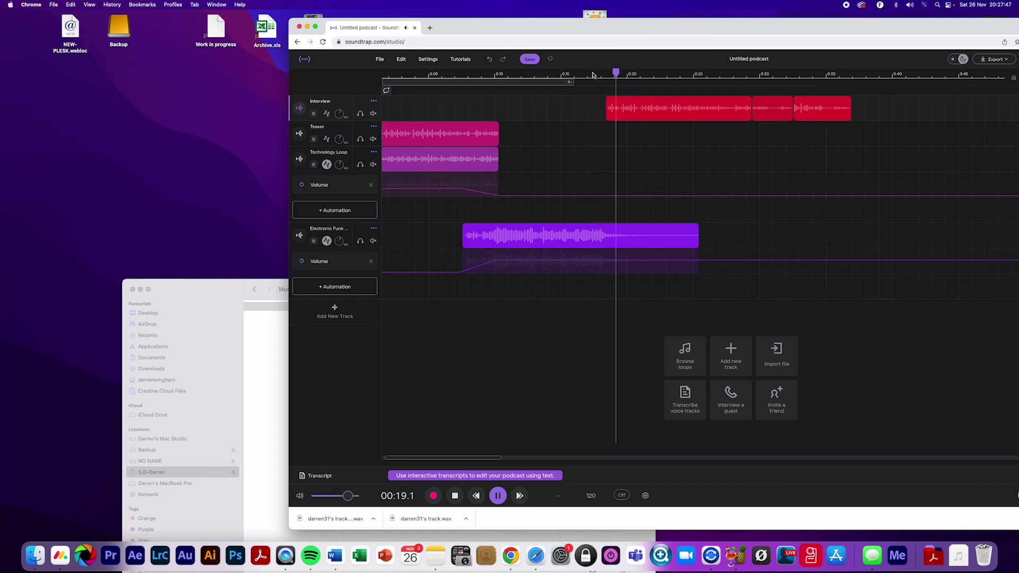
{"action": "key", "text": "space"}
Copy the Electronic Funk clip
{"action": "left_click", "coordinate": [597, 140]}
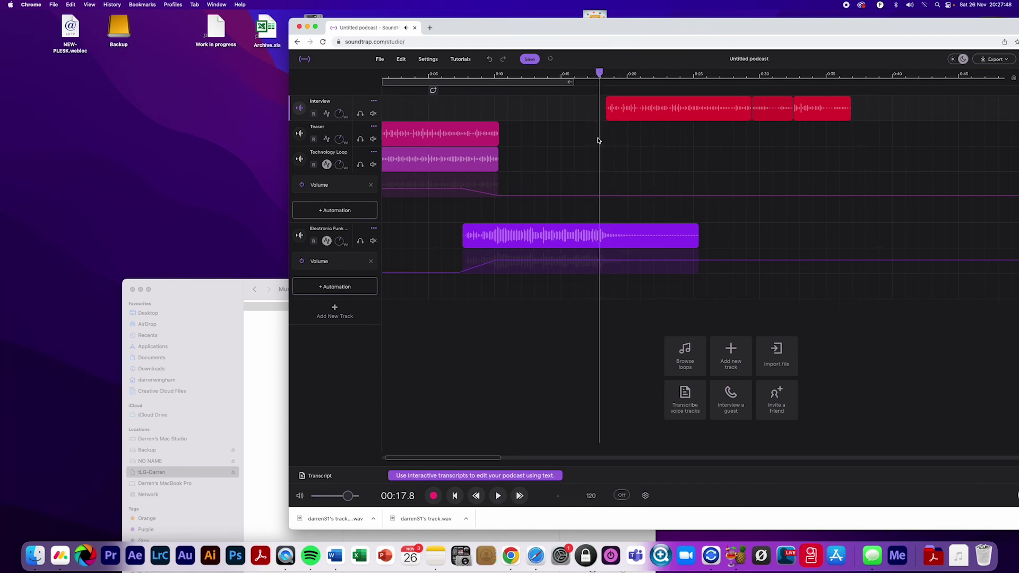
{"action": "right_click", "coordinate": [610, 233]}
{"action": "left_click", "coordinate": [610, 202]}
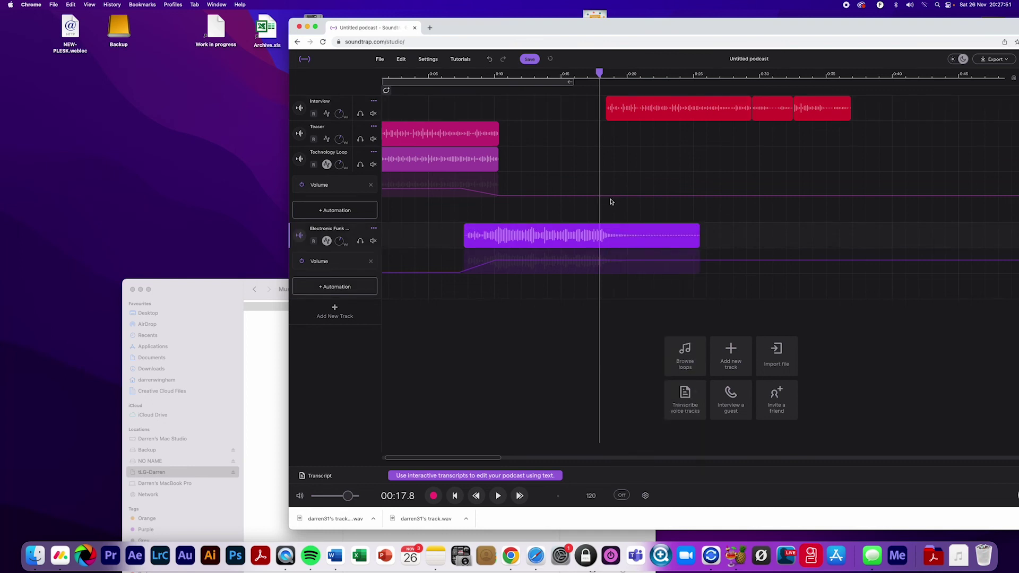
{"action": "right_click", "coordinate": [615, 230]}
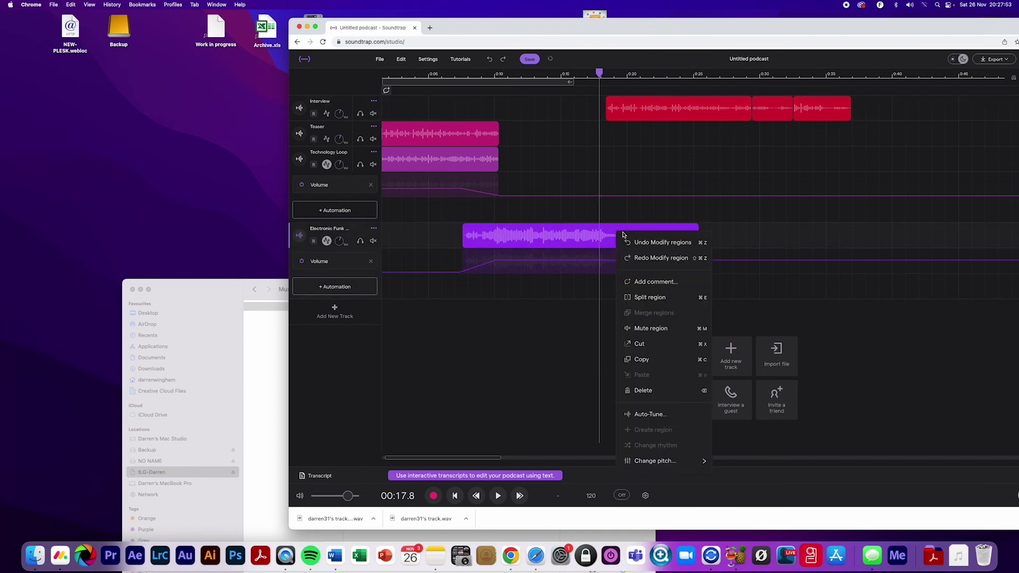
{"action": "left_click", "coordinate": [645, 359]}
Paste the copied Electronic Funk clip into its lane at about 0:38
{"action": "left_click", "coordinate": [873, 77]}
{"action": "right_click", "coordinate": [874, 234]}
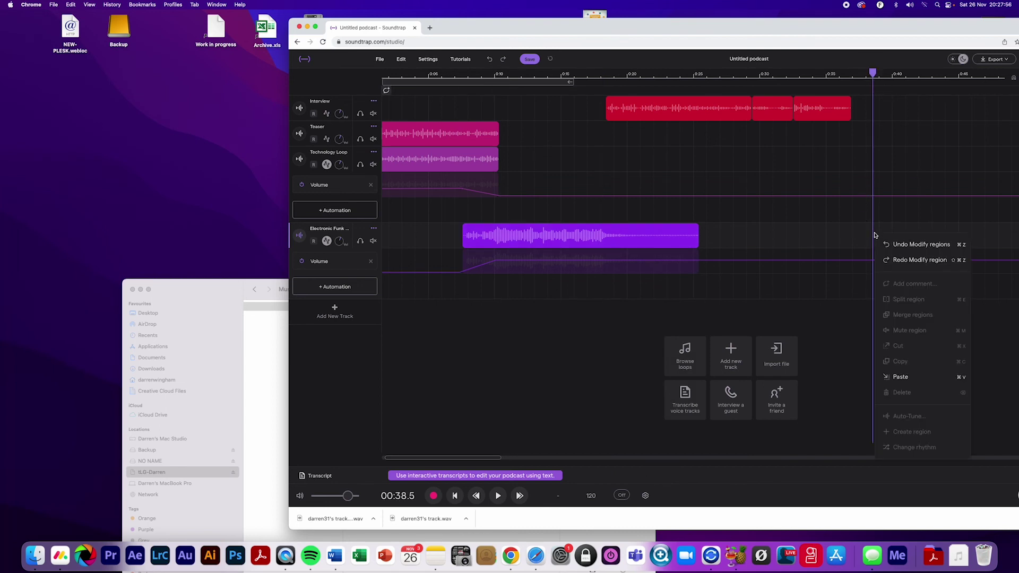
{"action": "left_click", "coordinate": [901, 376]}
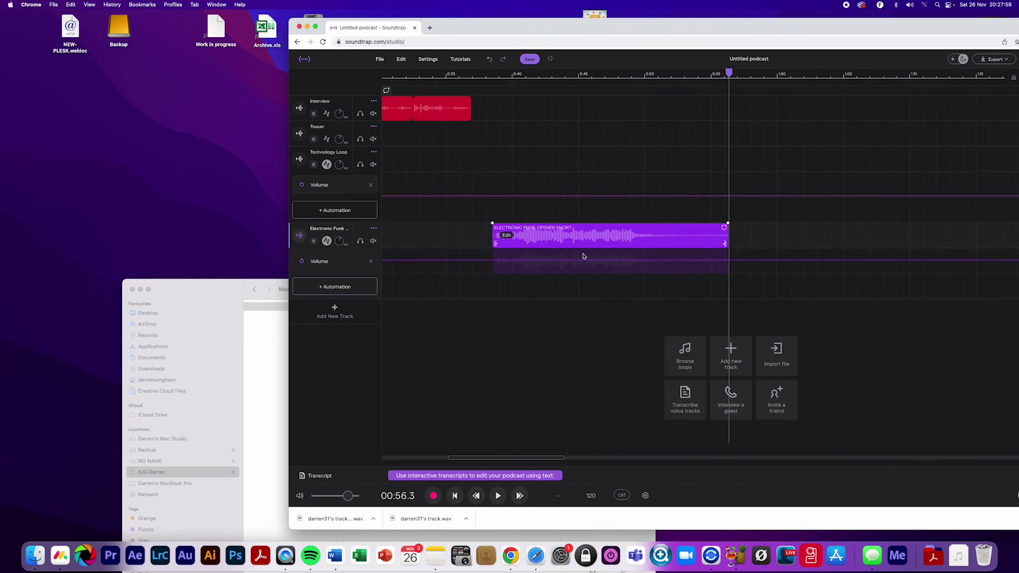
{"action": "left_click_drag", "start_coordinate": [819, 32], "coordinate": [619, 16]}
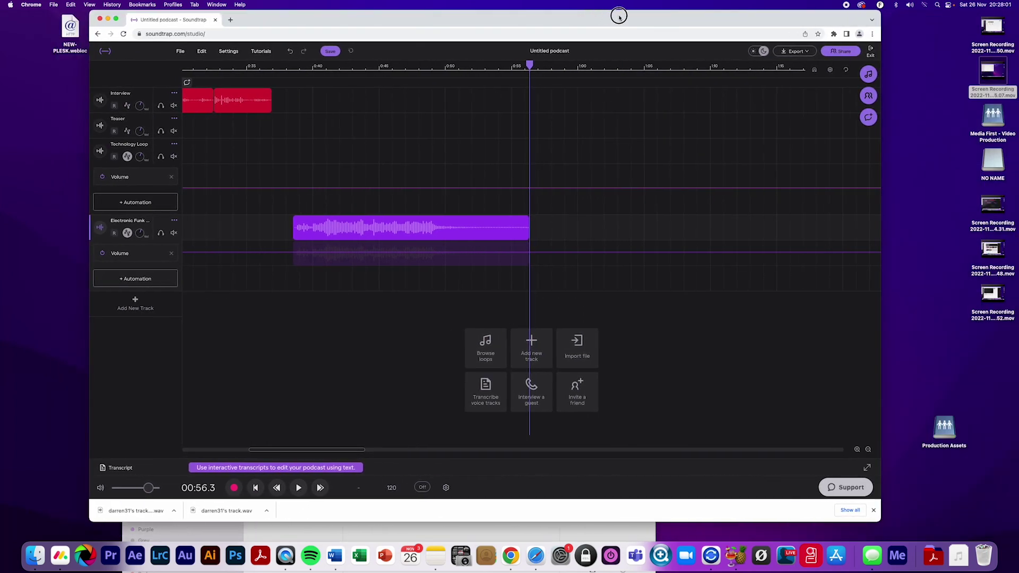
Split the pasted Electronic Funk copy at about 0:48
{"action": "left_click", "coordinate": [856, 449]}
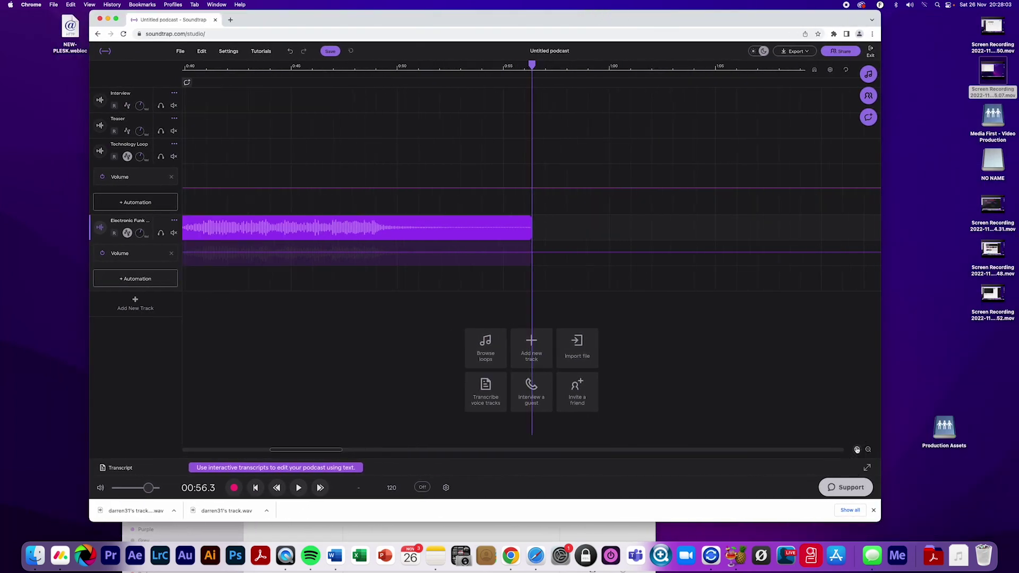
{"action": "left_click", "coordinate": [856, 450]}
{"action": "scroll", "coordinate": [520, 267], "scroll_direction": "left", "scroll_amount": 3}
{"action": "scroll", "coordinate": [520, 267], "scroll_direction": "left", "scroll_amount": 2}
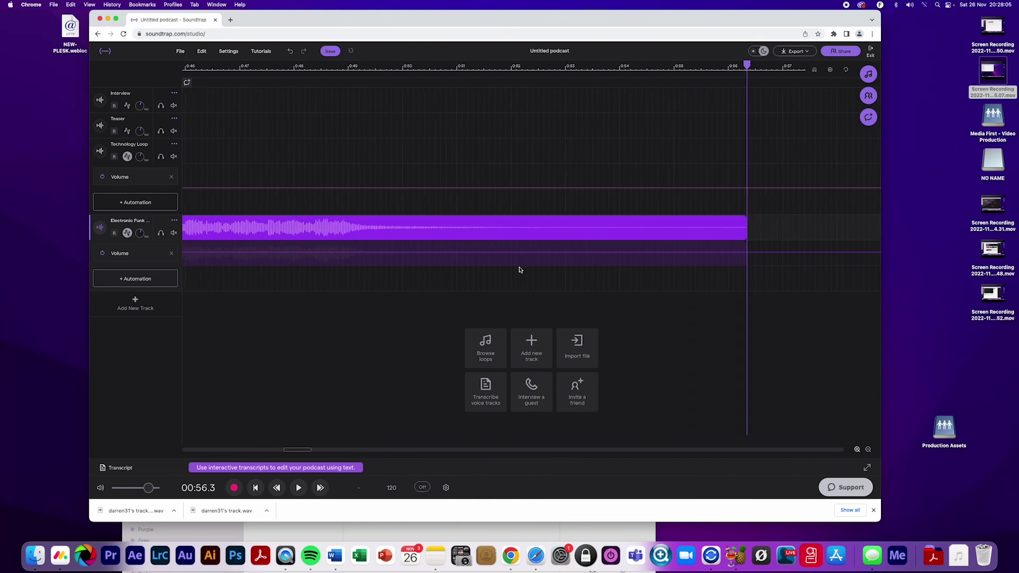
{"action": "left_click_drag", "start_coordinate": [353, 69], "coordinate": [312, 67]}
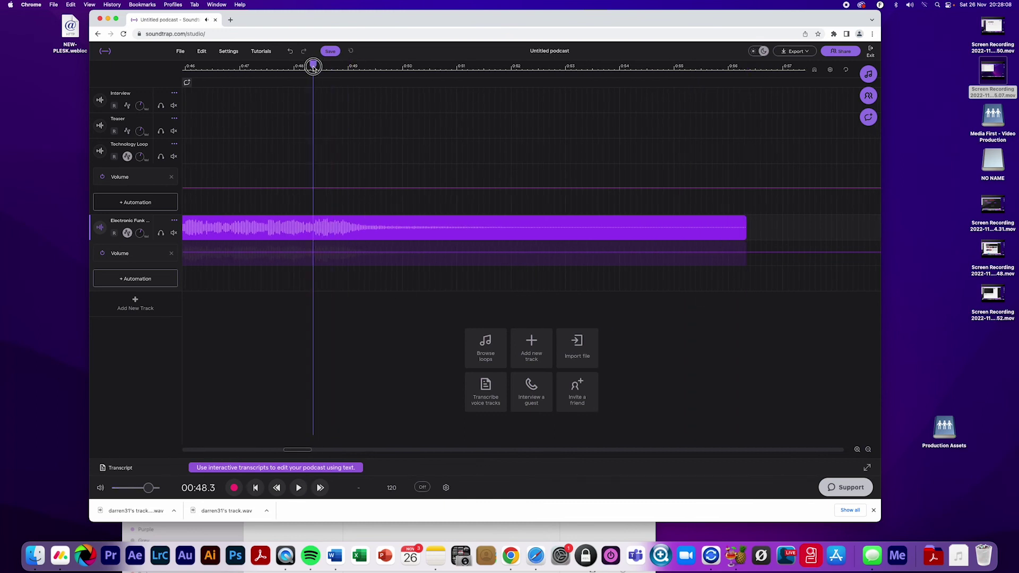
{"action": "right_click", "coordinate": [354, 231]}
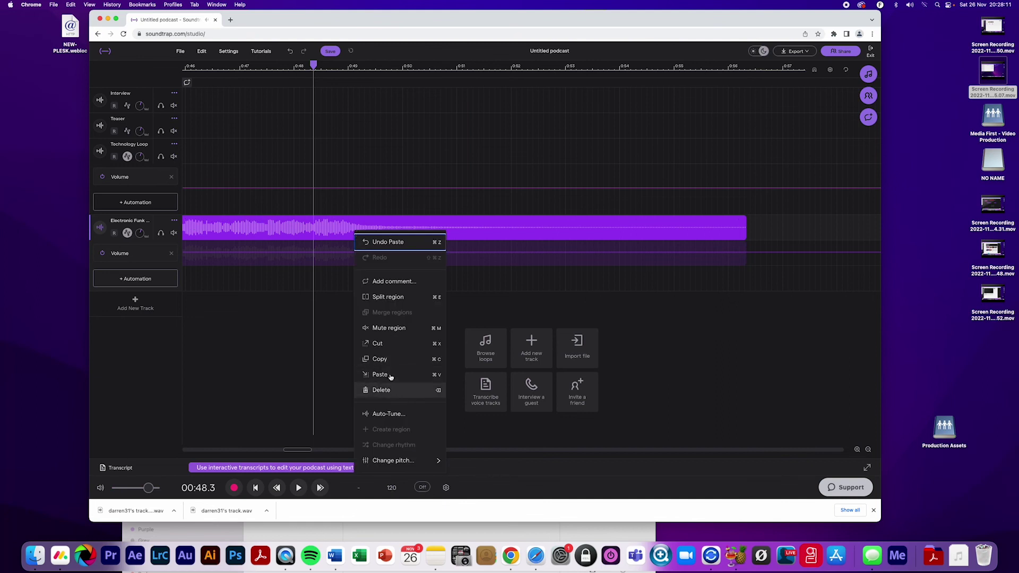
{"action": "left_click", "coordinate": [395, 298]}
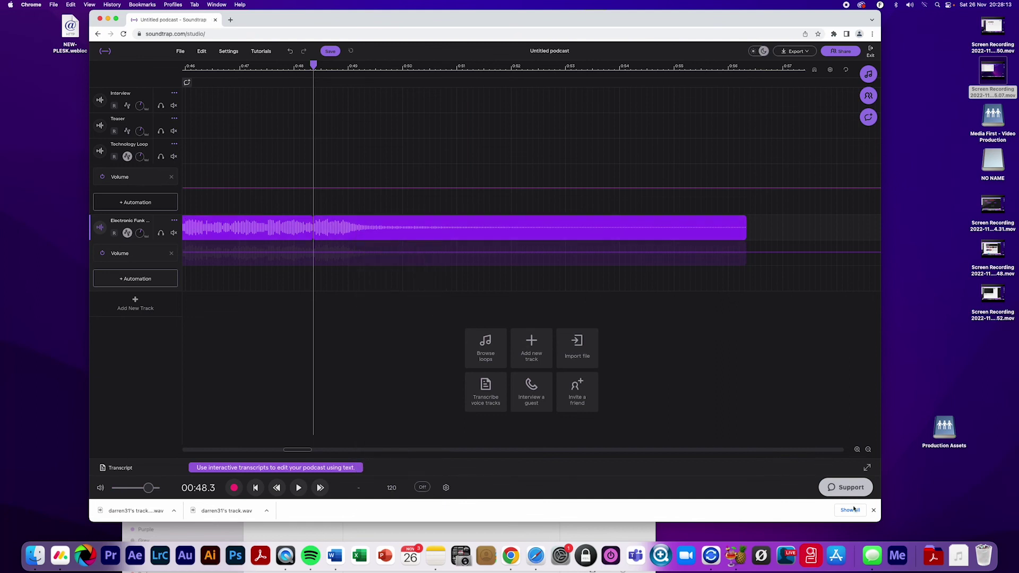
{"action": "left_click", "coordinate": [857, 449]}
{"action": "left_click", "coordinate": [858, 449]}
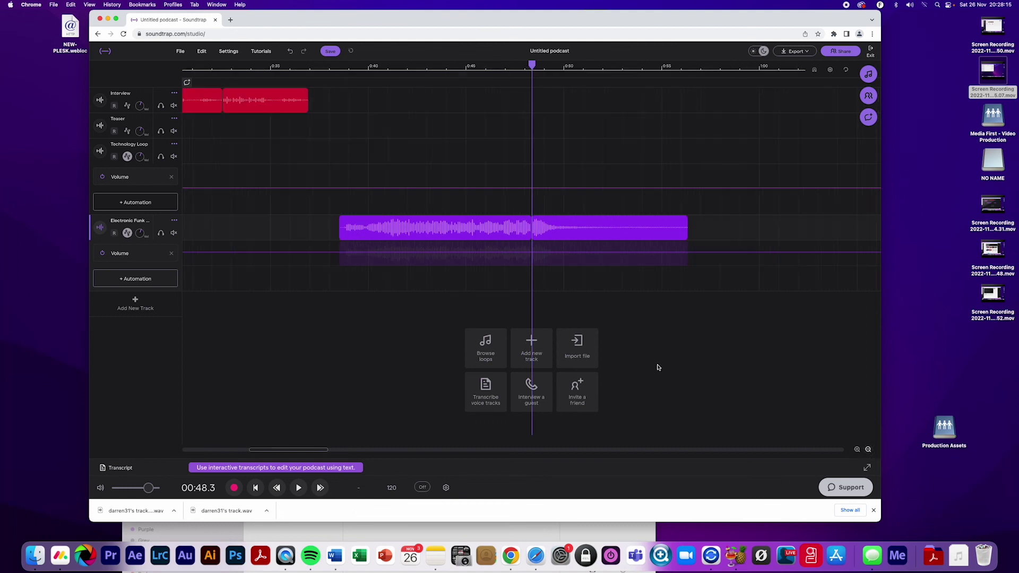
Delete the split-off tail of the second Electronic Funk copy
{"action": "left_click_drag", "start_coordinate": [580, 227], "coordinate": [372, 221]}
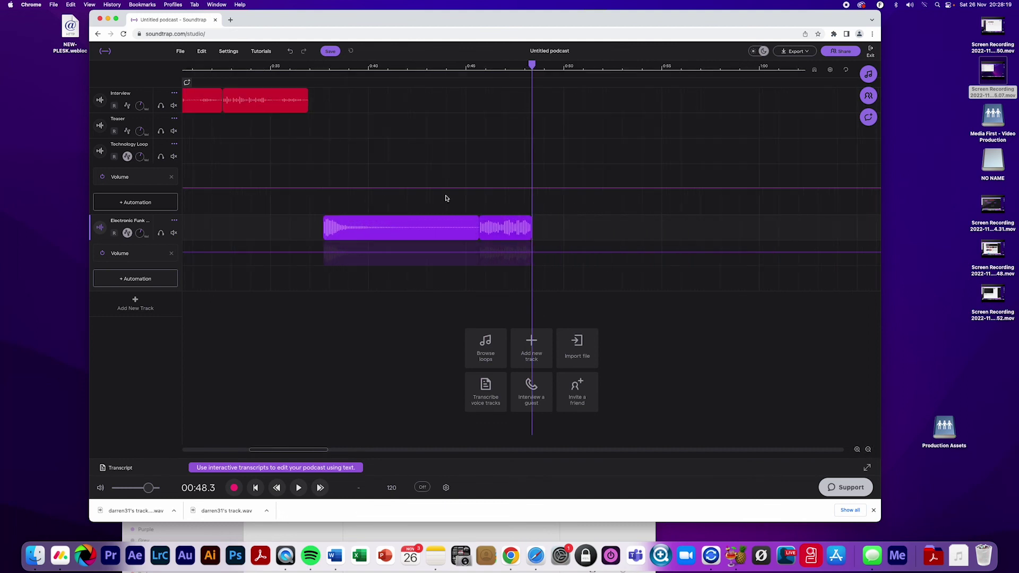
{"action": "right_click", "coordinate": [509, 230]}
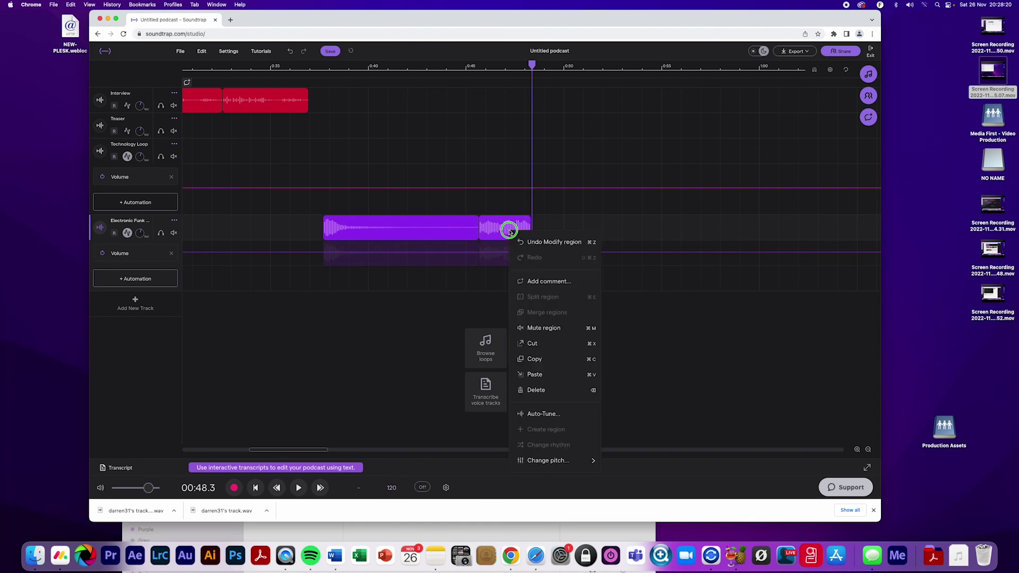
{"action": "left_click", "coordinate": [559, 389]}
Slide the outro sting earlier to start at the interview's end near 0:36, then preview
{"action": "left_click", "coordinate": [301, 66]}
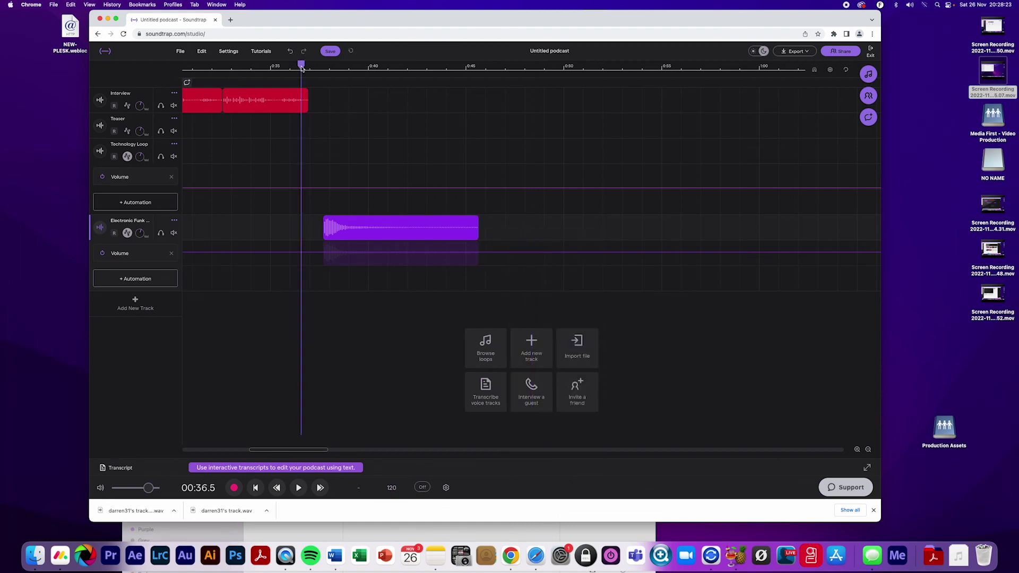
{"action": "key", "text": "space"}
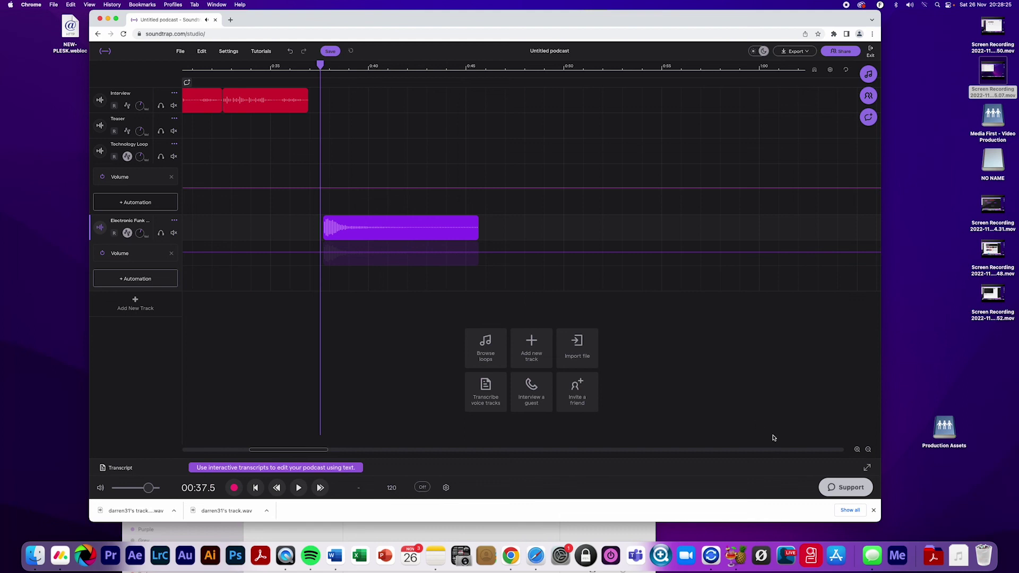
{"action": "scroll", "coordinate": [526, 291], "scroll_direction": "left", "scroll_amount": 5}
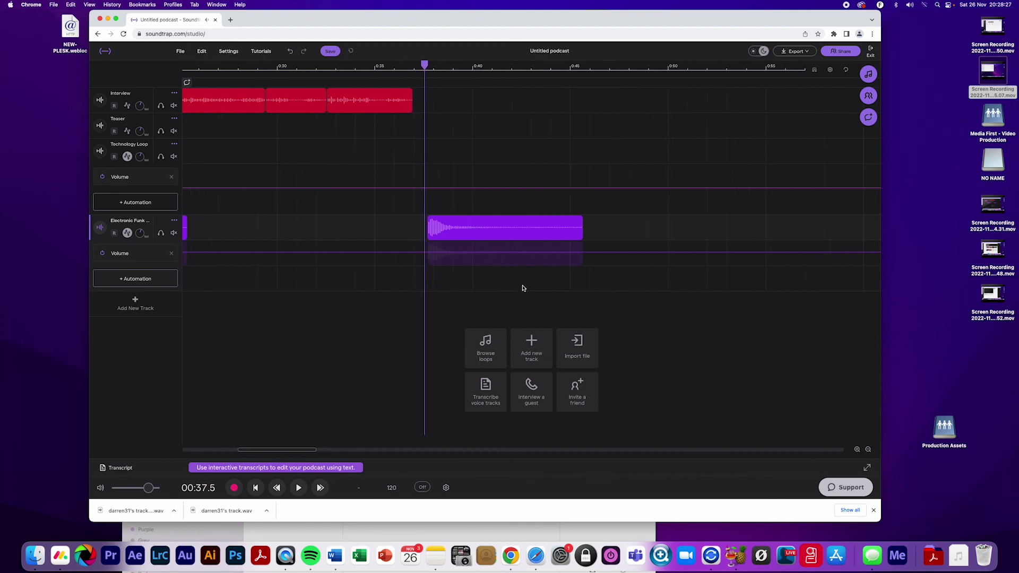
{"action": "left_click", "coordinate": [391, 66]}
{"action": "key", "text": "space"}
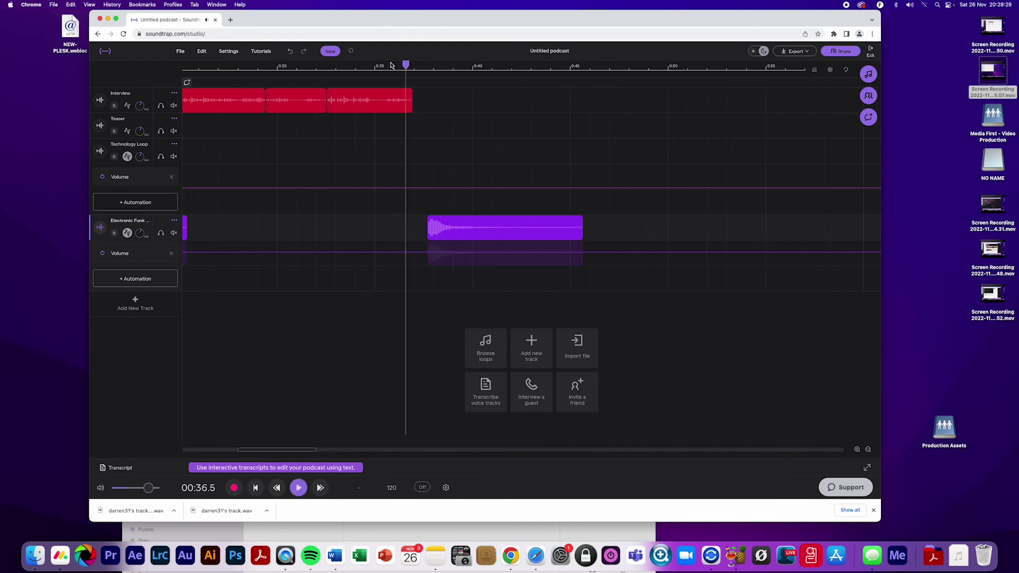
{"action": "left_click", "coordinate": [406, 66]}
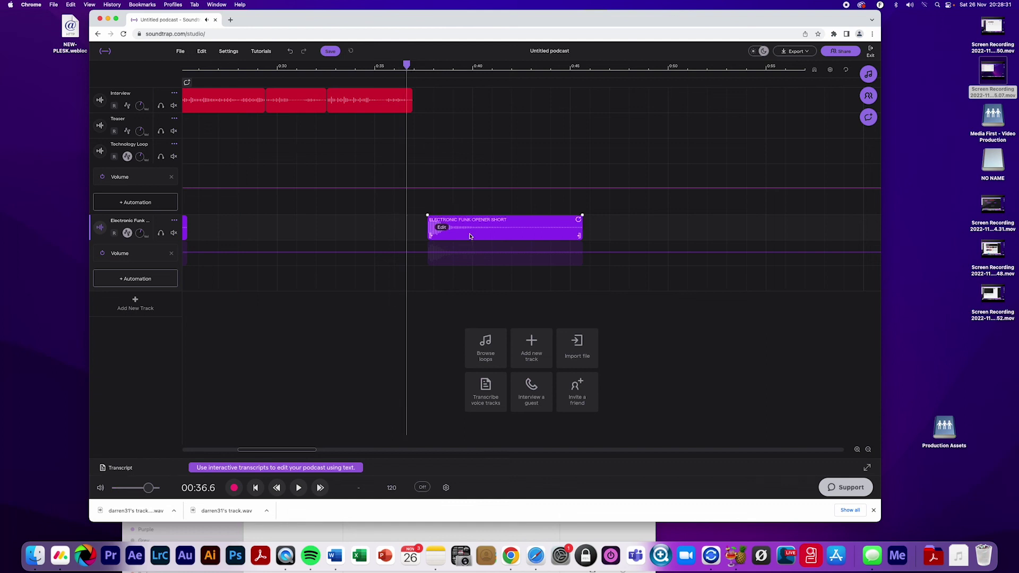
{"action": "left_click_drag", "start_coordinate": [470, 237], "coordinate": [451, 232]}
{"action": "left_click", "coordinate": [389, 66]}
{"action": "key", "text": "space"}
{"action": "key", "text": "space"}
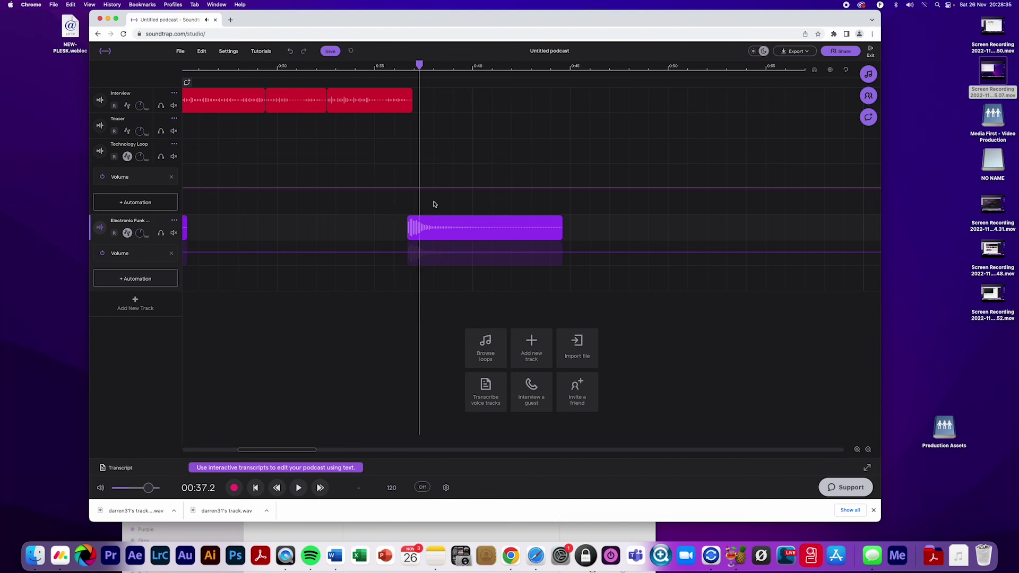
Replay the interview-to-sting transition, then play the whole podcast from the beginning
{"action": "left_click", "coordinate": [857, 450]}
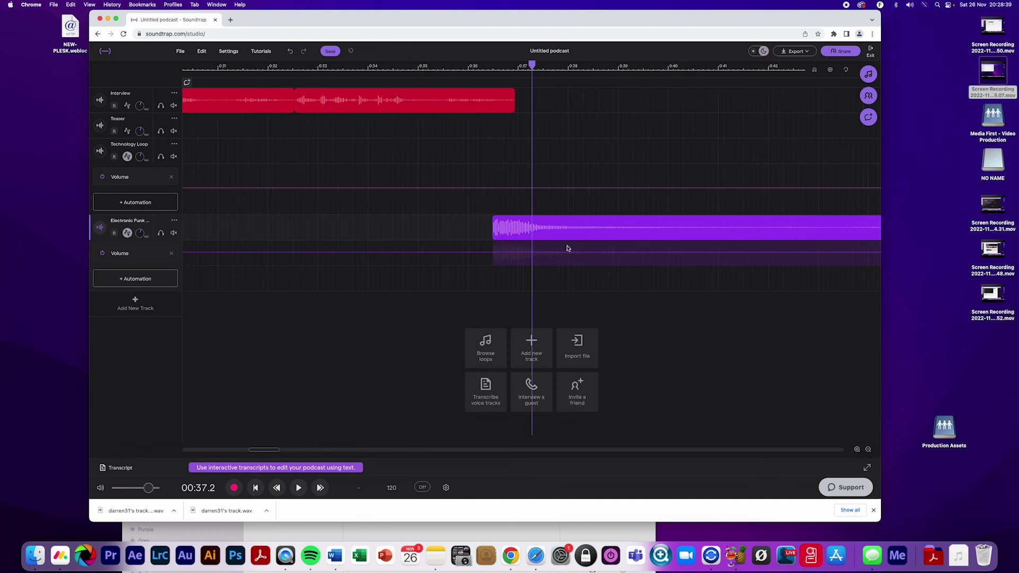
{"action": "left_click", "coordinate": [455, 66]}
{"action": "key", "text": "space"}
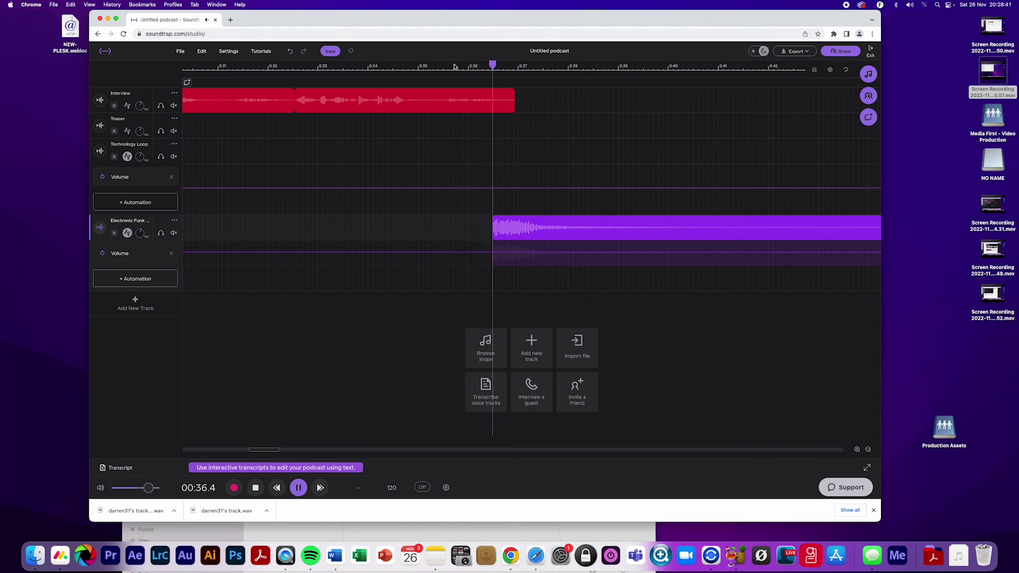
{"action": "key", "text": "space"}
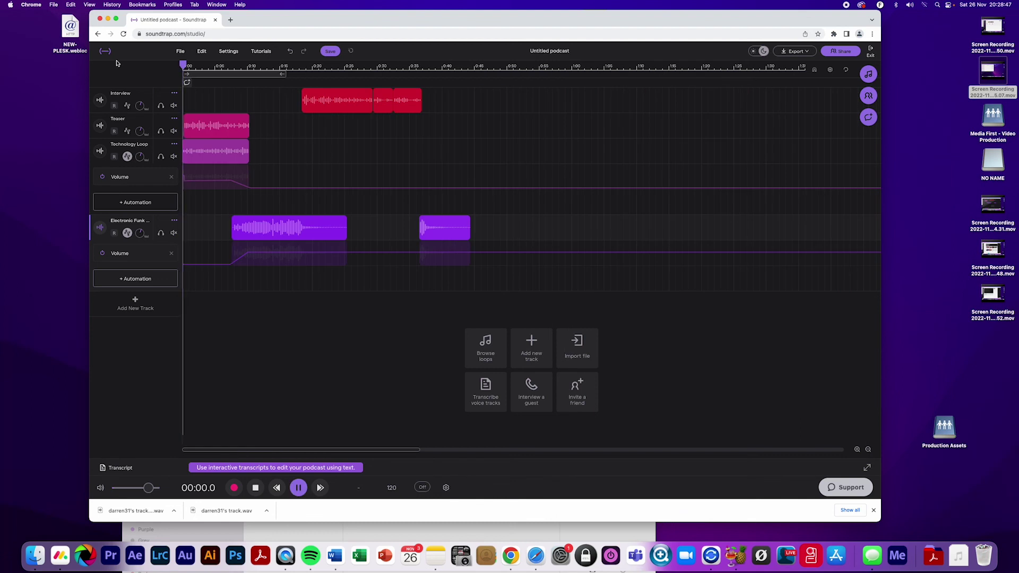
{"action": "key", "text": "space"}
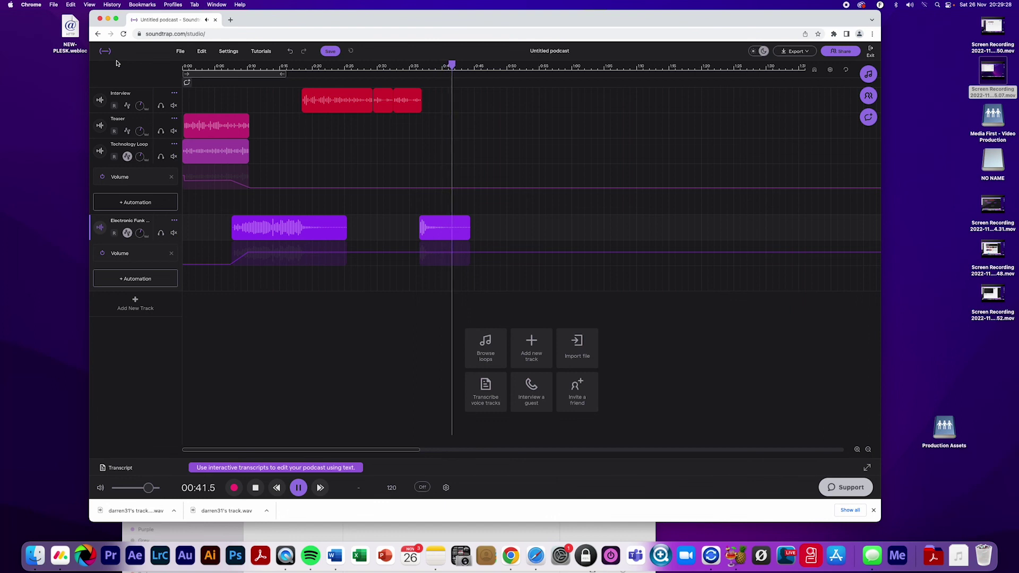
{"action": "key", "text": "space"}
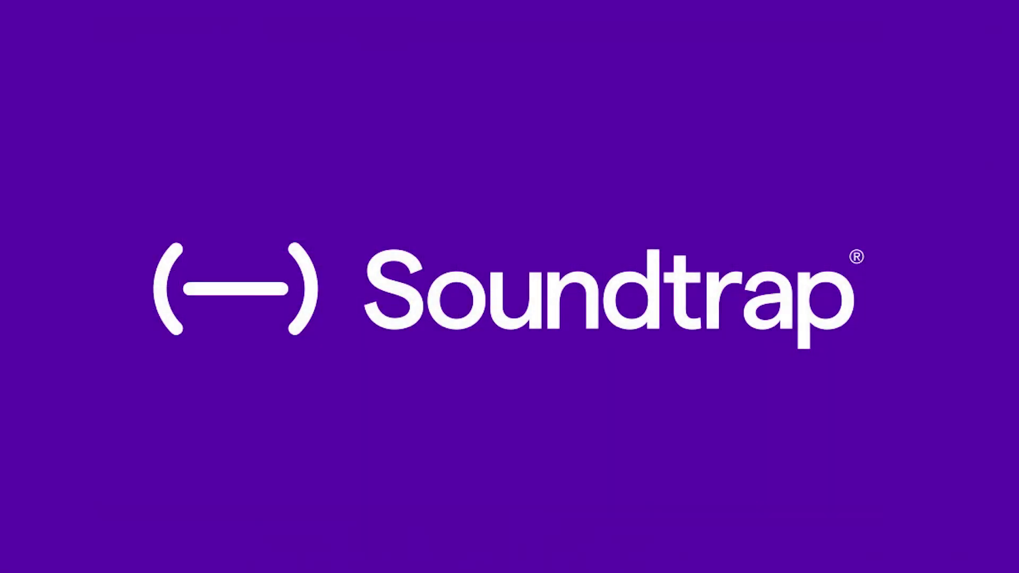